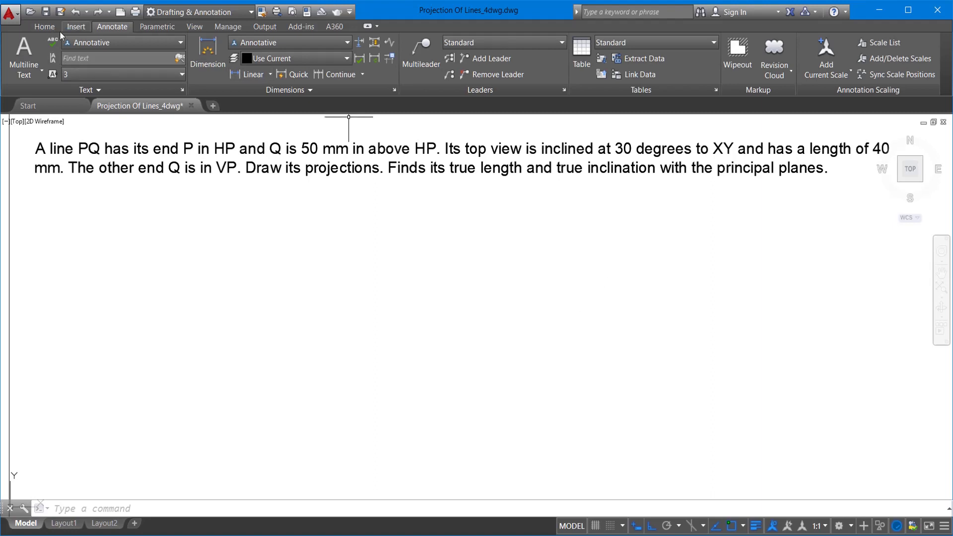
Start a 1:1 multiline text note below the problem in Standard style
{"action": "left_click", "coordinate": [24, 55]}
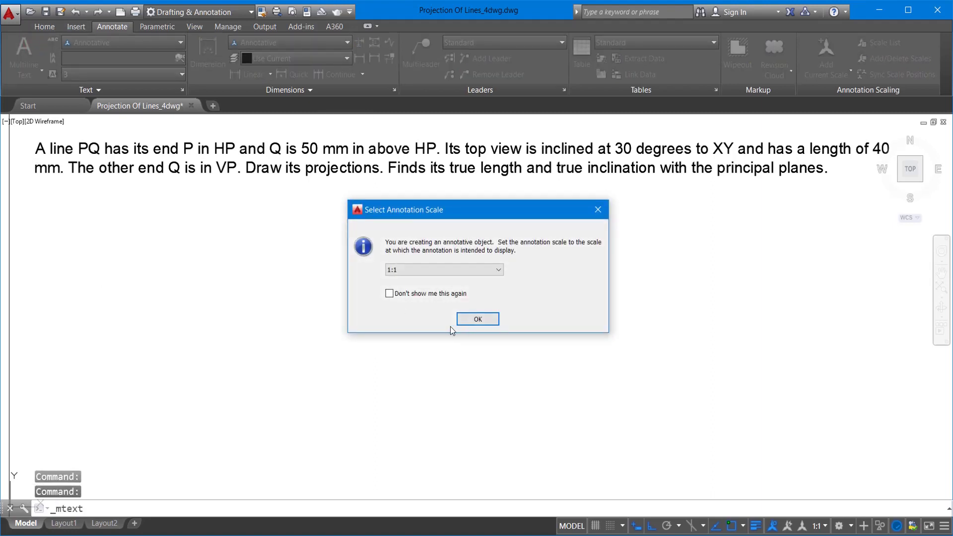
{"action": "left_click", "coordinate": [478, 319]}
{"action": "left_click", "coordinate": [67, 205]}
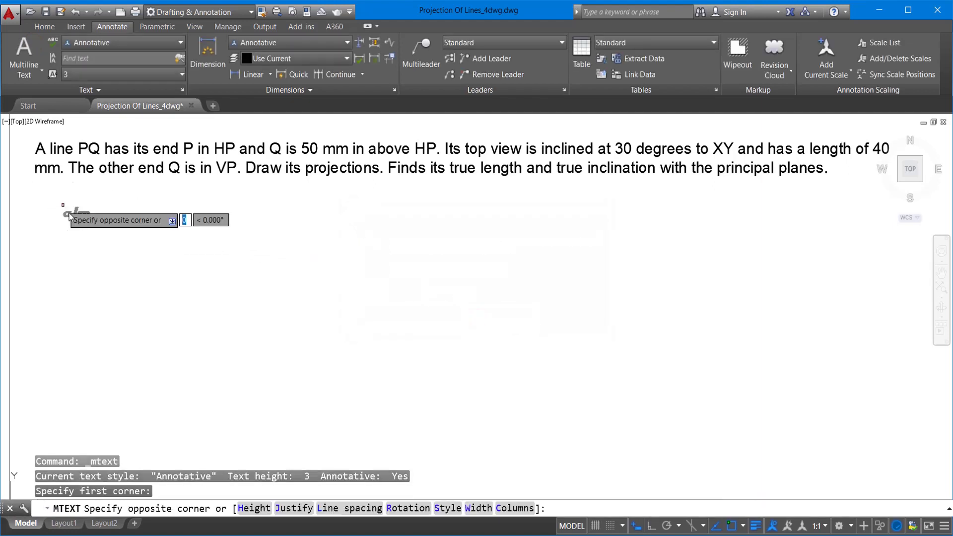
{"action": "left_click", "coordinate": [279, 373]}
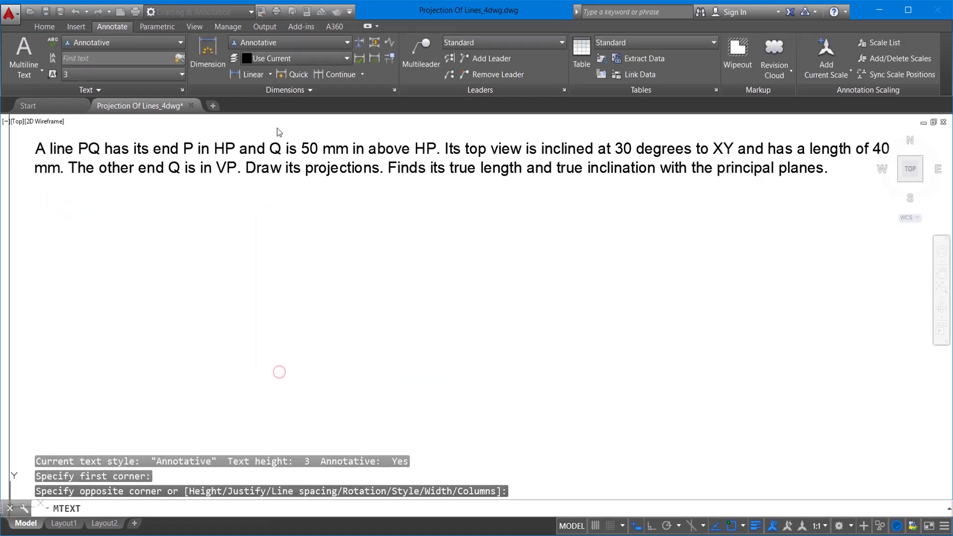
{"action": "left_click", "coordinate": [82, 58]}
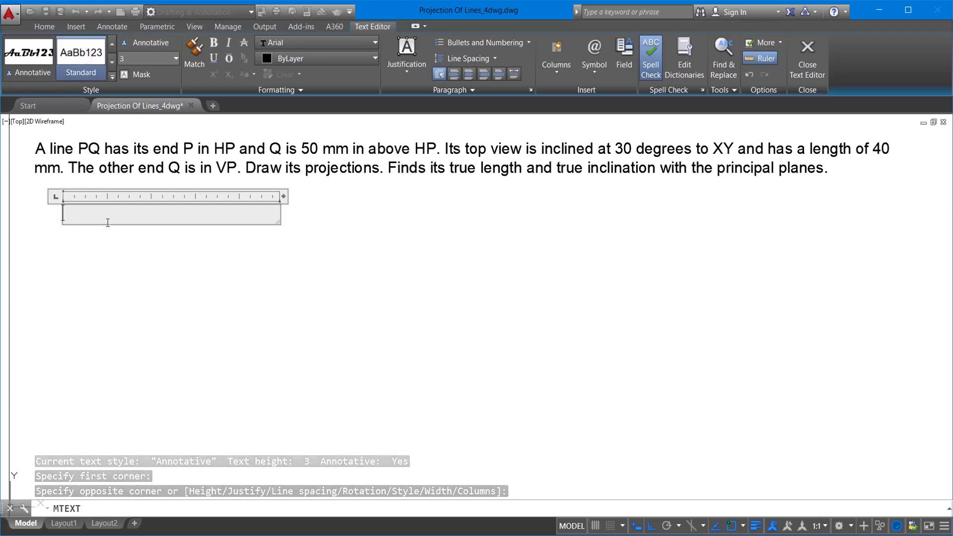
Type the note lines 'Line PQ', p' = 0 AHP and q' = 50 AHP
{"action": "type", "text": "Line"}
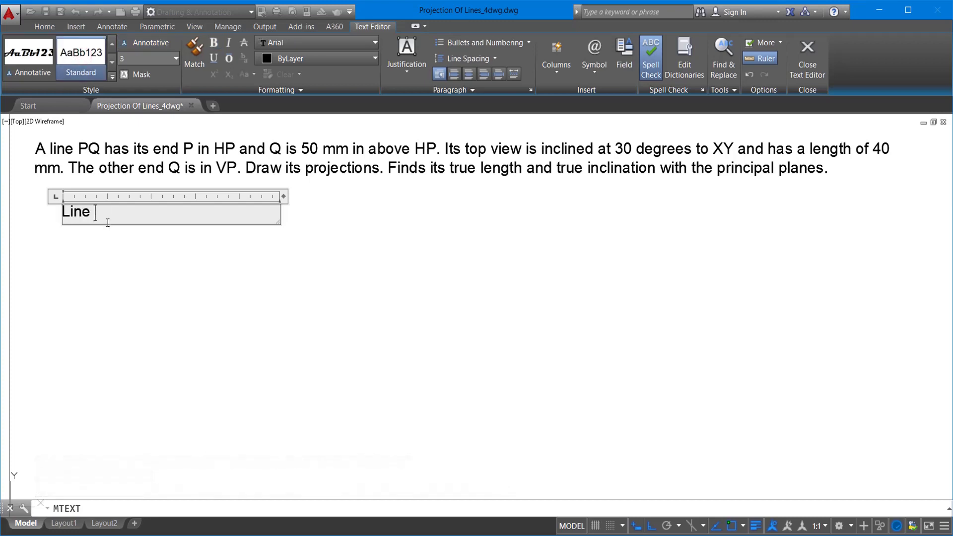
{"action": "type", "text": " PQ"}
{"action": "key", "text": "Return"}
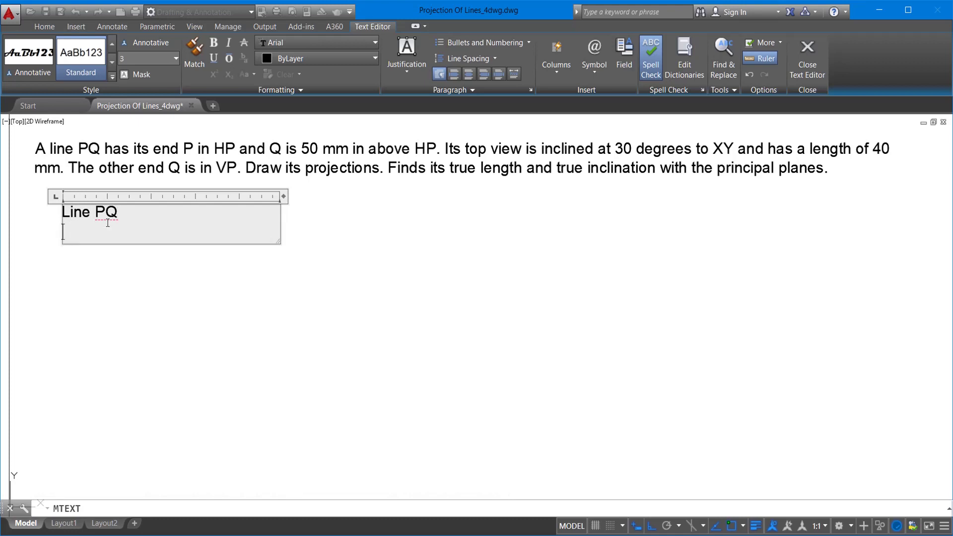
{"action": "type", "text": "P'="}
{"action": "key", "text": "Home"}
{"action": "key", "text": "Delete"}
{"action": "key", "text": "Delete"}
{"action": "type", "text": "p'"}
{"action": "key", "text": "End"}
{"action": "type", "text": "0"}
{"action": "type", "text": " AHP"}
{"action": "key", "text": "Return"}
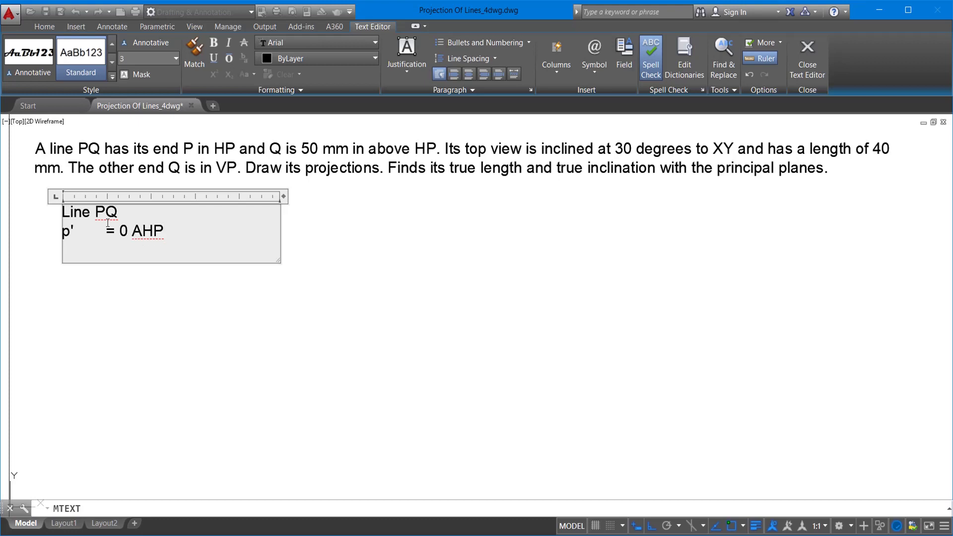
{"action": "type", "text": "q'\t"}
{"action": "type", "text": "= 50"}
{"action": "type", "text": " AHP"}
{"action": "key", "text": "Return"}
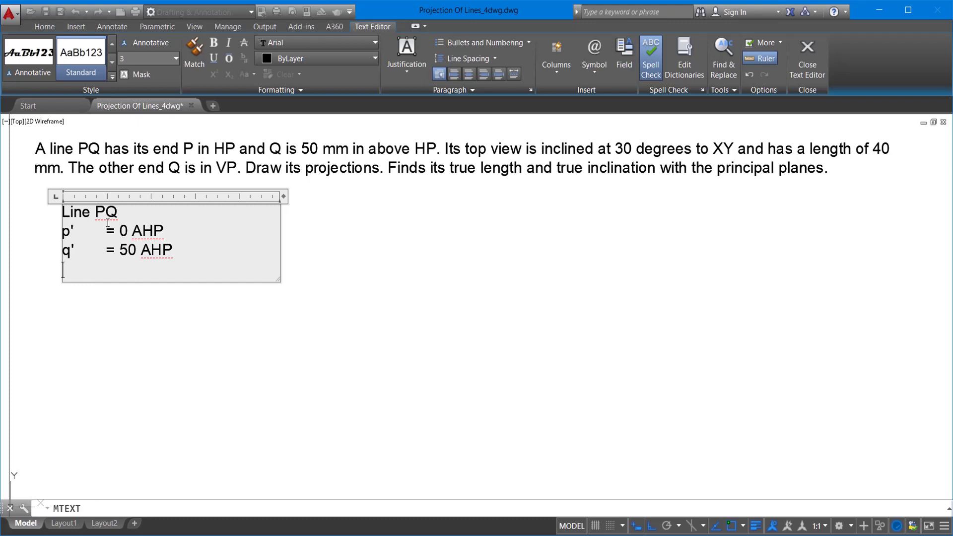
Add tab-aligned lines PL = 40, Beta = 30 and q = 0 FVP
{"action": "type", "text": "p"}
{"action": "key", "text": "BackSpace"}
{"action": "type", "text": "PL"}
{"action": "key", "text": "Tab"}
{"action": "type", "text": "="}
{"action": "type", "text": "40"}
{"action": "key", "text": "Return"}
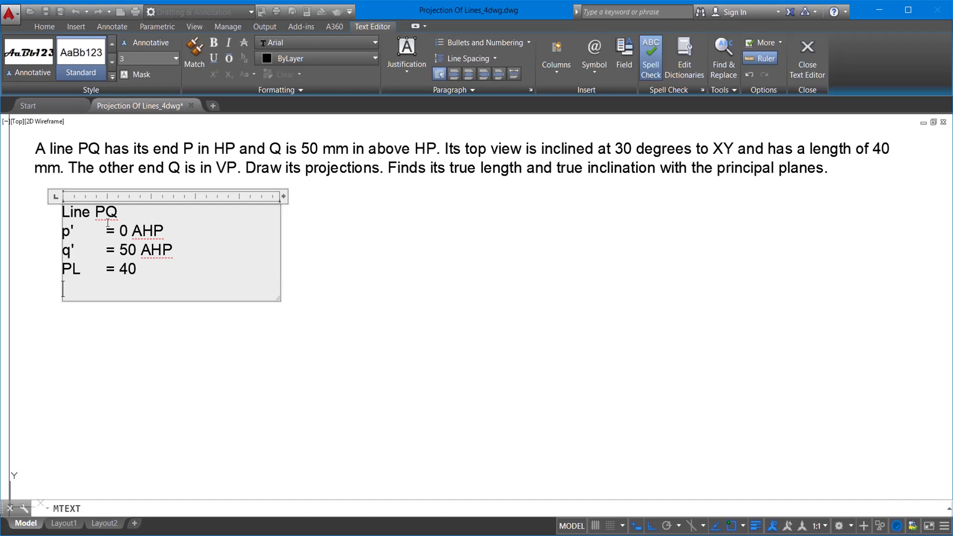
{"action": "type", "text": "Beta"}
{"action": "key", "text": "Tab"}
{"action": "type", "text": "="}
{"action": "type", "text": " 30"}
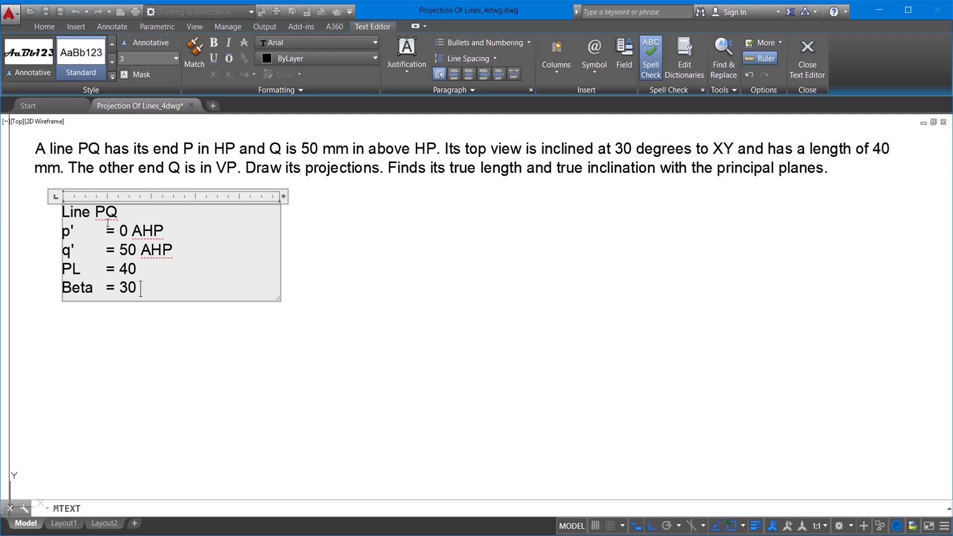
{"action": "key", "text": "Return"}
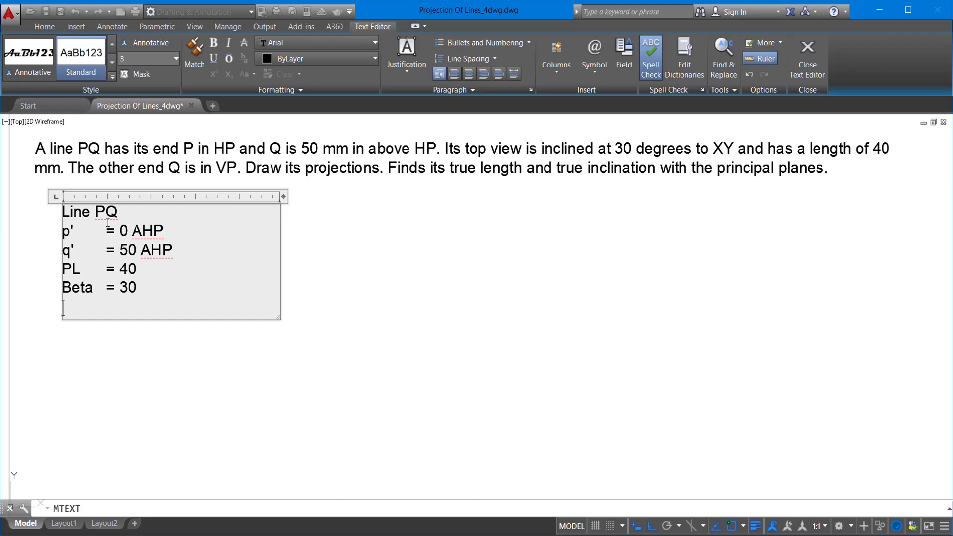
{"action": "type", "text": "q"}
{"action": "key", "text": "Tab"}
{"action": "type", "text": "= "}
{"action": "type", "text": "0 "}
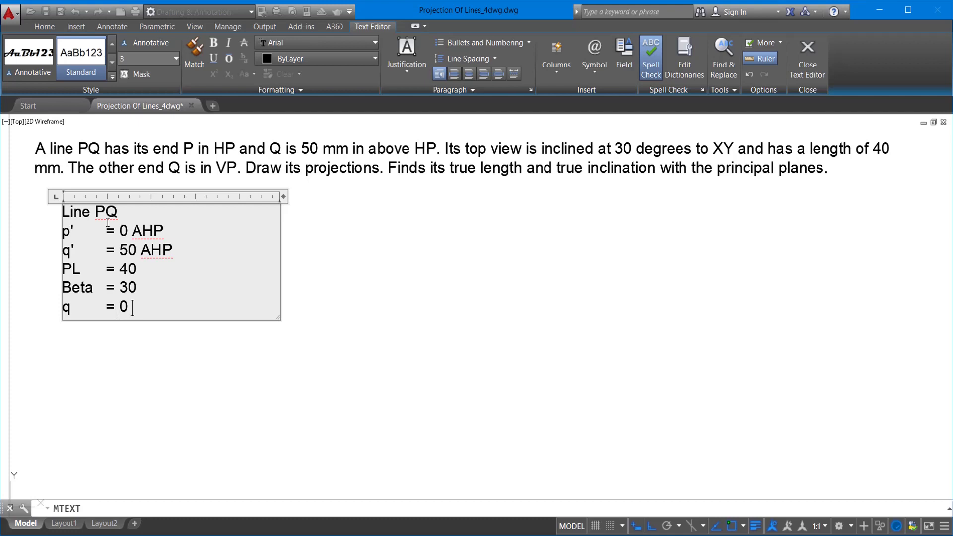
{"action": "type", "text": "FVP"}
{"action": "key", "text": "Return"}
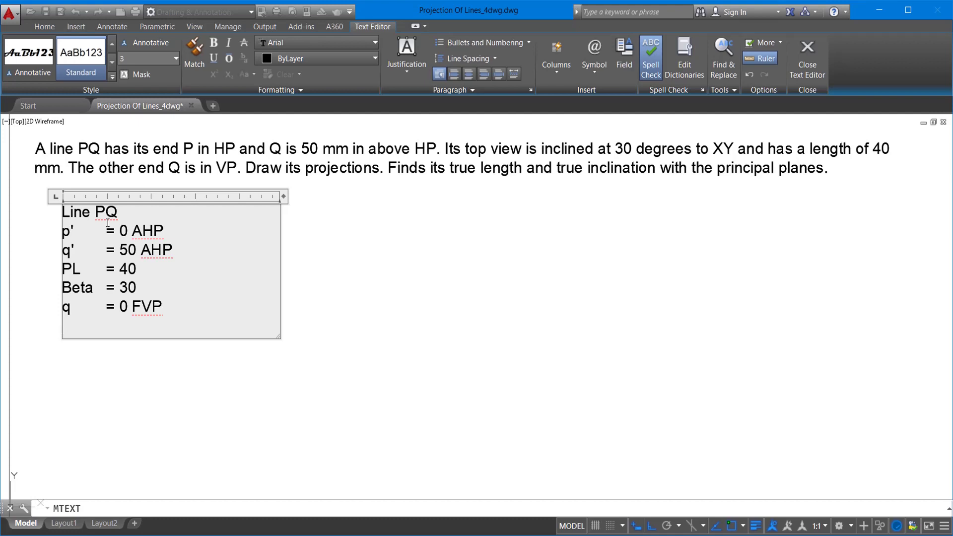
Append lines TL ?, Theta ?, Phi ? and Projection?, then close the text editor
{"action": "type", "text": "TL ?"}
{"action": "key", "text": "Return"}
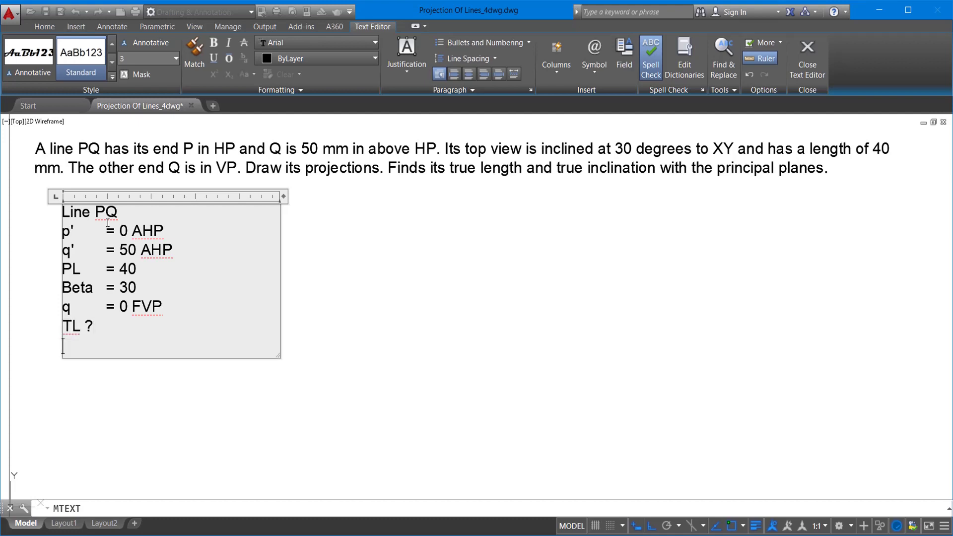
{"action": "type", "text": "Theta "}
{"action": "type", "text": "?"}
{"action": "key", "text": "Return"}
{"action": "type", "text": "Phi ?"}
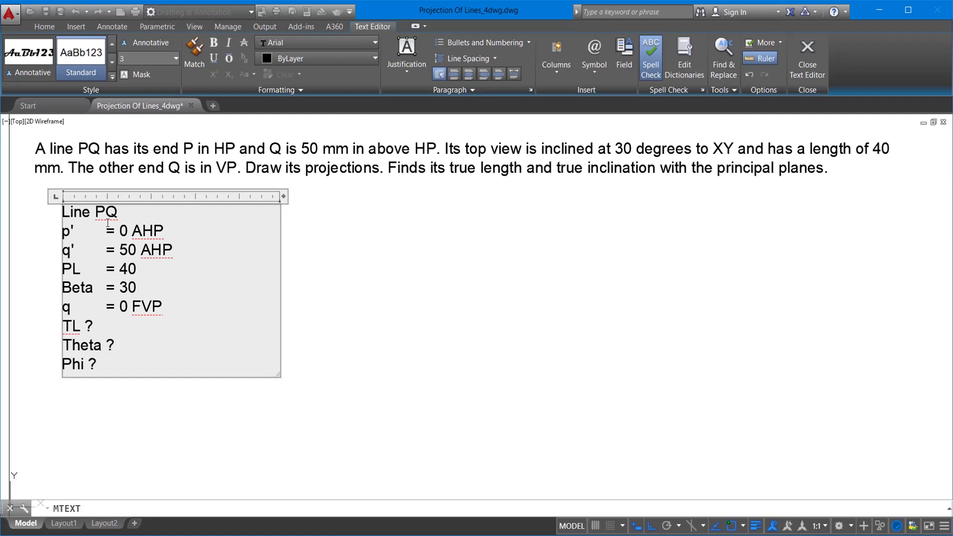
{"action": "key", "text": "Return"}
{"action": "type", "text": "Projecti"}
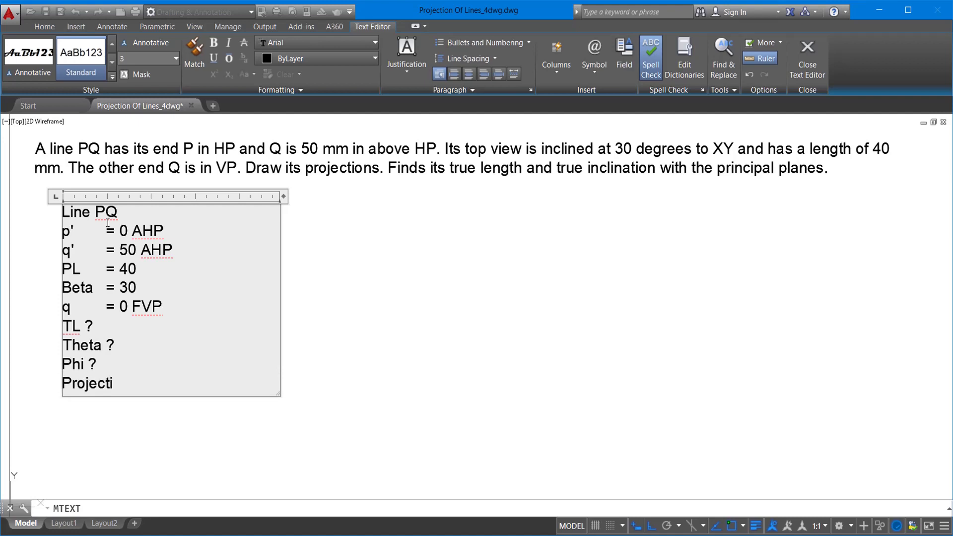
{"action": "type", "text": "on?"}
{"action": "key", "text": "Return"}
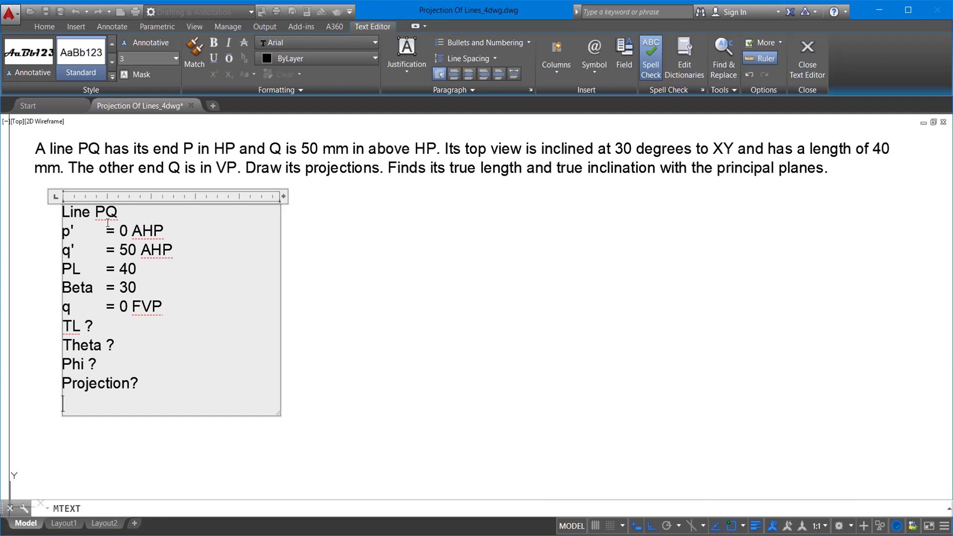
{"action": "left_click", "coordinate": [451, 332]}
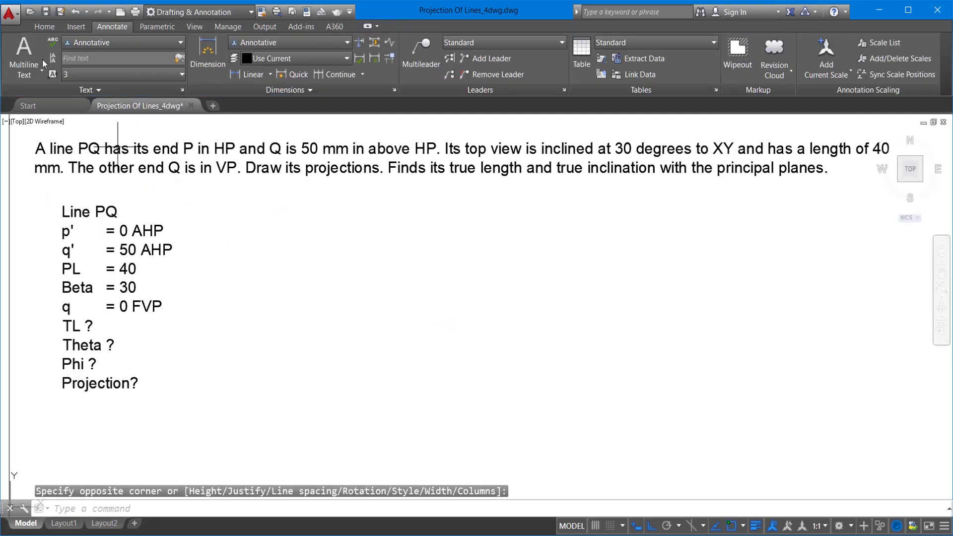
Draw a 150-unit XY reference line below the note
{"action": "left_click", "coordinate": [44, 27]}
{"action": "left_click", "coordinate": [14, 52]}
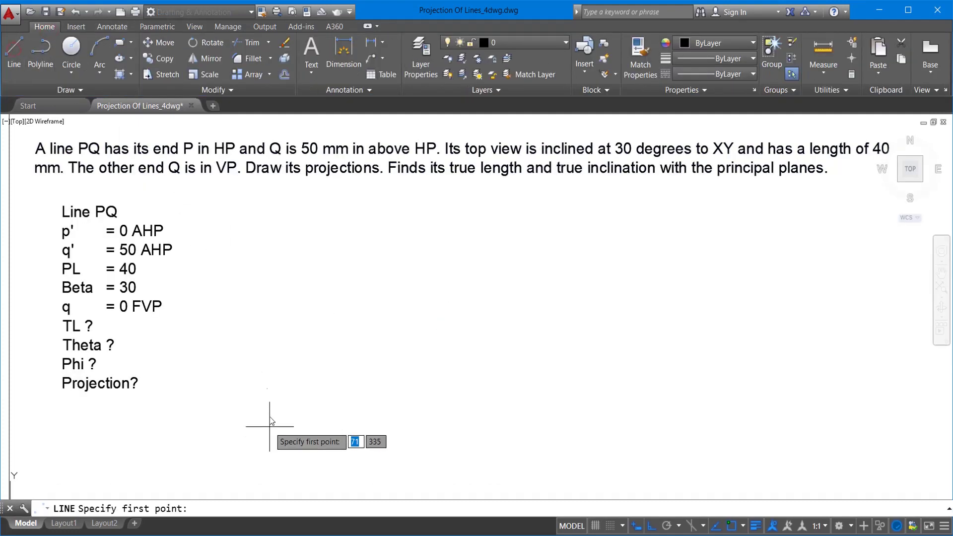
{"action": "left_click", "coordinate": [245, 408]}
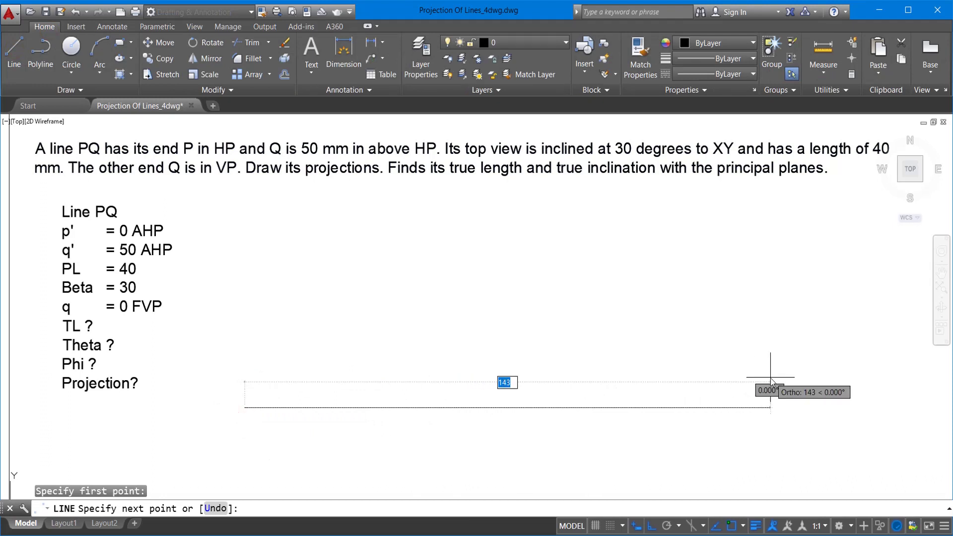
{"action": "type", "text": "150"}
{"action": "key", "text": "Return"}
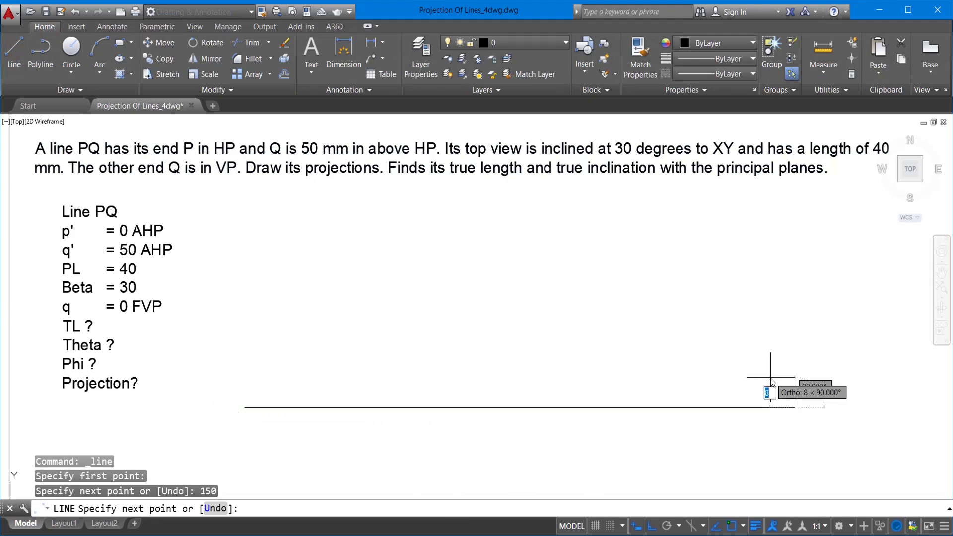
{"action": "key", "text": "Escape"}
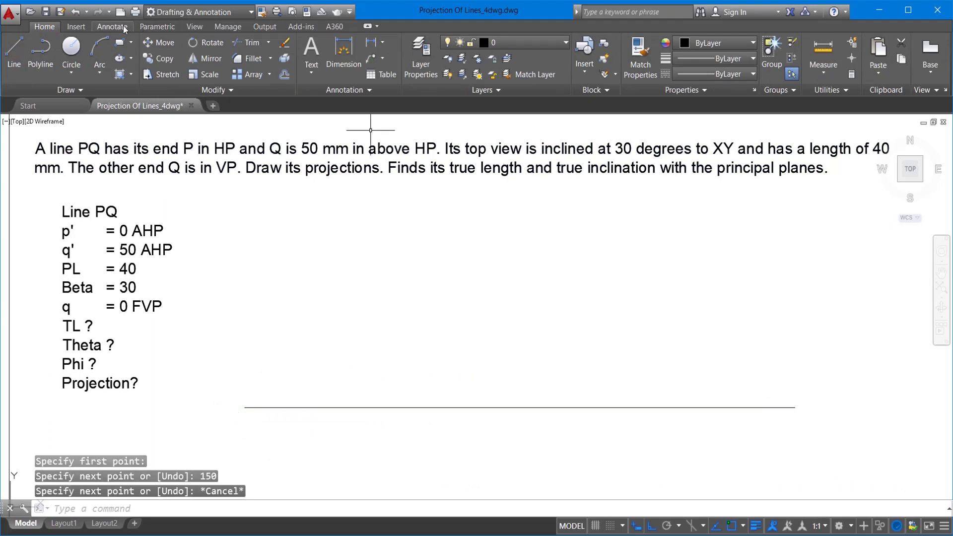
Make Standard the current text style for a new multiline text note
{"action": "left_click", "coordinate": [112, 26]}
{"action": "left_click", "coordinate": [14, 47]}
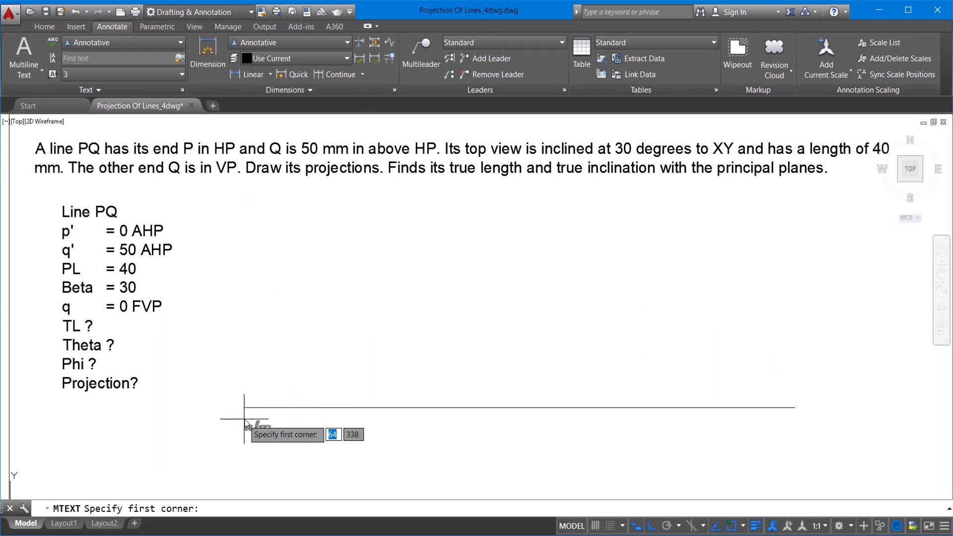
{"action": "left_click", "coordinate": [148, 41]}
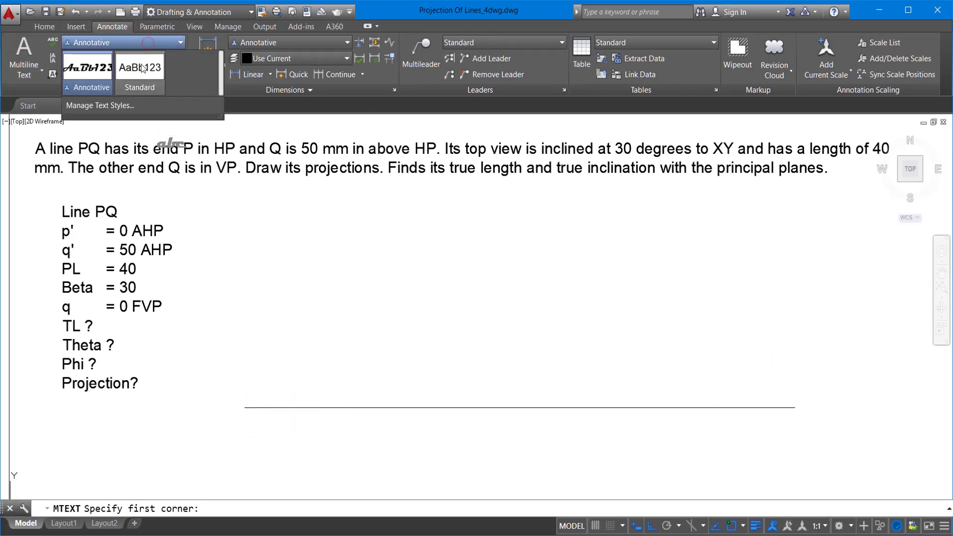
{"action": "left_click", "coordinate": [142, 75]}
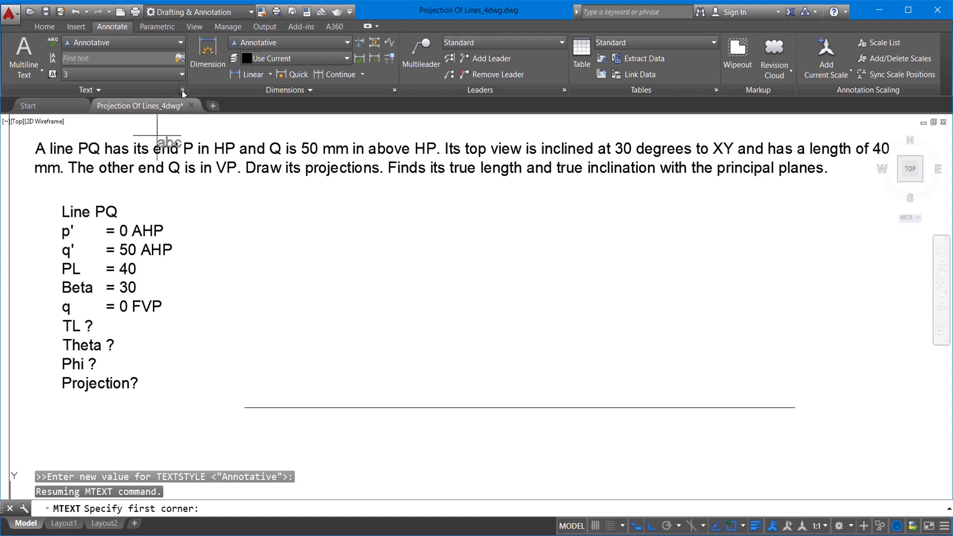
{"action": "left_click", "coordinate": [182, 89]}
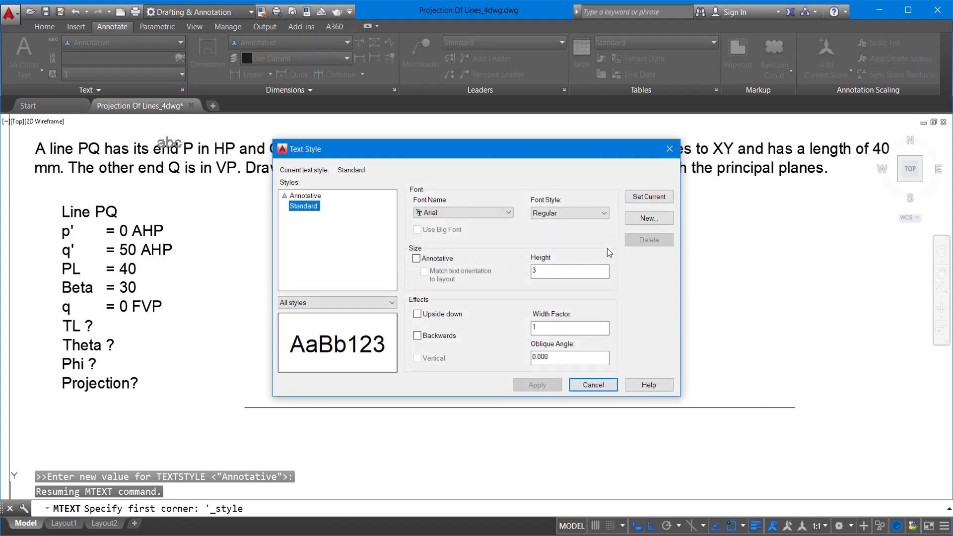
{"action": "left_click", "coordinate": [640, 197]}
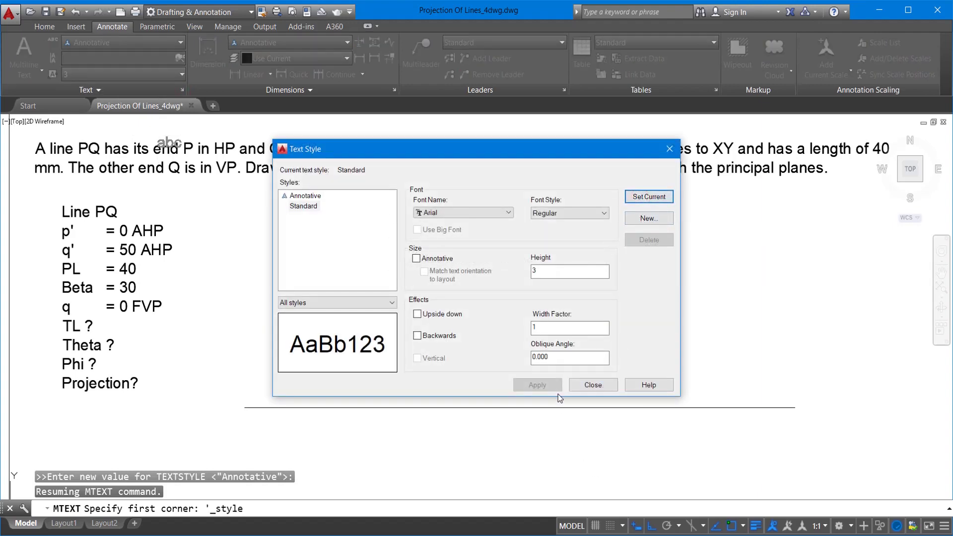
{"action": "left_click", "coordinate": [593, 385]}
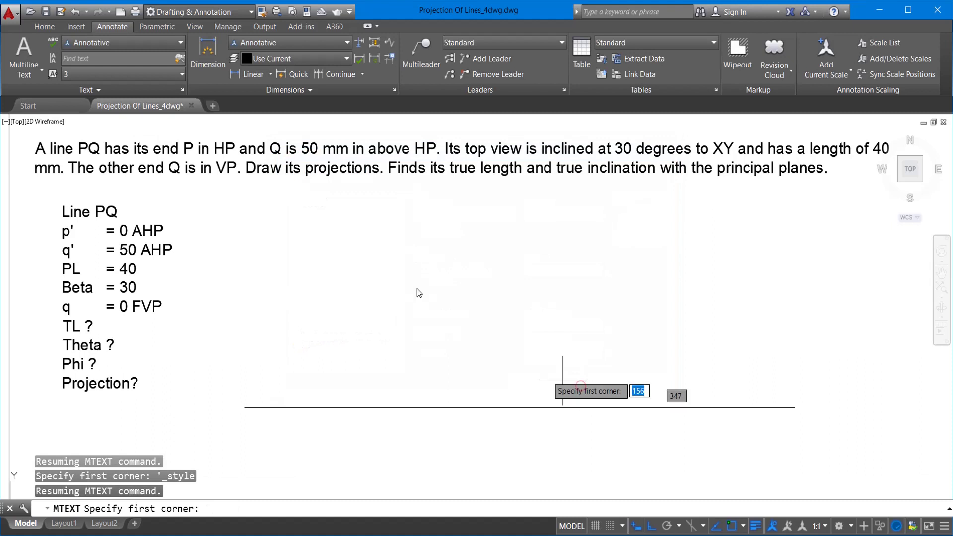
{"action": "left_click", "coordinate": [124, 43]}
{"action": "left_click", "coordinate": [140, 78]}
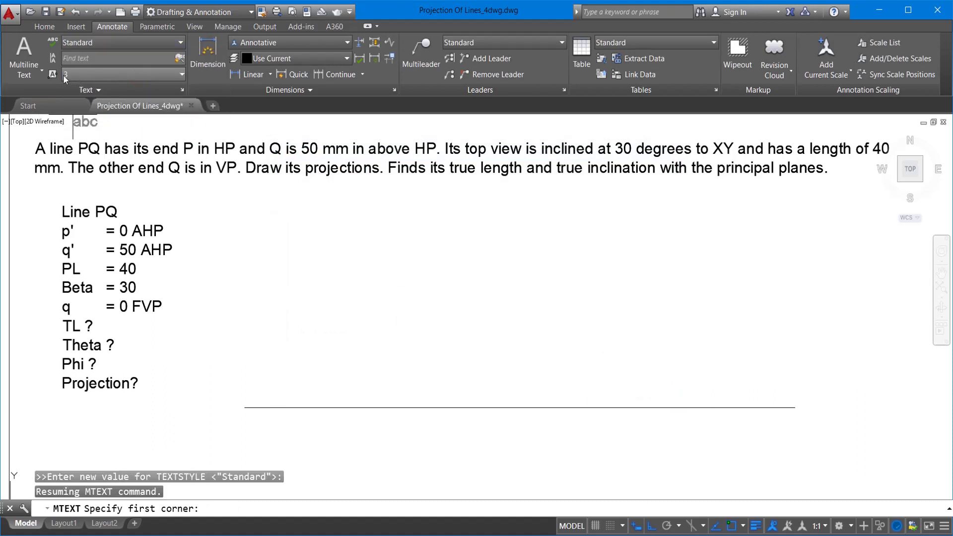
Label the reference line's left end X and its right end Y
{"action": "left_click", "coordinate": [24, 55]}
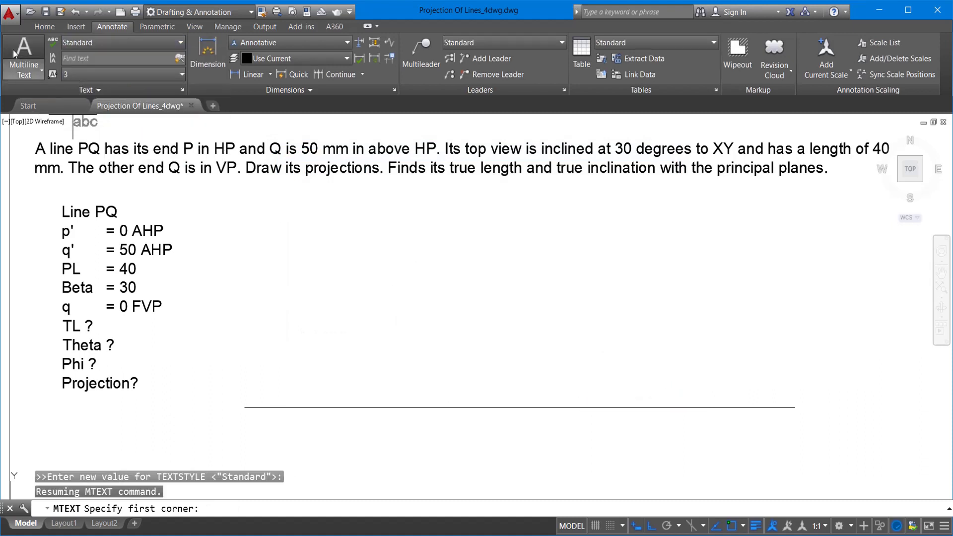
{"action": "left_click", "coordinate": [248, 417]}
{"action": "type", "text": "X"}
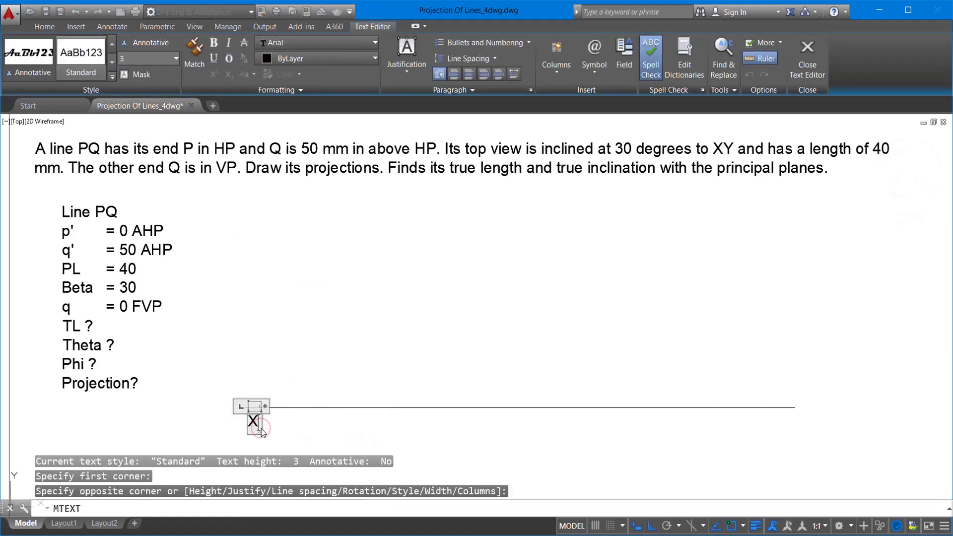
{"action": "left_click", "coordinate": [553, 446]}
{"action": "key", "text": "Return"}
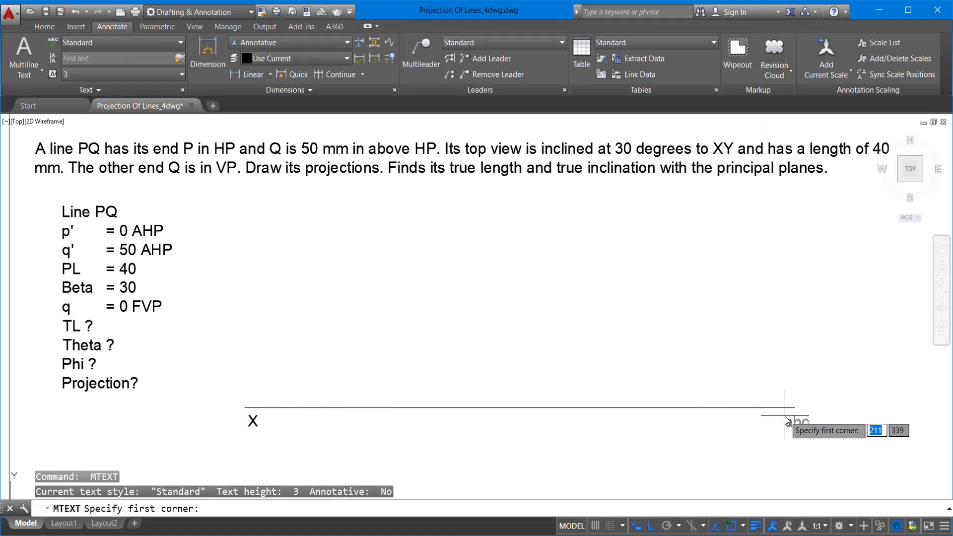
{"action": "left_click", "coordinate": [782, 416]}
{"action": "left_click", "coordinate": [800, 436]}
{"action": "type", "text": "Y"}
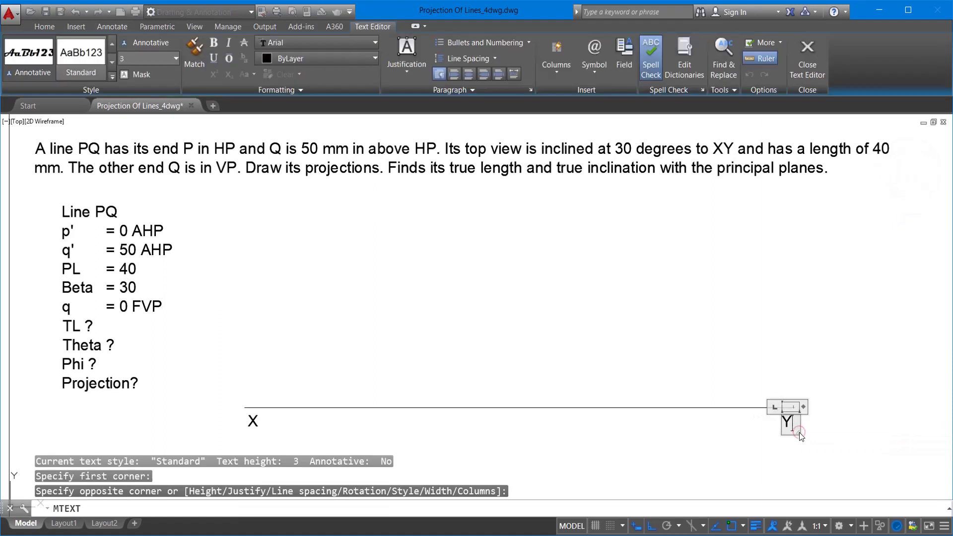
{"action": "left_click", "coordinate": [833, 428]}
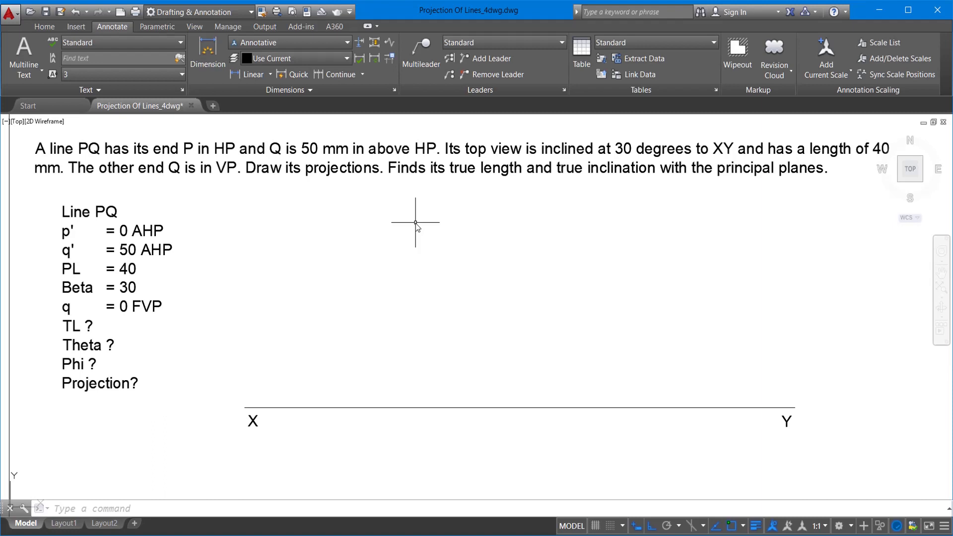
Return to the Home tab's drawing and modify tools
{"action": "left_click", "coordinate": [49, 28]}
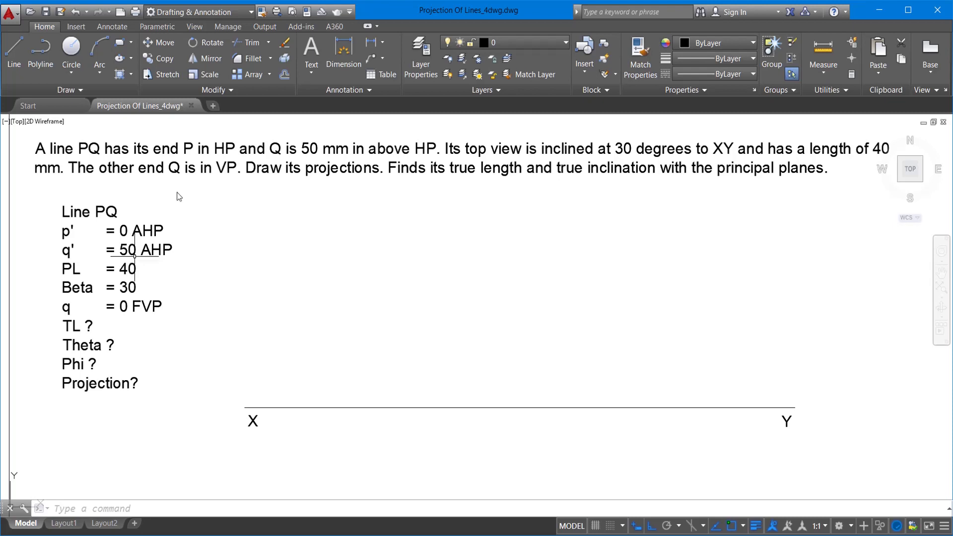
Offset the XY line 50 units upward
{"action": "left_click", "coordinate": [285, 74]}
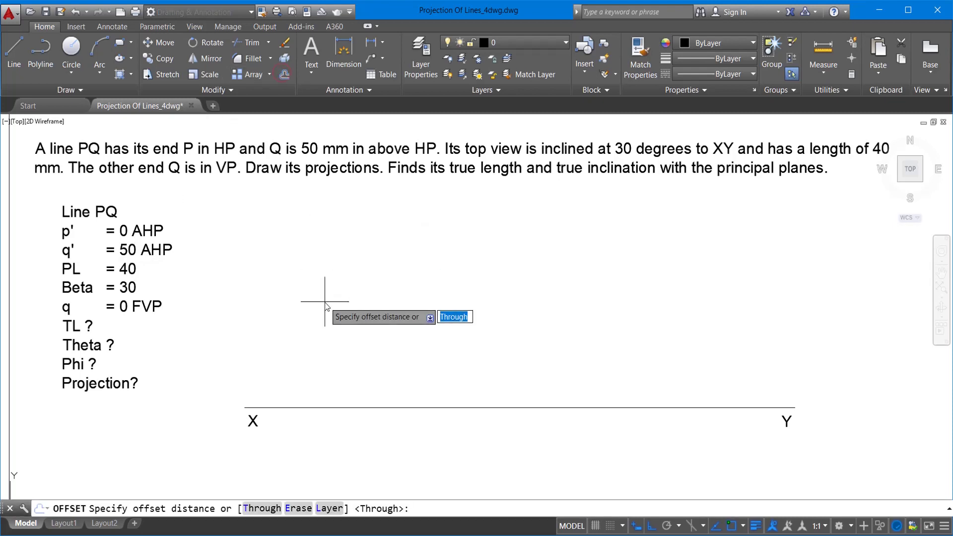
{"action": "type", "text": "50"}
{"action": "key", "text": "Return"}
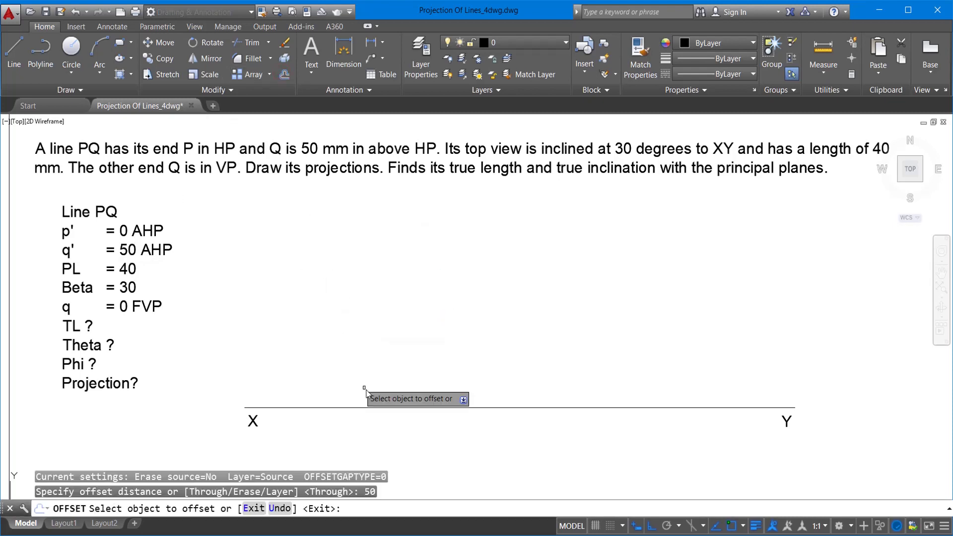
{"action": "left_click", "coordinate": [372, 406]}
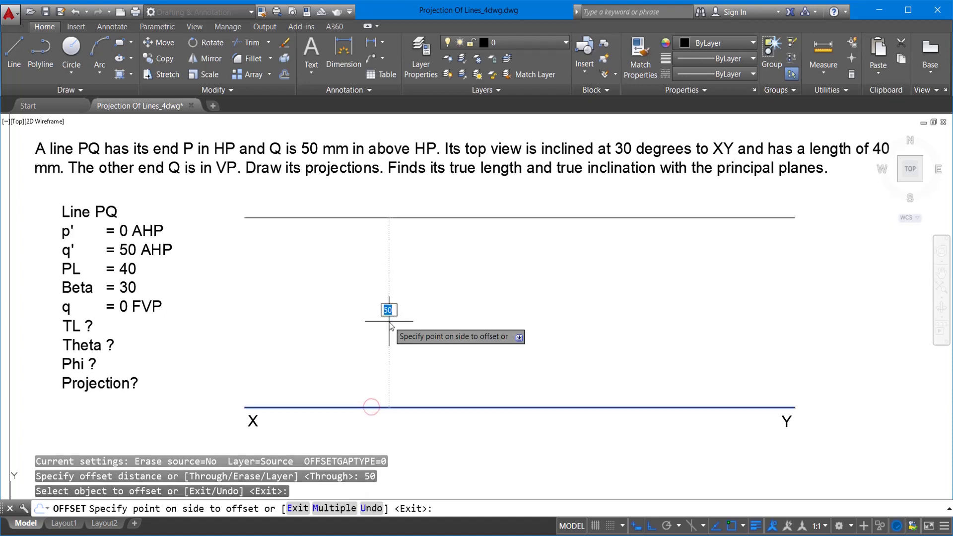
{"action": "left_click", "coordinate": [388, 320]}
{"action": "key", "text": "Escape"}
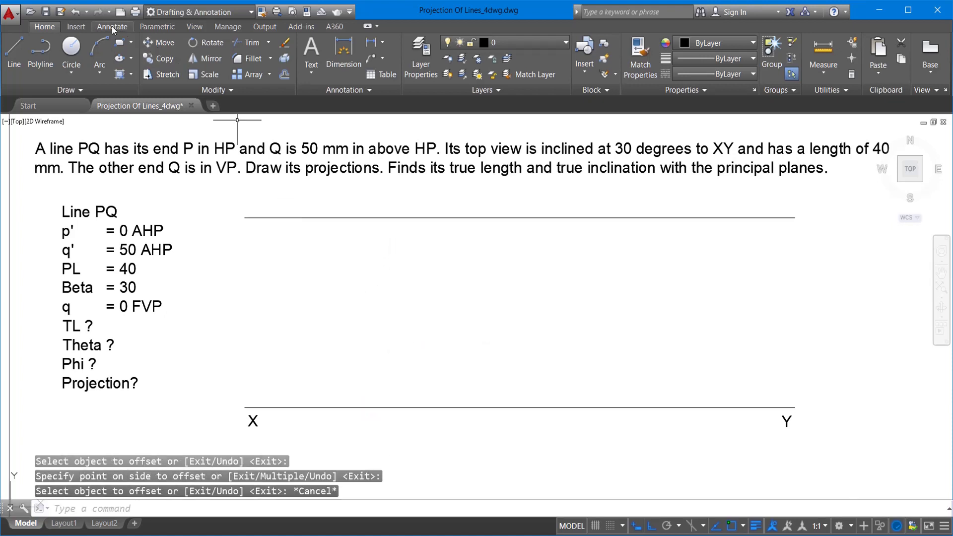
Label the new line's right end 'Locus of q'' and duplicate the label
{"action": "left_click", "coordinate": [112, 27]}
{"action": "left_click", "coordinate": [24, 54]}
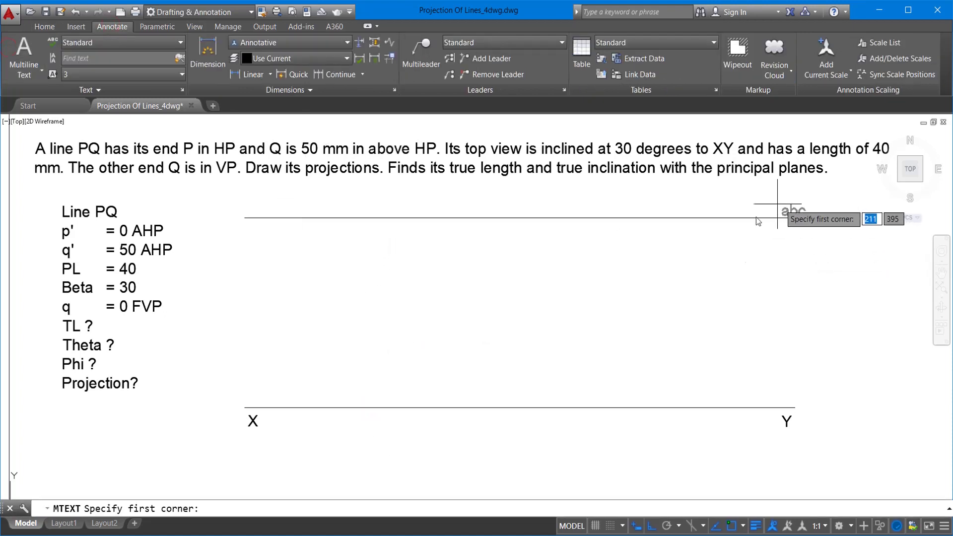
{"action": "scroll", "coordinate": [560, 293], "scroll_direction": "down", "scroll_amount": 2}
{"action": "left_click", "coordinate": [736, 241]}
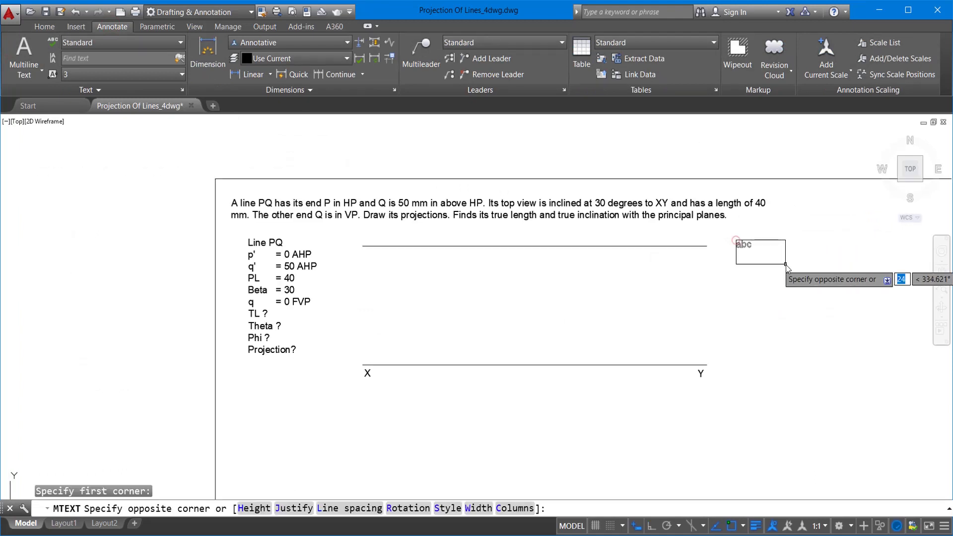
{"action": "left_click", "coordinate": [785, 264]}
{"action": "type", "text": "Locus"}
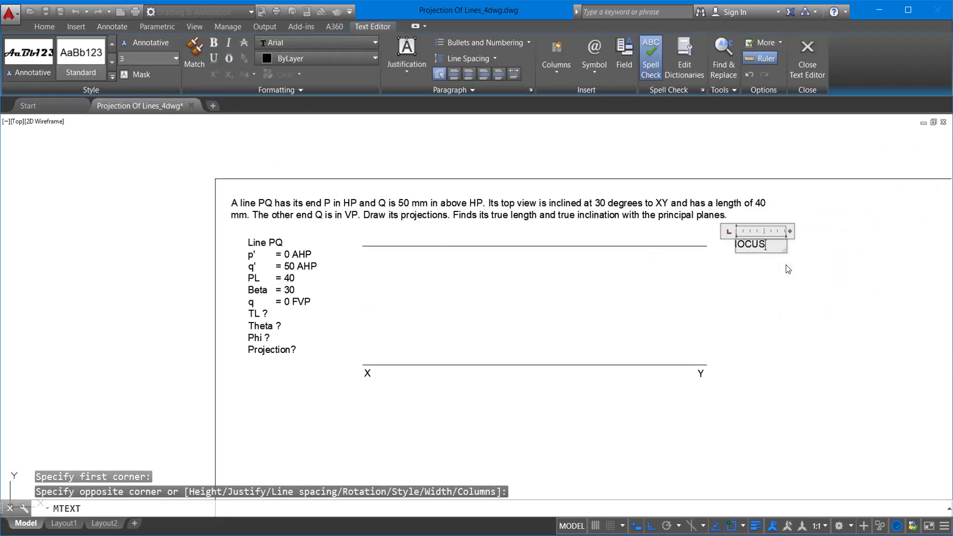
{"action": "type", "text": " of"}
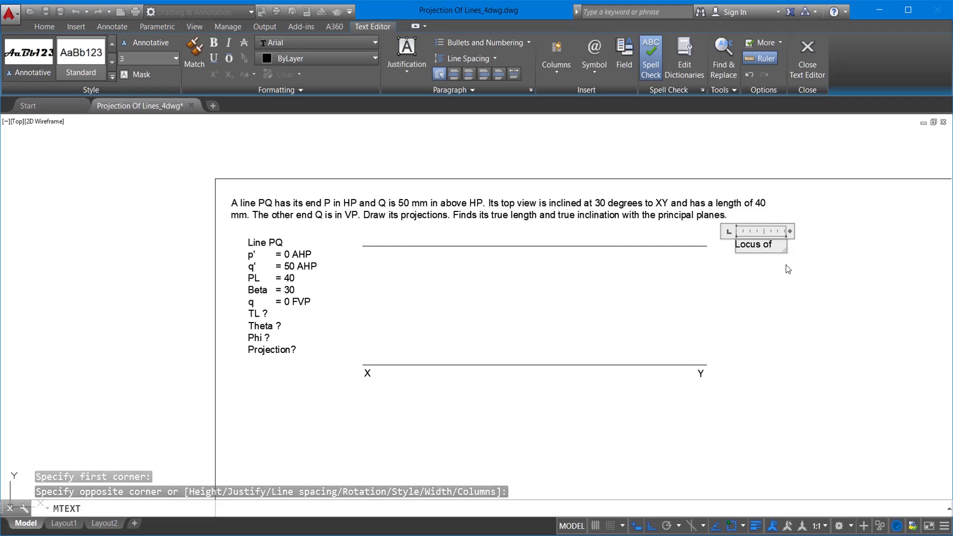
{"action": "type", "text": " q'"}
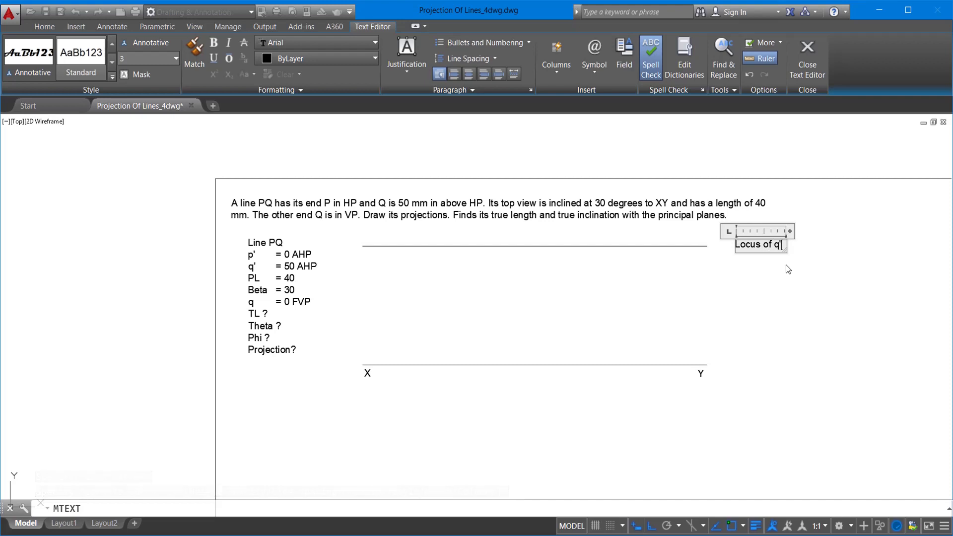
{"action": "left_click", "coordinate": [755, 299]}
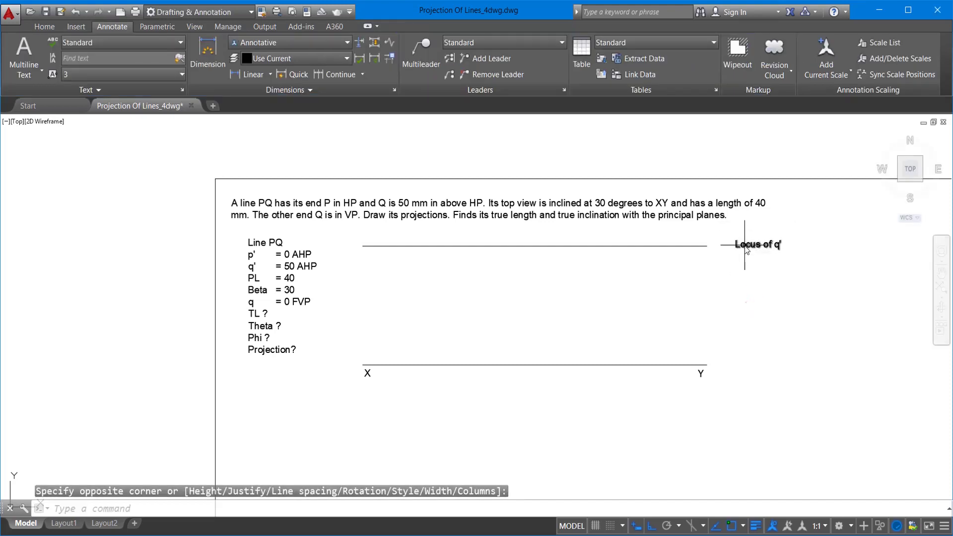
{"action": "left_click", "coordinate": [740, 248]}
{"action": "key", "text": "ctrl+c"}
{"action": "key", "text": "ctrl+v"}
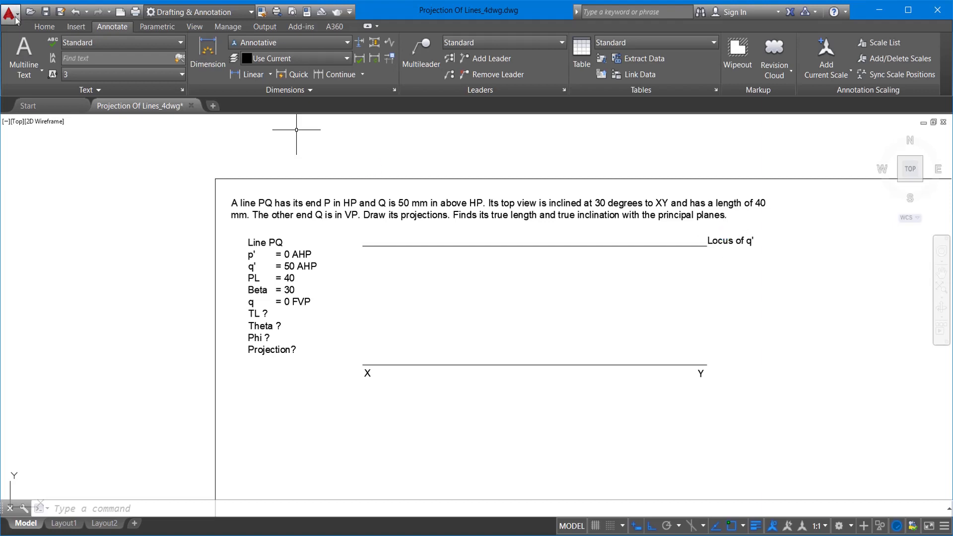
{"action": "left_click", "coordinate": [32, 29]}
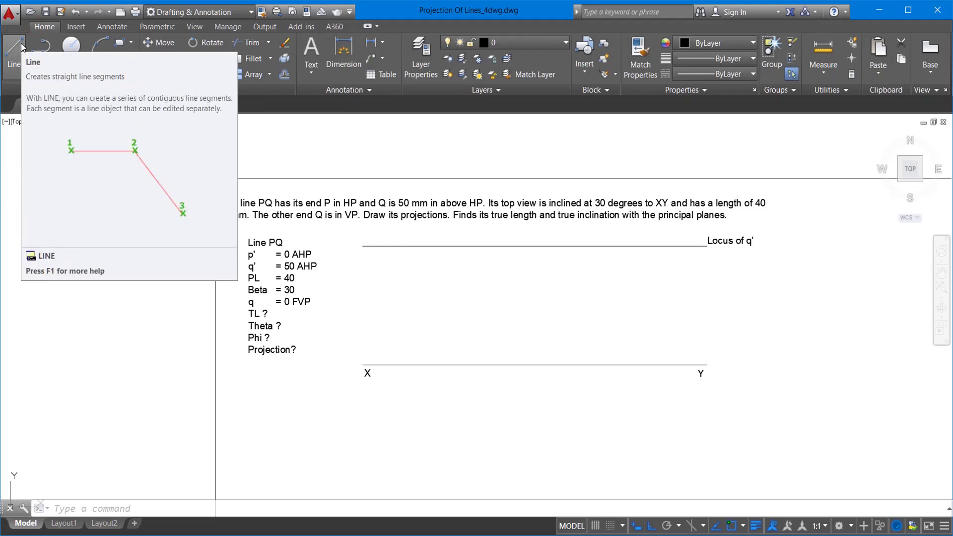
{"action": "left_click", "coordinate": [22, 47]}
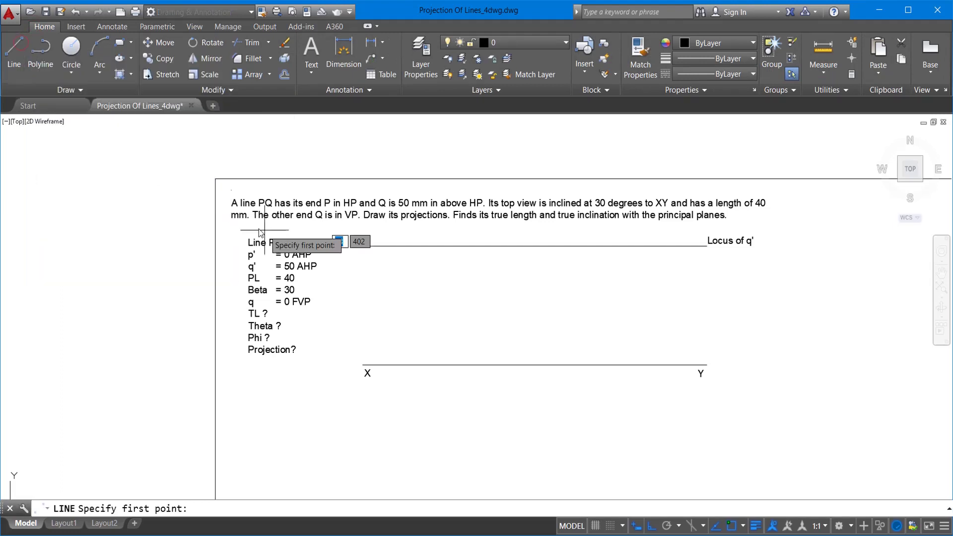
Draw a vertical projector down to XY and trim its stub above the locus line
{"action": "left_click", "coordinate": [397, 233]}
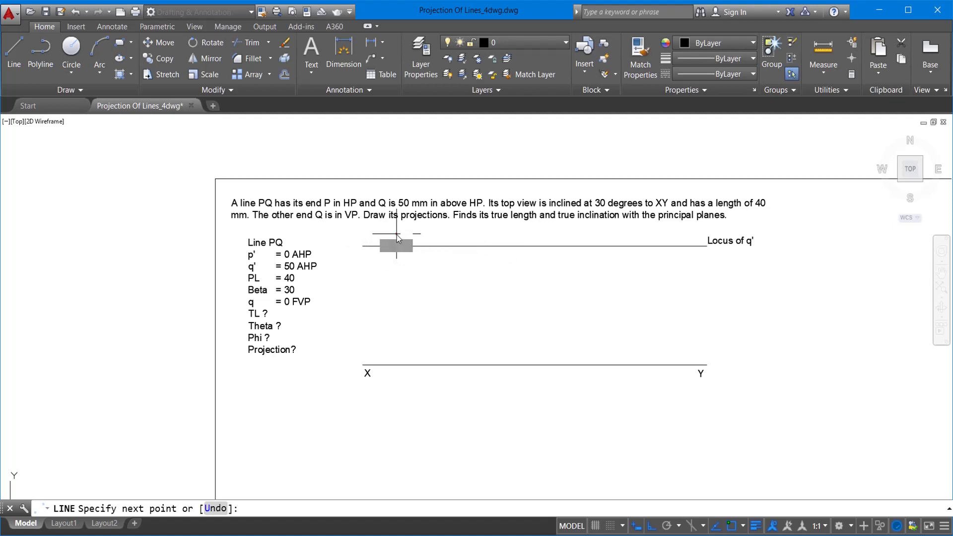
{"action": "left_click", "coordinate": [396, 367]}
{"action": "key", "text": "Escape"}
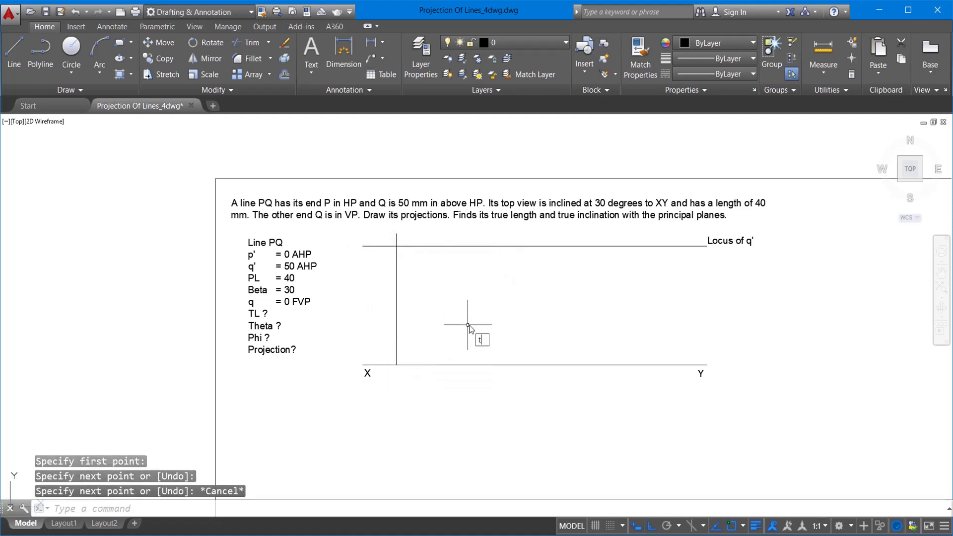
{"action": "type", "text": "r"}
{"action": "key", "text": "Return"}
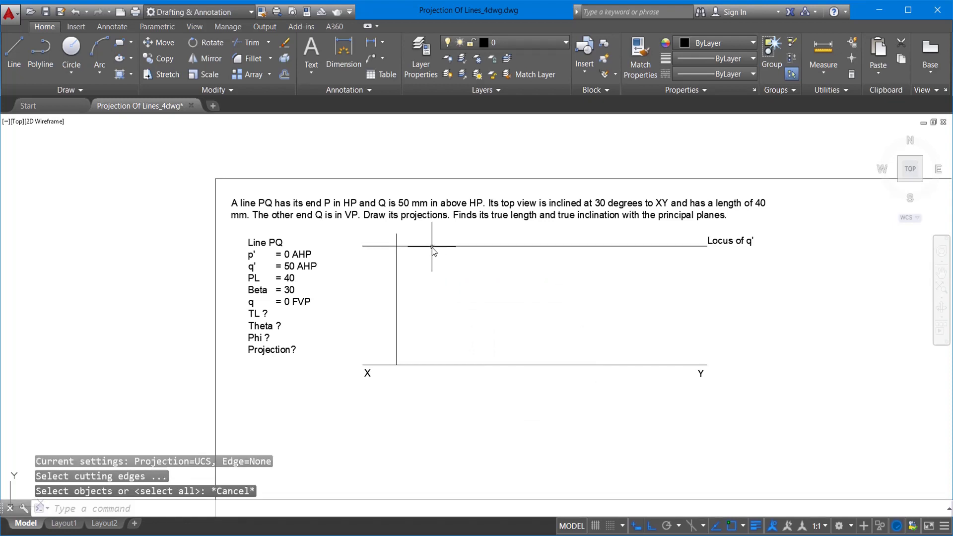
{"action": "left_click", "coordinate": [432, 244]}
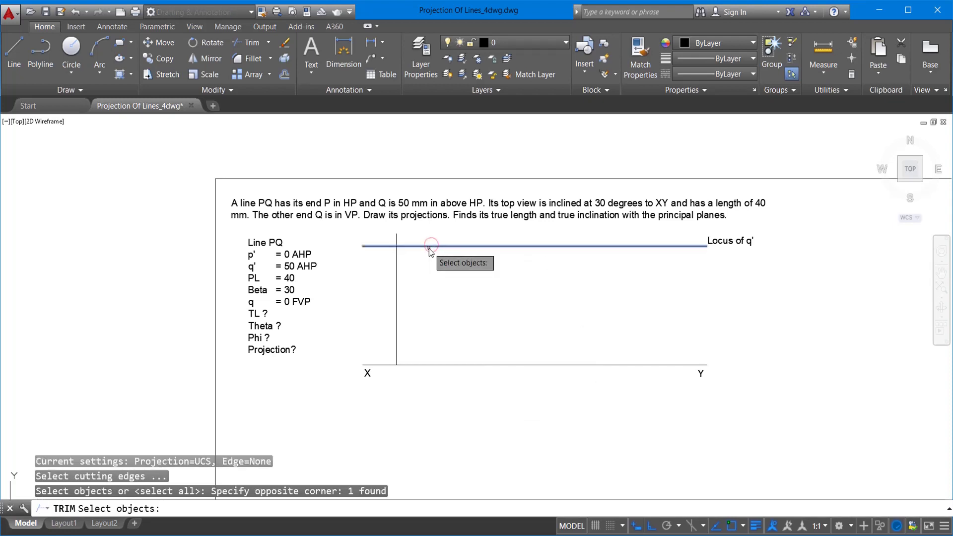
{"action": "key", "text": "Return"}
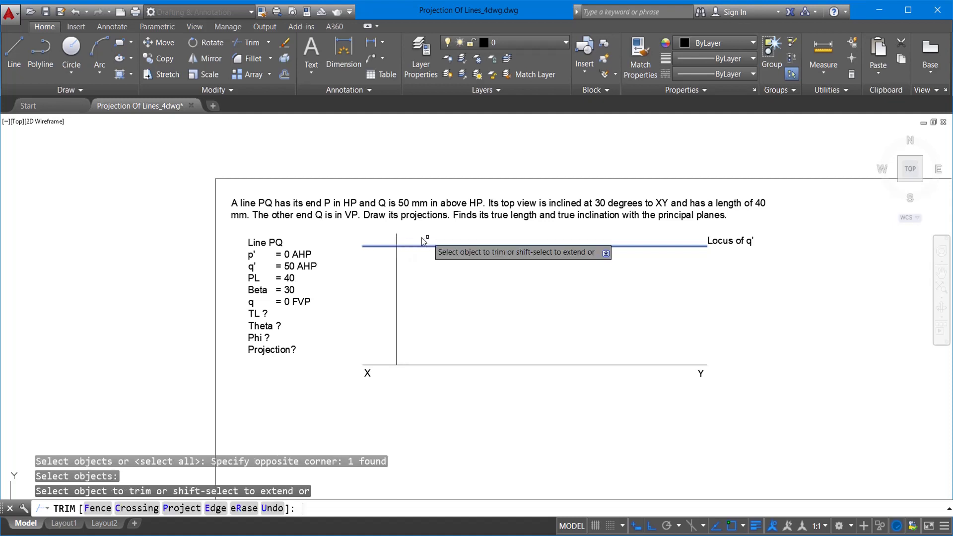
{"action": "left_click", "coordinate": [397, 243]}
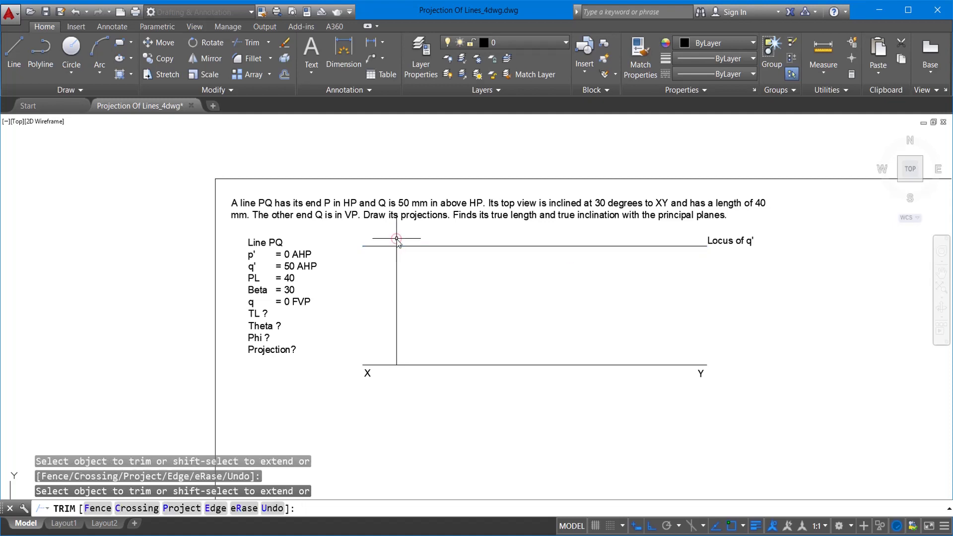
{"action": "key", "text": "Escape"}
{"action": "left_click", "coordinate": [104, 27]}
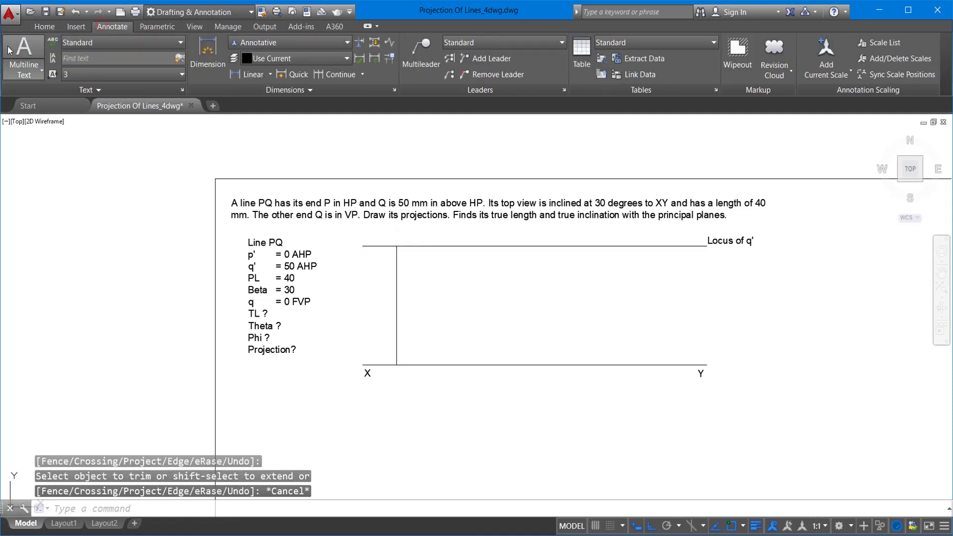
Label the projector's top q' and its foot on XY q
{"action": "left_click", "coordinate": [24, 52]}
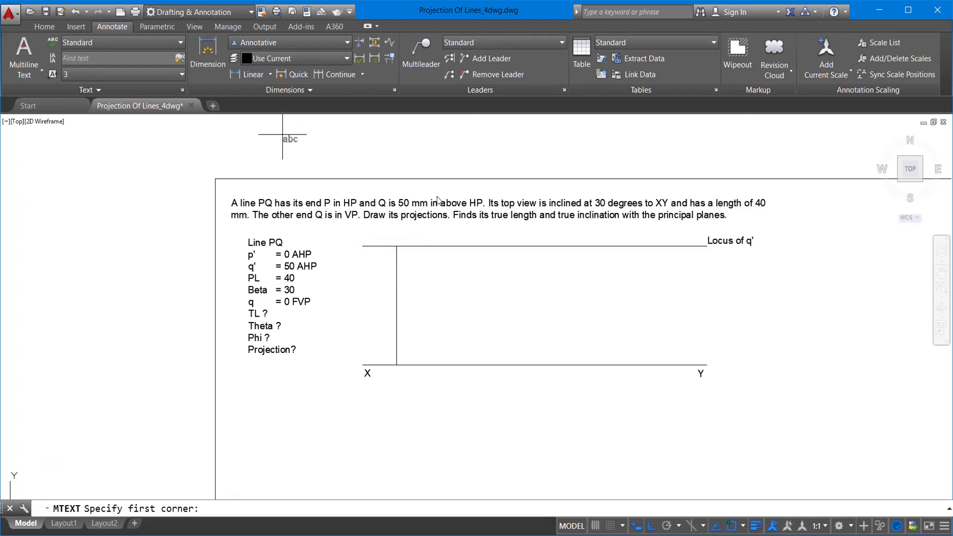
{"action": "left_click", "coordinate": [382, 230]}
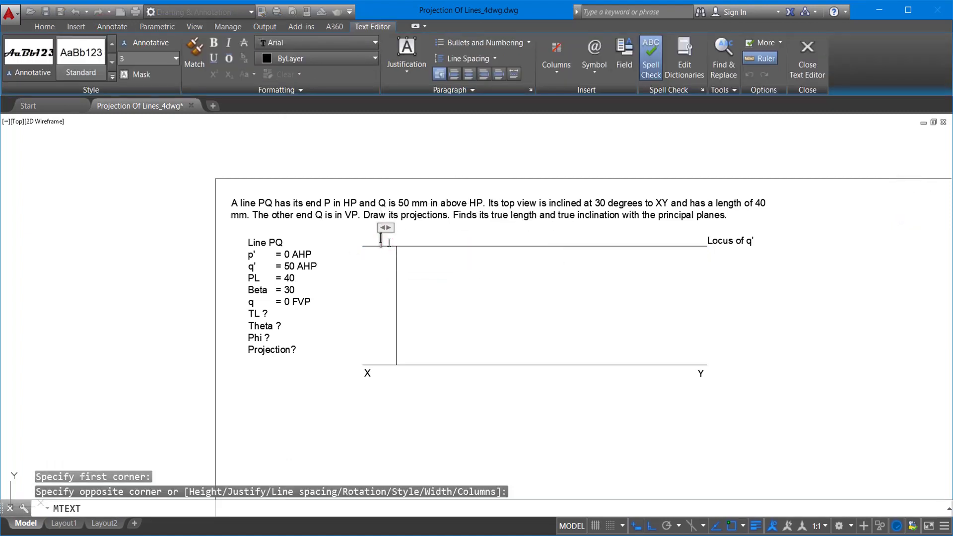
{"action": "type", "text": "q'"}
{"action": "left_click", "coordinate": [442, 356]}
{"action": "key", "text": "Return"}
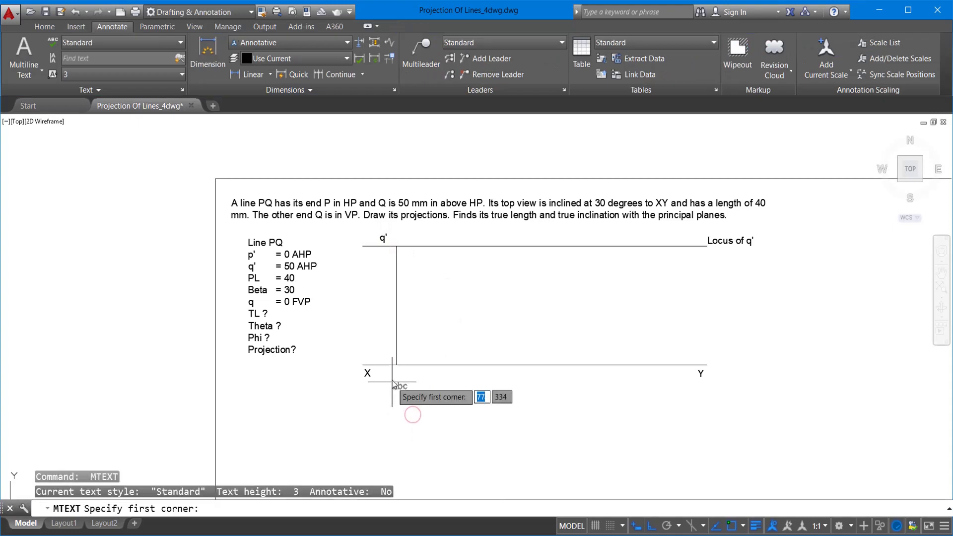
{"action": "left_click", "coordinate": [388, 373]}
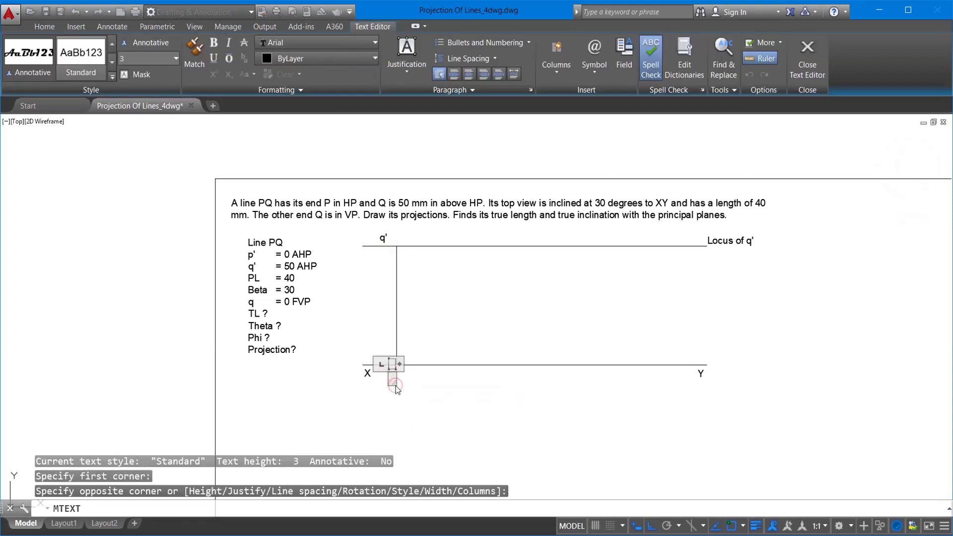
{"action": "type", "text": "q"}
{"action": "left_click", "coordinate": [415, 394]}
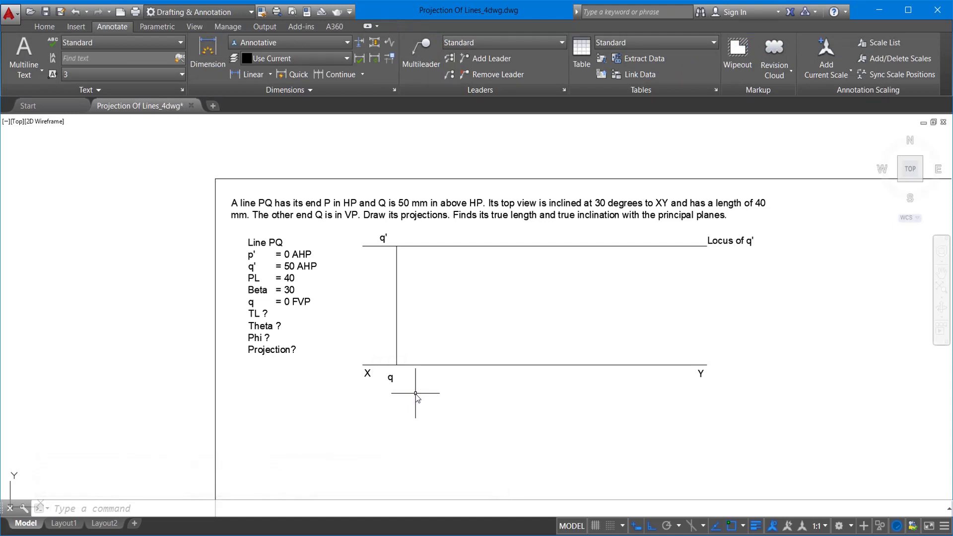
Add a vertical linear dimension of 50 between XY and the q' locus line
{"action": "left_click", "coordinate": [243, 79]}
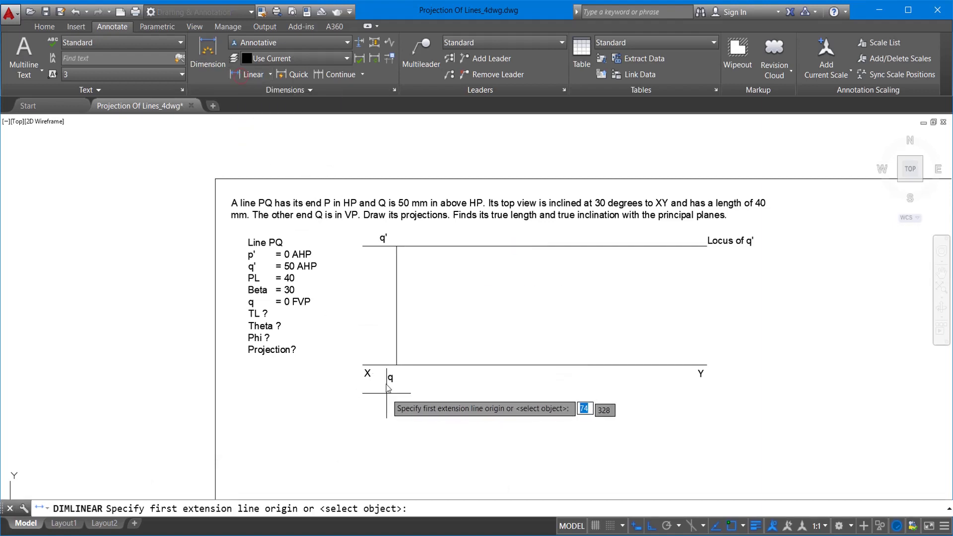
{"action": "left_click", "coordinate": [362, 365]}
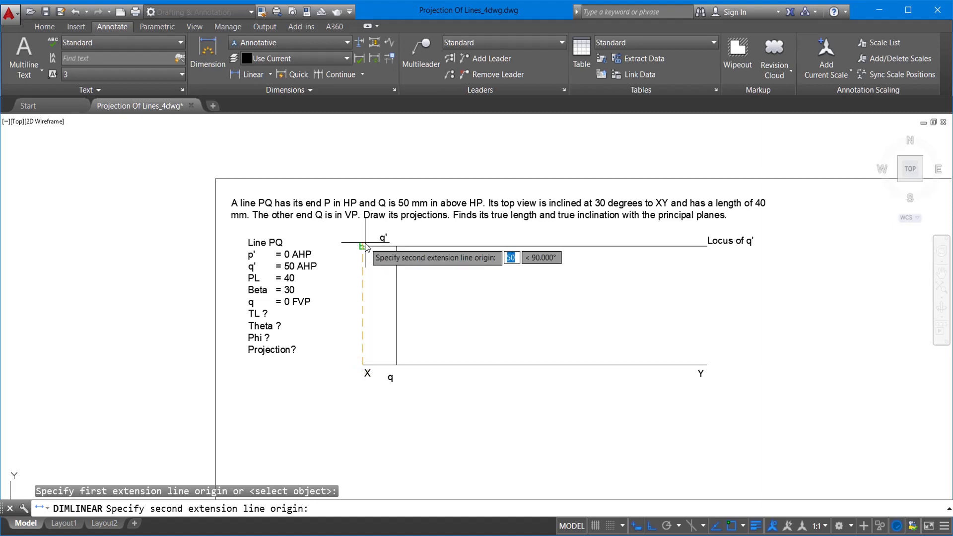
{"action": "left_click", "coordinate": [364, 246]}
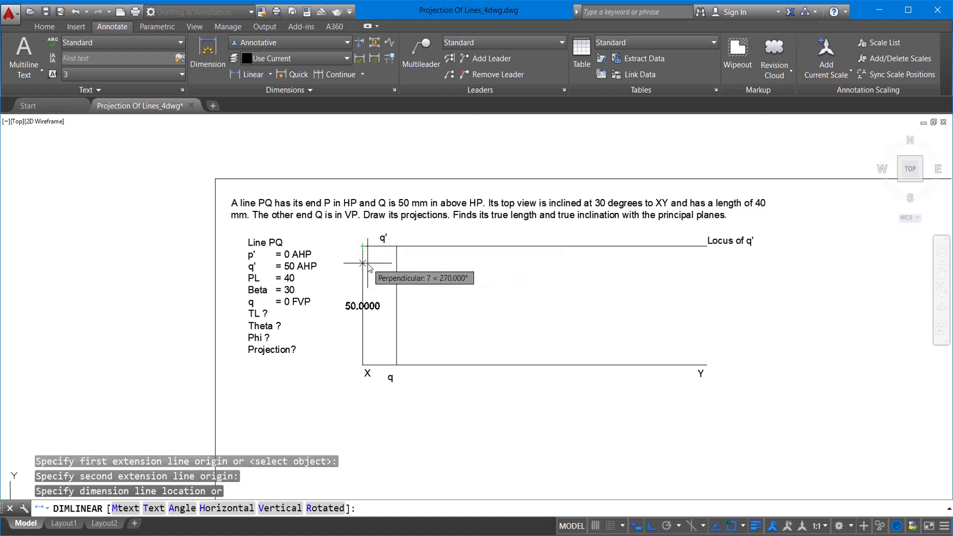
{"action": "left_click", "coordinate": [370, 264]}
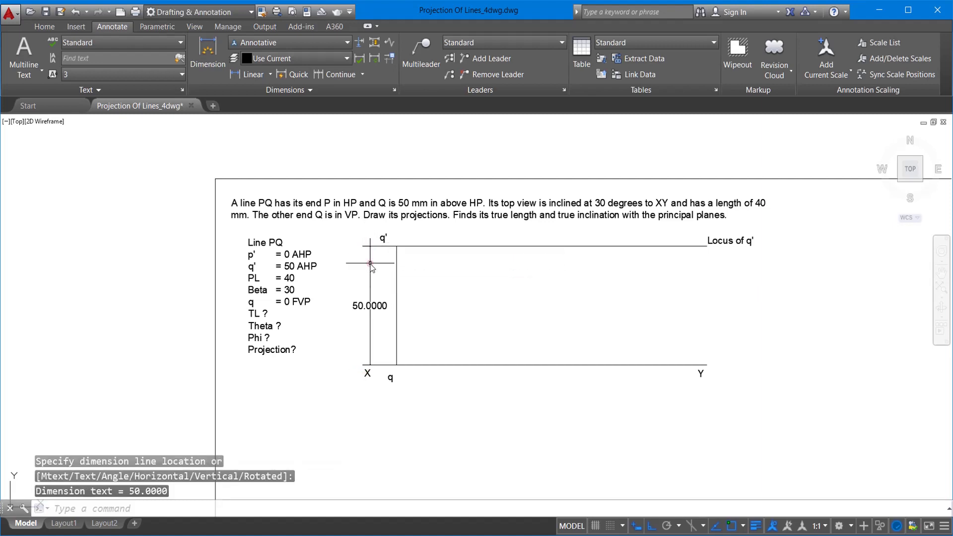
Modify the Annotative dimension style to aligned text and precision 0
{"action": "left_click", "coordinate": [395, 91]}
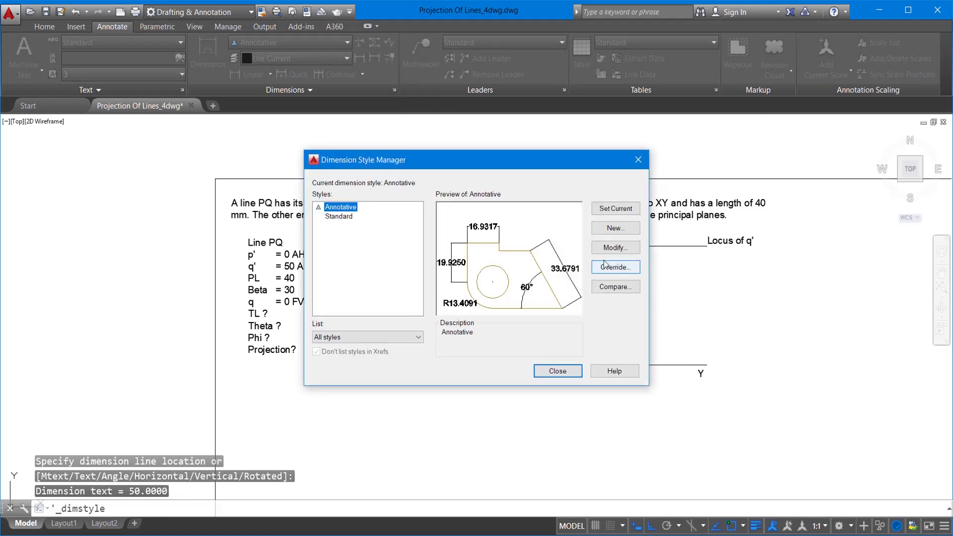
{"action": "left_click", "coordinate": [605, 248]}
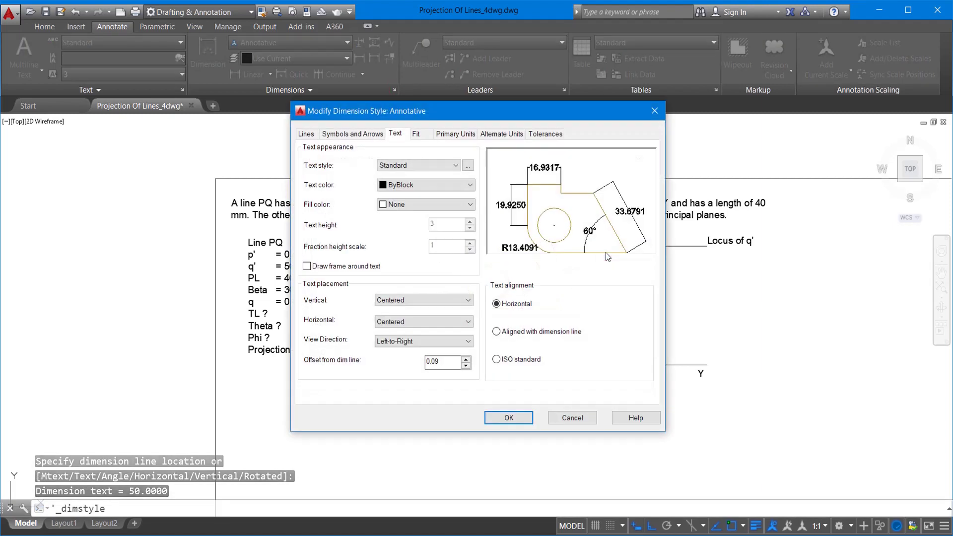
{"action": "left_click", "coordinate": [511, 360]}
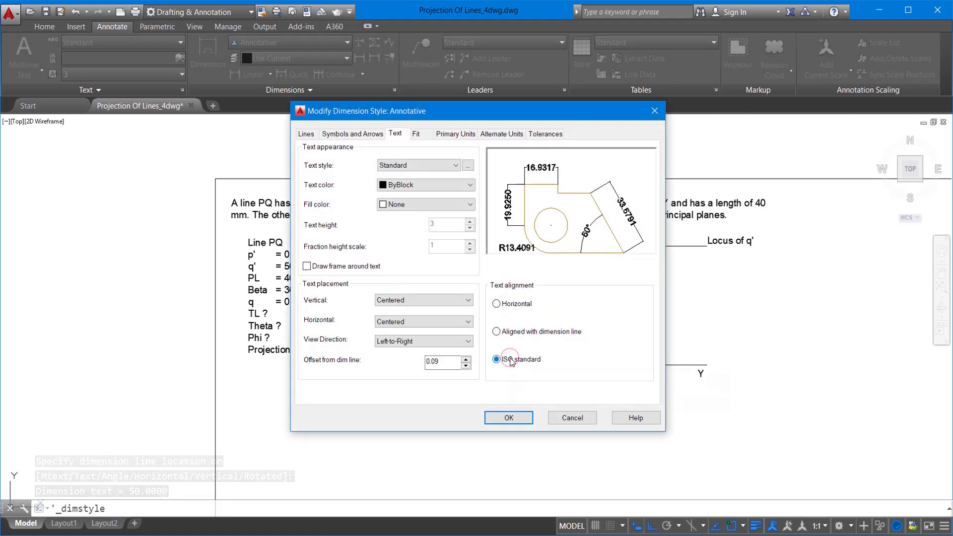
{"action": "left_click", "coordinate": [431, 301]}
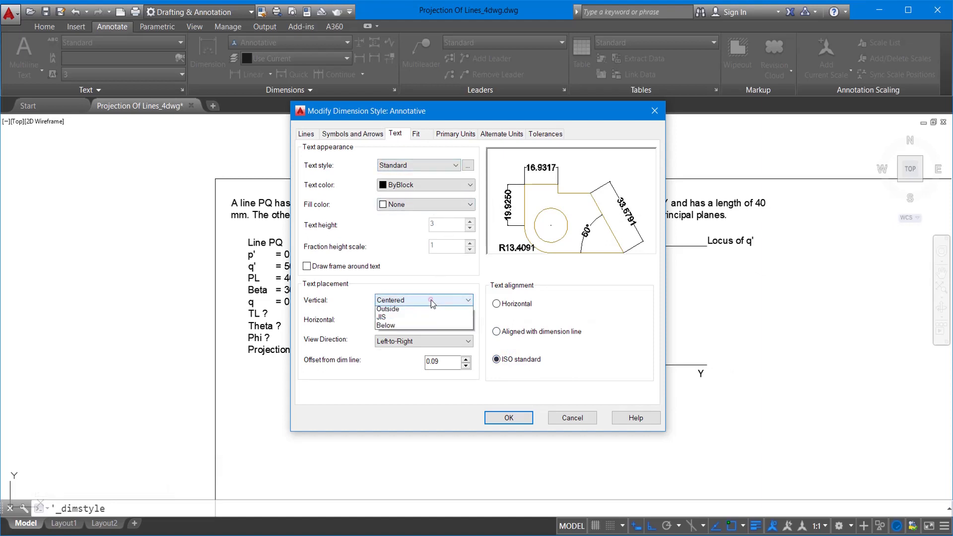
{"action": "left_click", "coordinate": [426, 317]}
{"action": "left_click", "coordinate": [453, 134]}
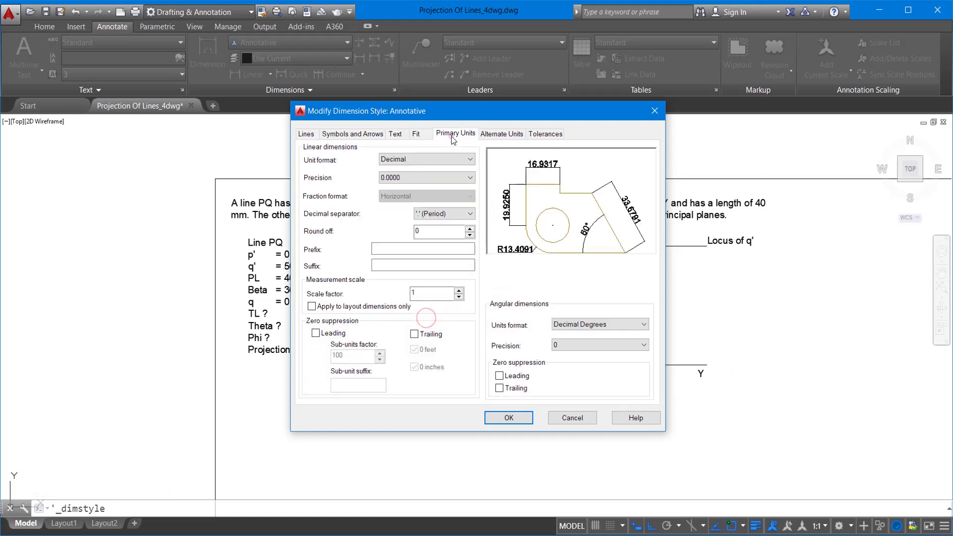
{"action": "left_click", "coordinate": [430, 178]}
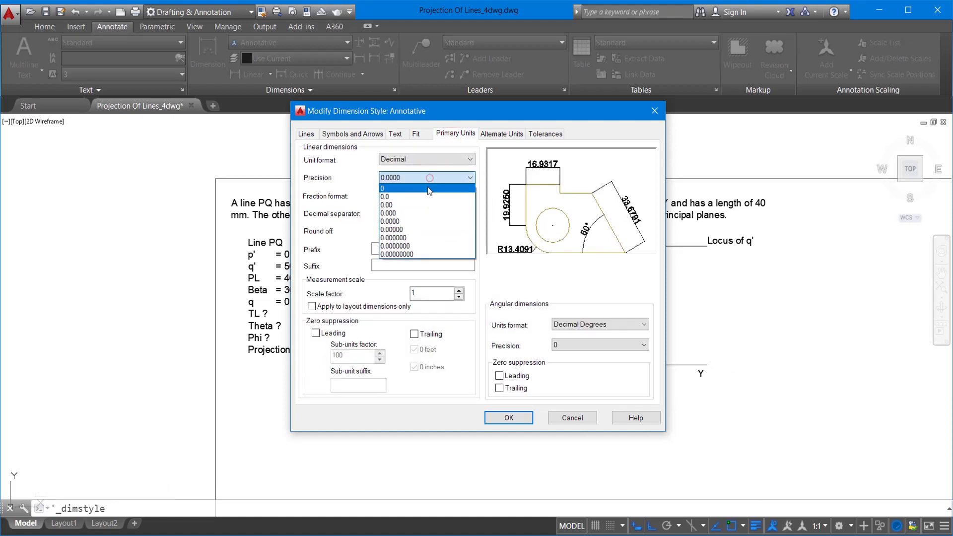
{"action": "left_click", "coordinate": [509, 417]}
{"action": "left_click", "coordinate": [557, 369]}
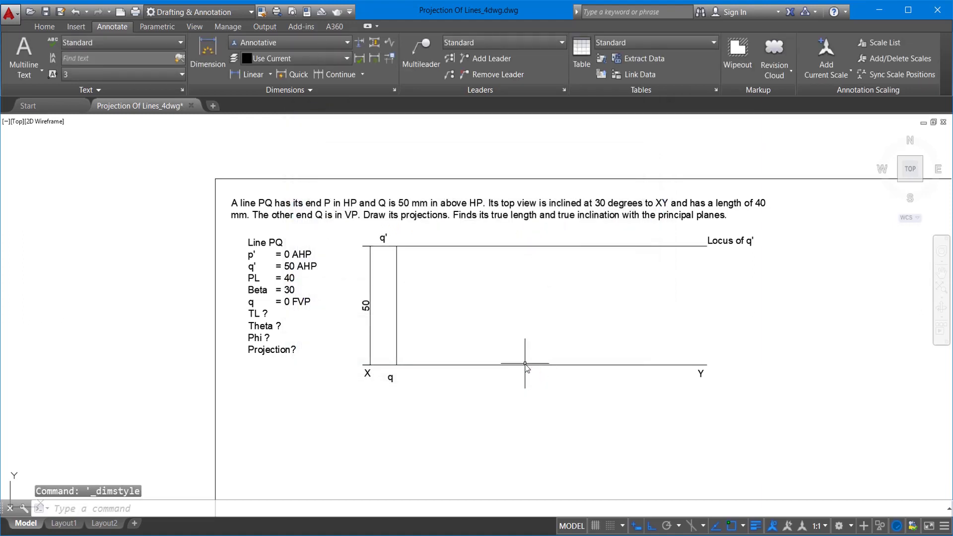
Move the q' label to sit above the vertical projector
{"action": "left_click", "coordinate": [384, 238]}
{"action": "left_click", "coordinate": [44, 26]}
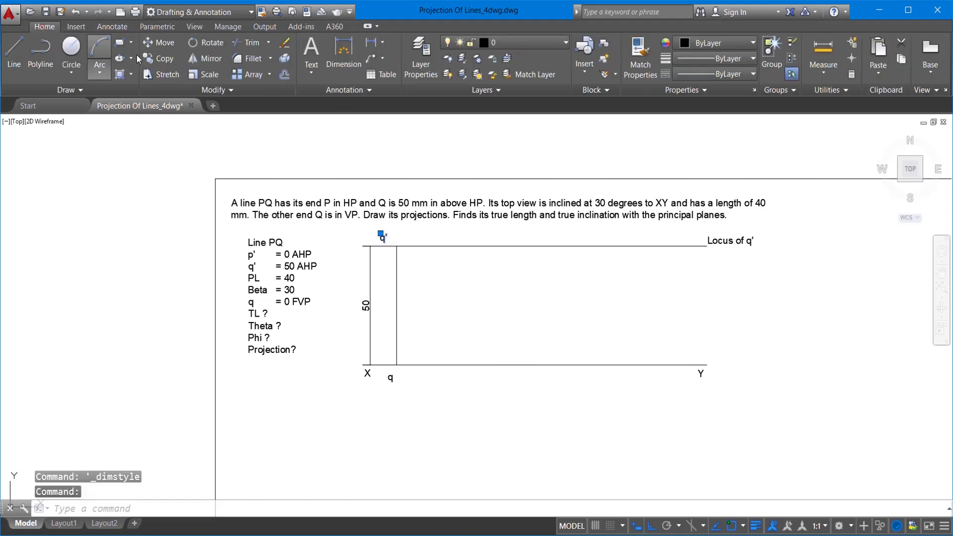
{"action": "left_click", "coordinate": [166, 43]}
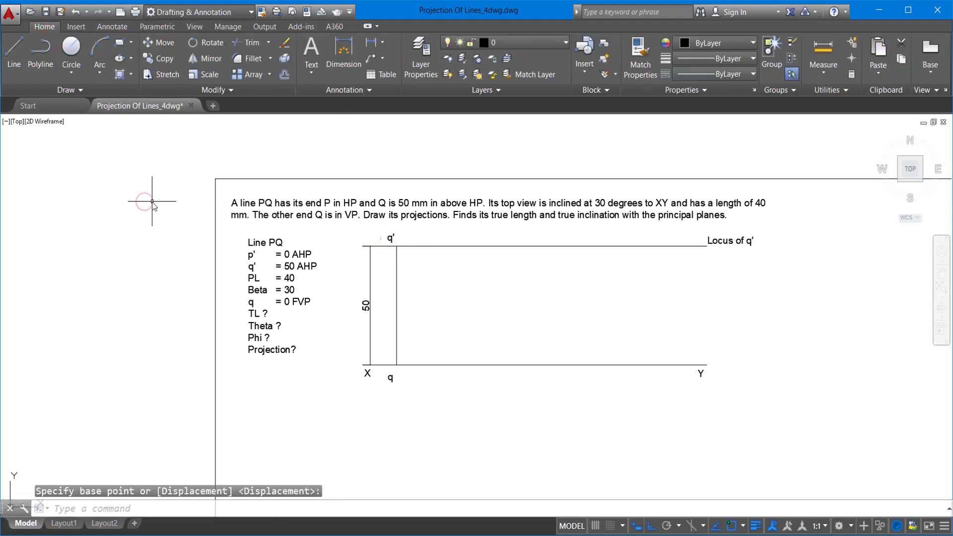
{"action": "left_click", "coordinate": [152, 202]}
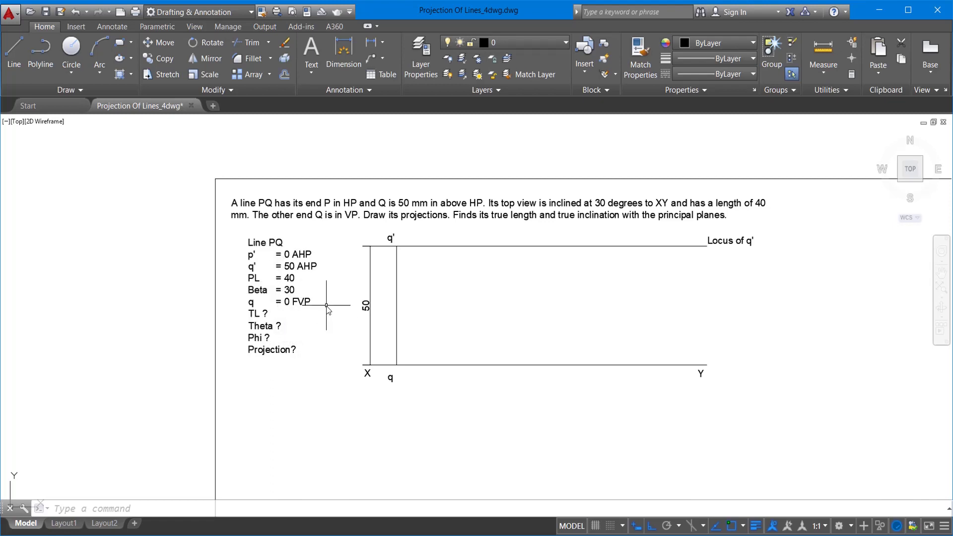
Draw a 40-unit top-view line from q at 30° below XY
{"action": "left_click", "coordinate": [14, 48]}
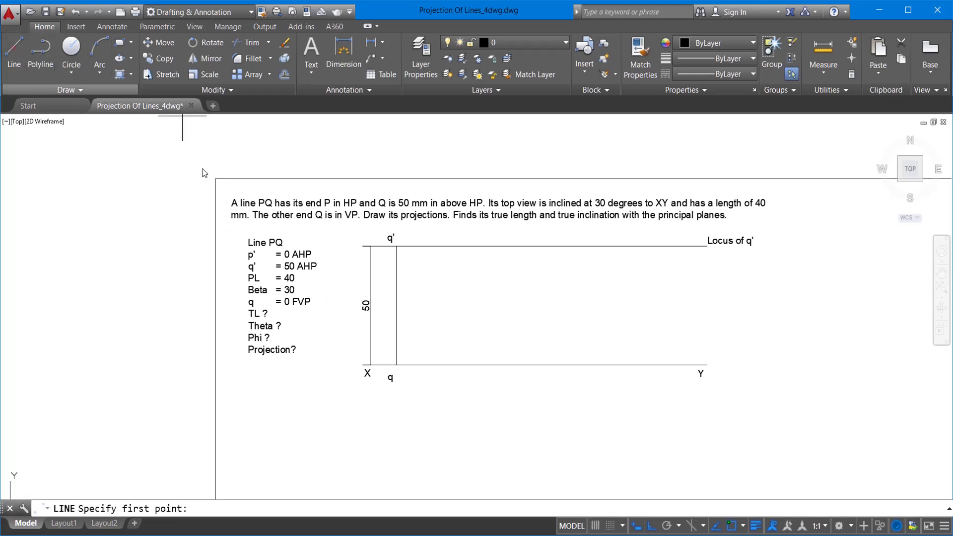
{"action": "left_click", "coordinate": [397, 365]}
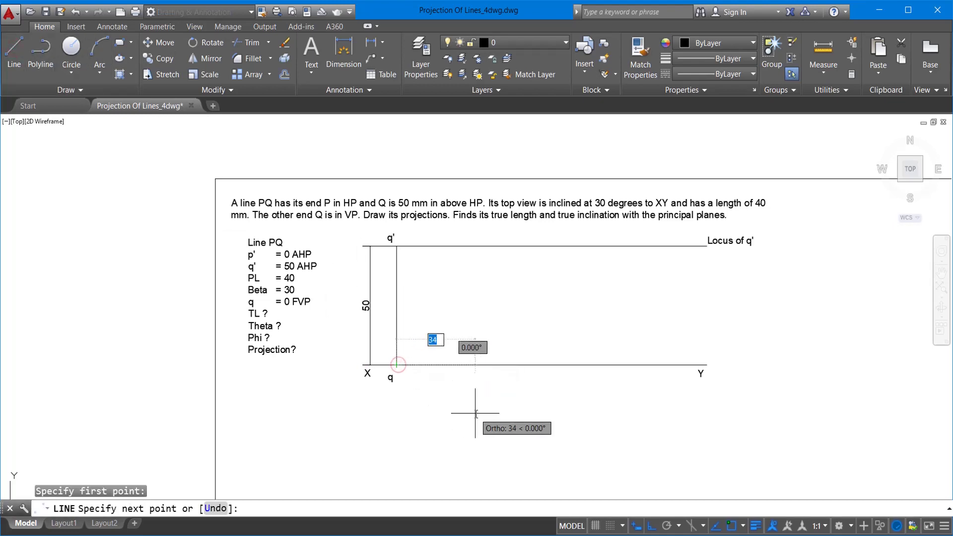
{"action": "key", "text": "Escape"}
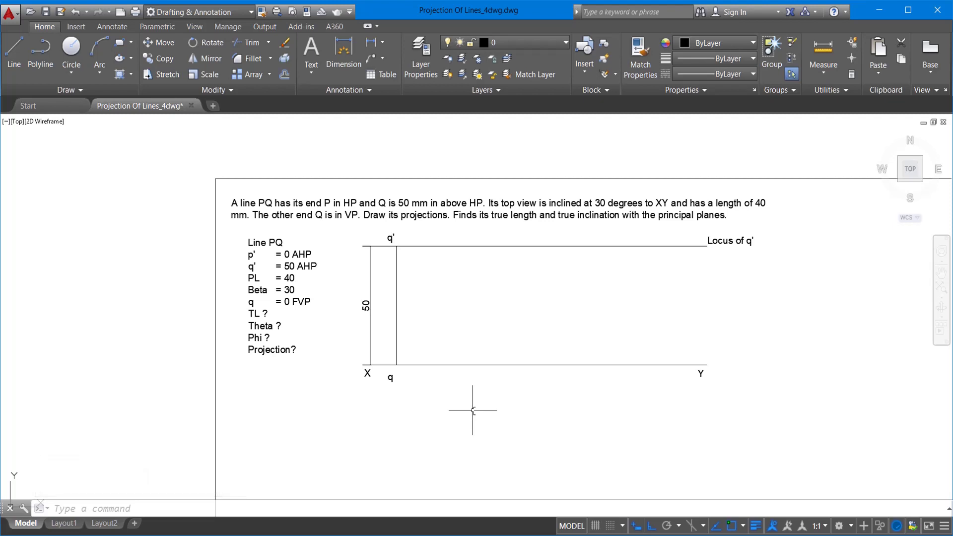
{"action": "left_click", "coordinate": [23, 78]}
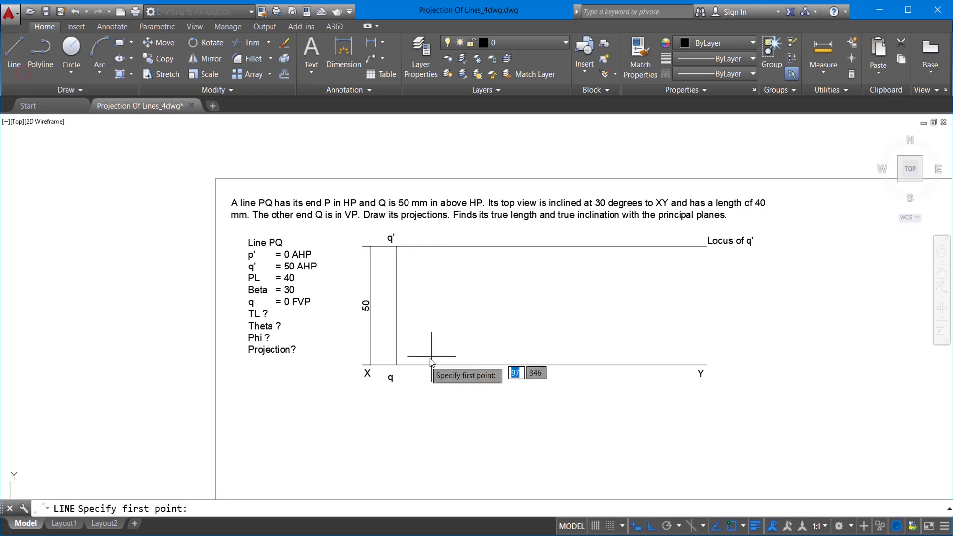
{"action": "left_click", "coordinate": [399, 366]}
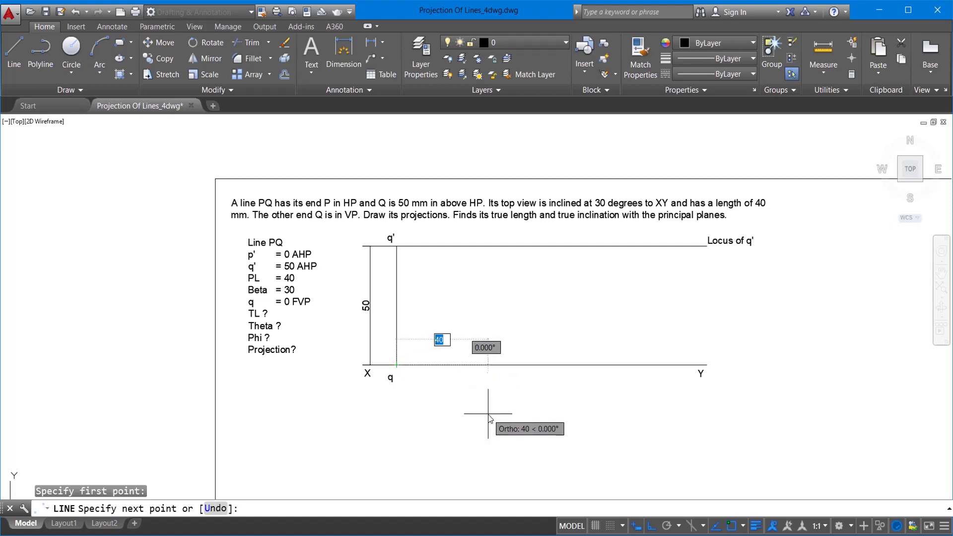
{"action": "type", "text": "4"}
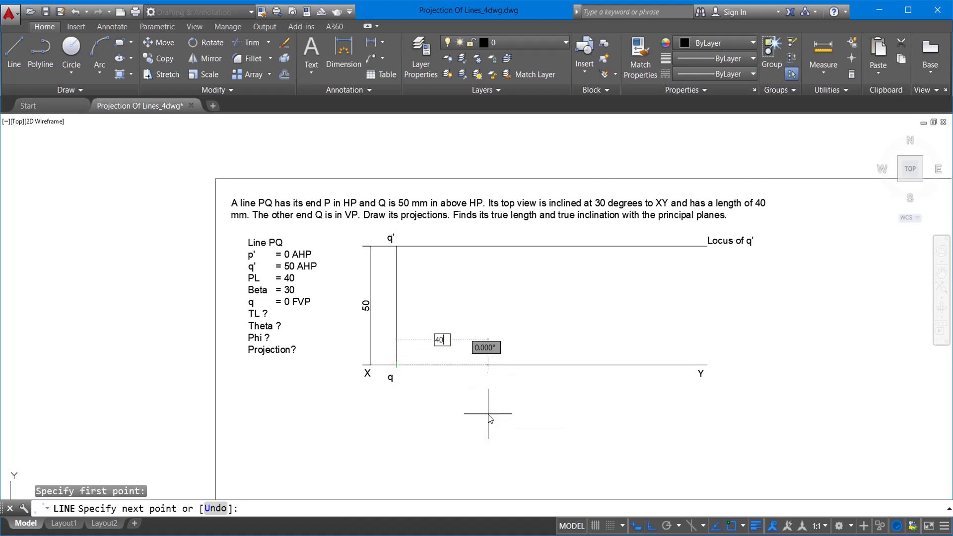
{"action": "key", "text": "Tab"}
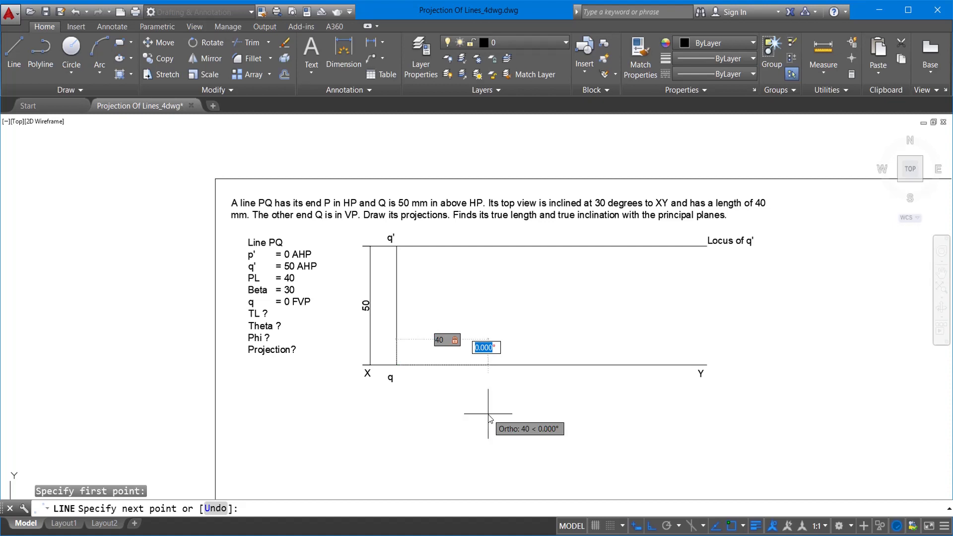
{"action": "type", "text": "-30"}
{"action": "key", "text": "Return"}
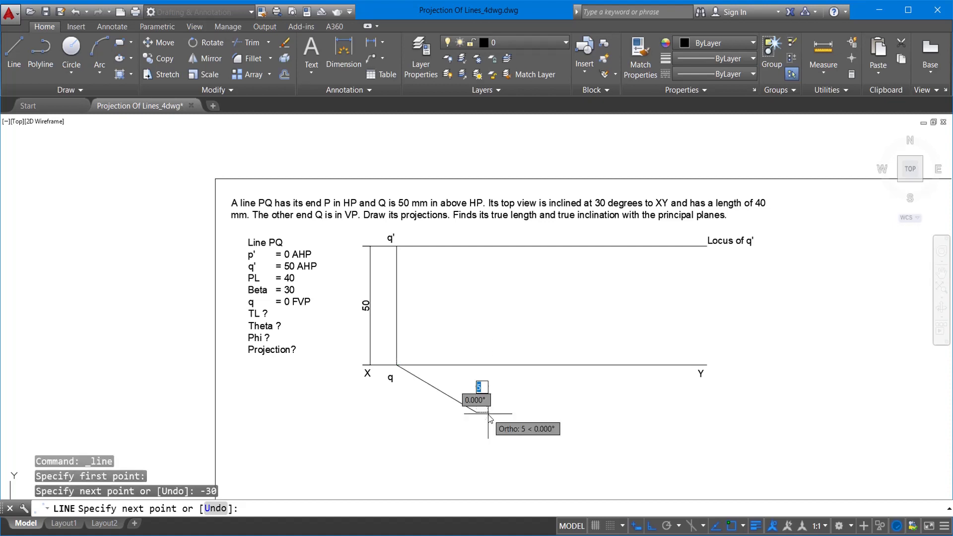
{"action": "key", "text": "Escape"}
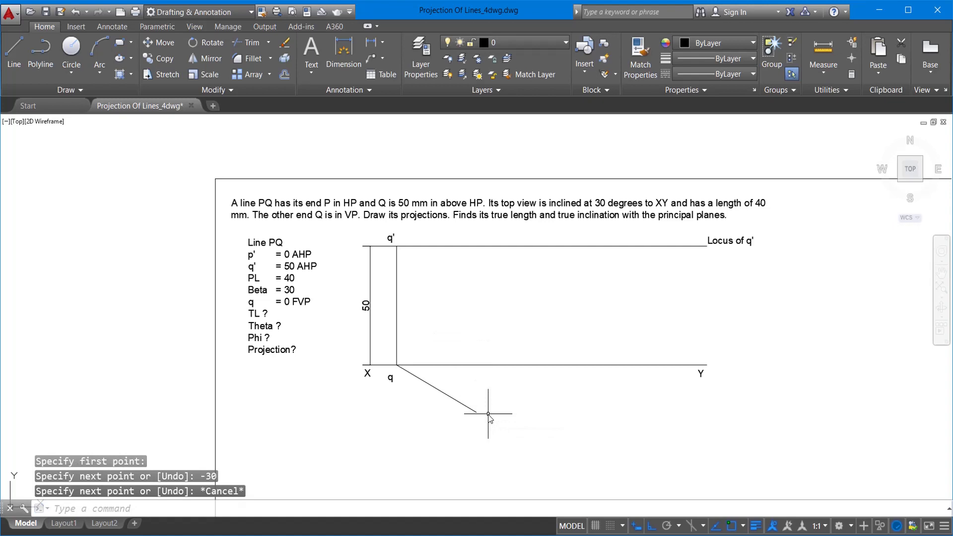
{"action": "left_click", "coordinate": [126, 31]}
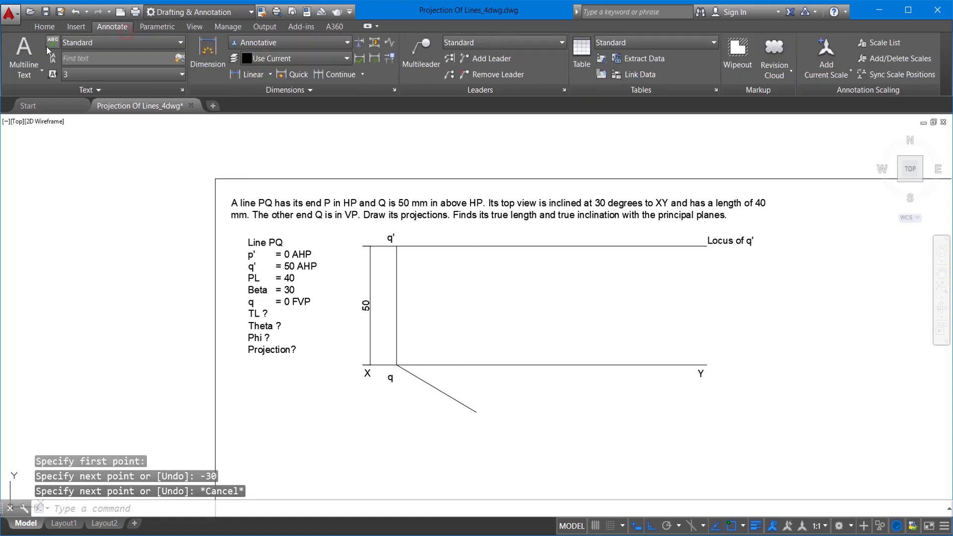
Add the text label 'p' below the lower end of the sloping top-view line
{"action": "left_click", "coordinate": [24, 55]}
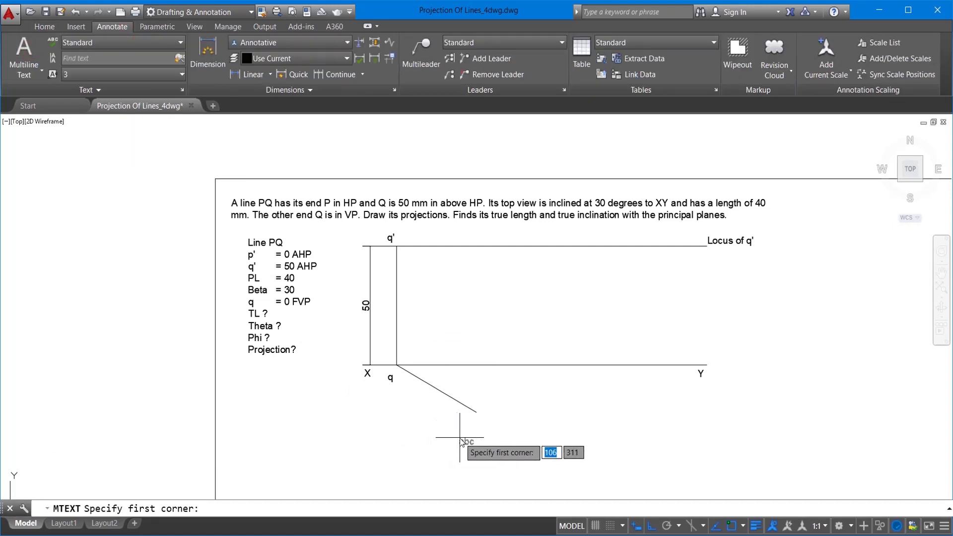
{"action": "left_click", "coordinate": [471, 424]}
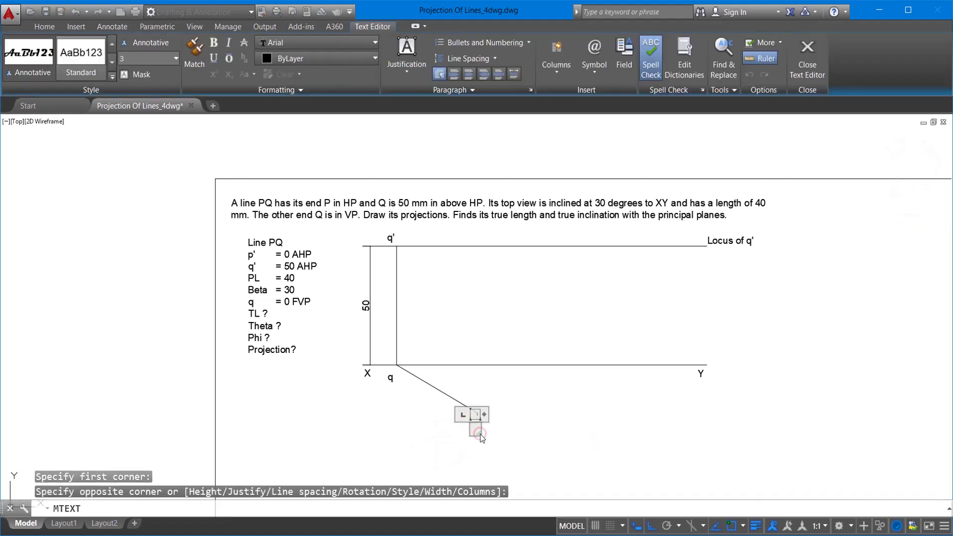
{"action": "type", "text": "p"}
{"action": "left_click", "coordinate": [512, 442]}
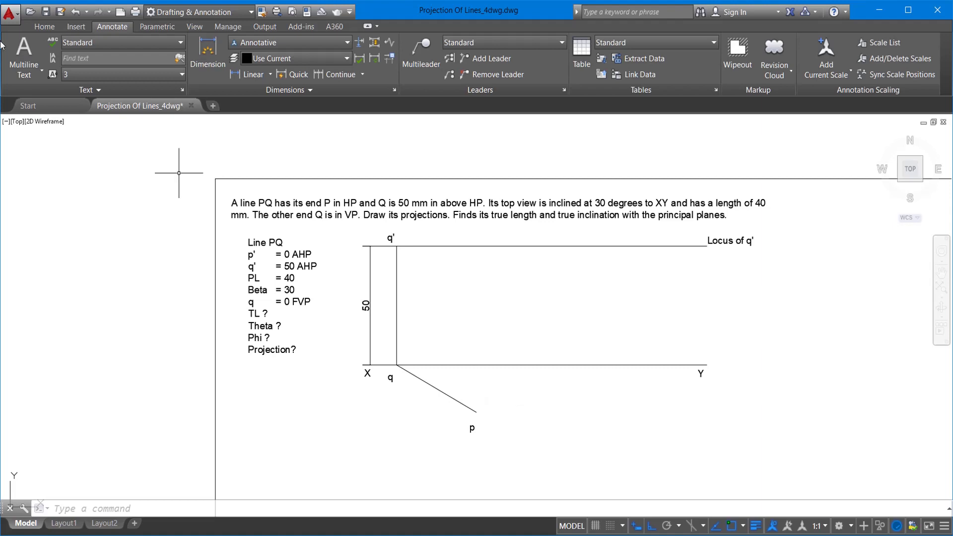
Draw a vertical projector from p up to the XY line
{"action": "left_click", "coordinate": [45, 26]}
{"action": "left_click", "coordinate": [14, 54]}
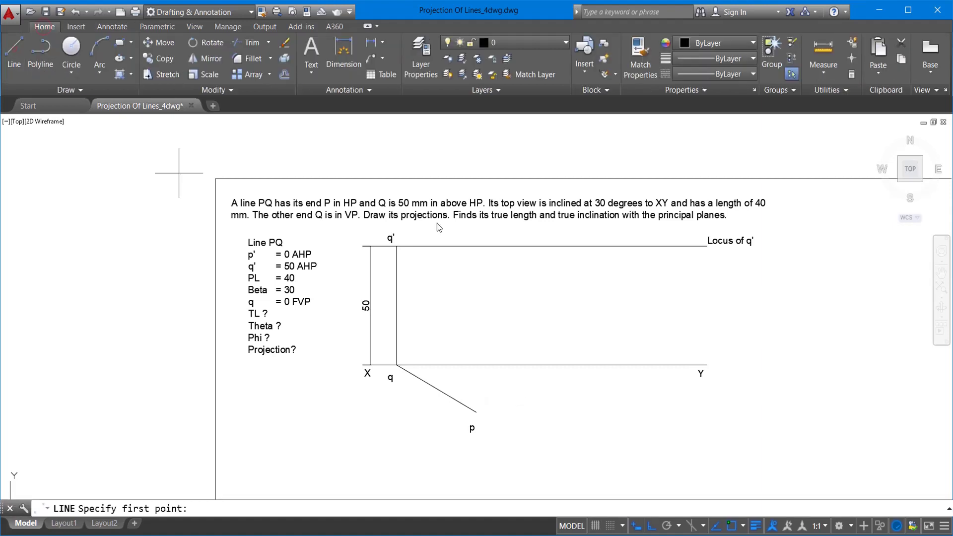
{"action": "left_click", "coordinate": [477, 411]}
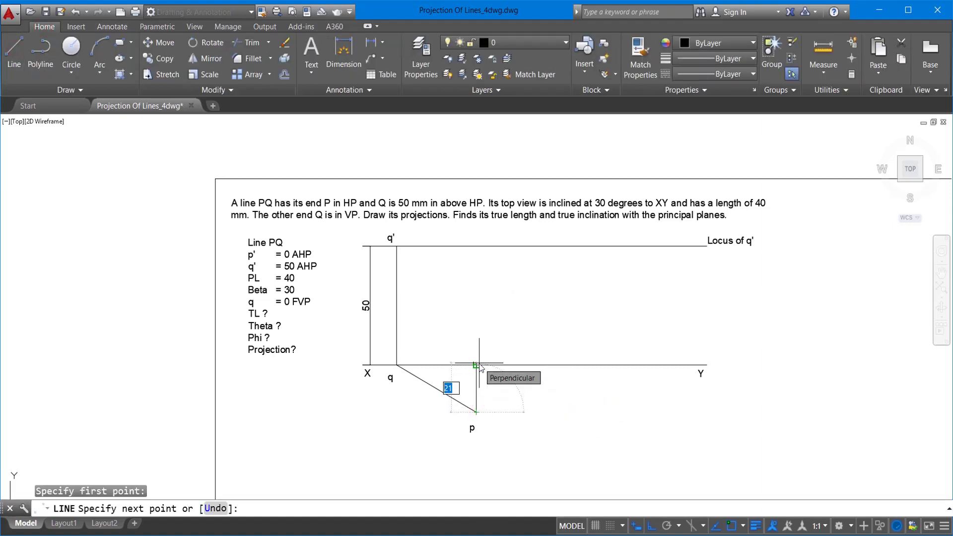
{"action": "left_click", "coordinate": [479, 368]}
{"action": "key", "text": "Escape"}
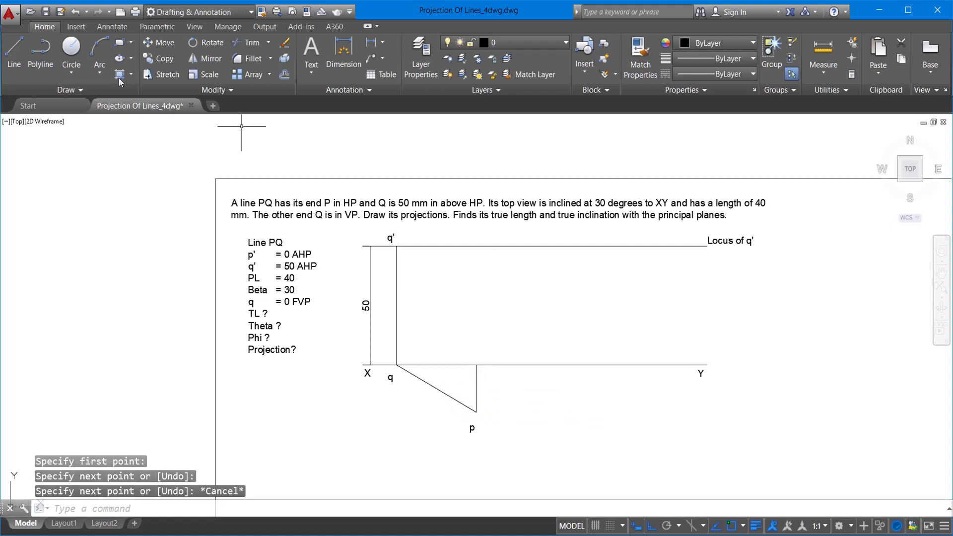
Label the projector's foot p' just above XY and shift the label slightly left
{"action": "left_click", "coordinate": [112, 26]}
{"action": "left_click", "coordinate": [24, 52]}
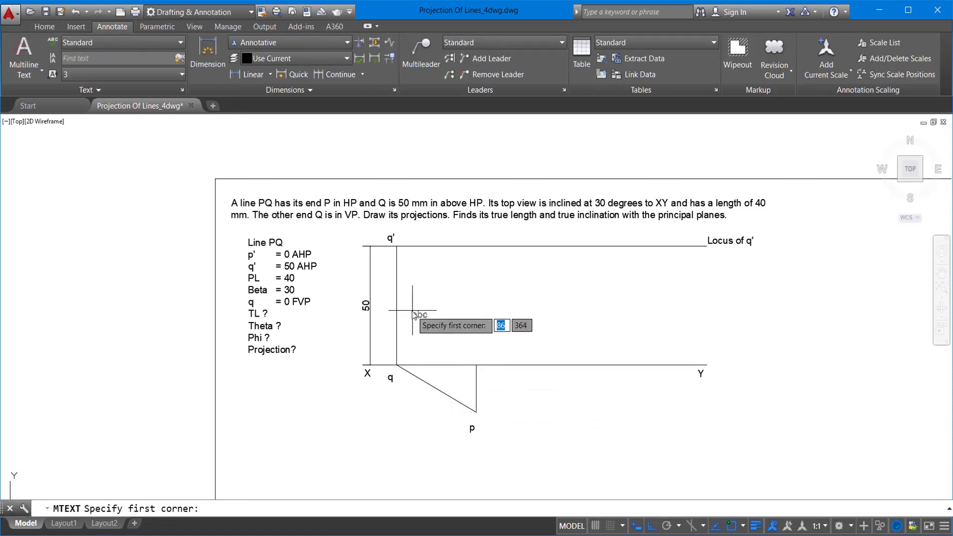
{"action": "left_click", "coordinate": [490, 350]}
{"action": "type", "text": "p"}
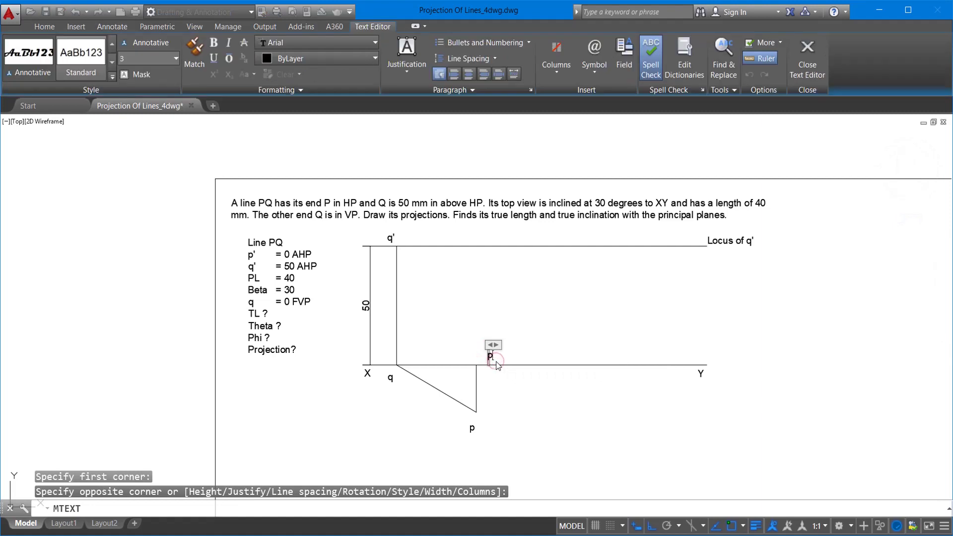
{"action": "left_click", "coordinate": [511, 423]}
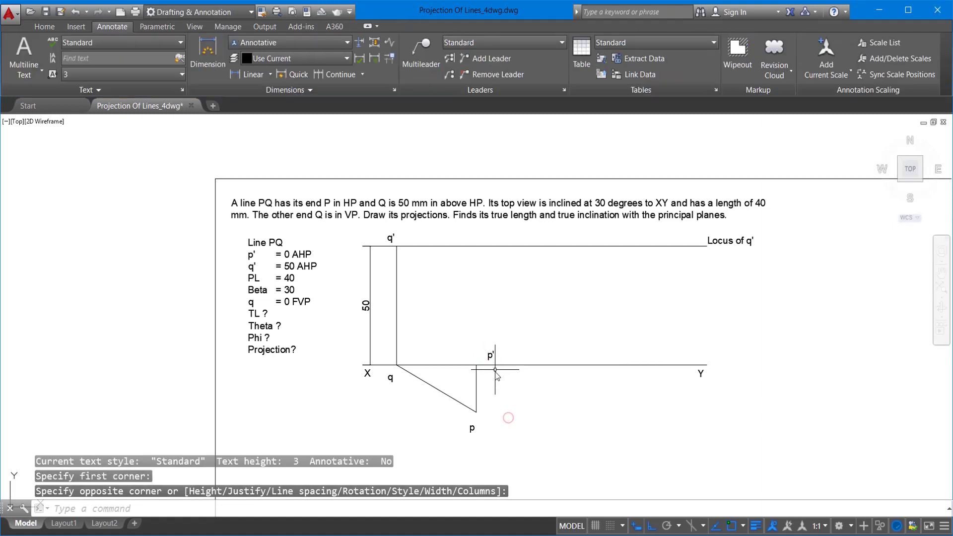
{"action": "left_click", "coordinate": [44, 26]}
{"action": "left_click", "coordinate": [161, 42]}
{"action": "left_click", "coordinate": [568, 410]}
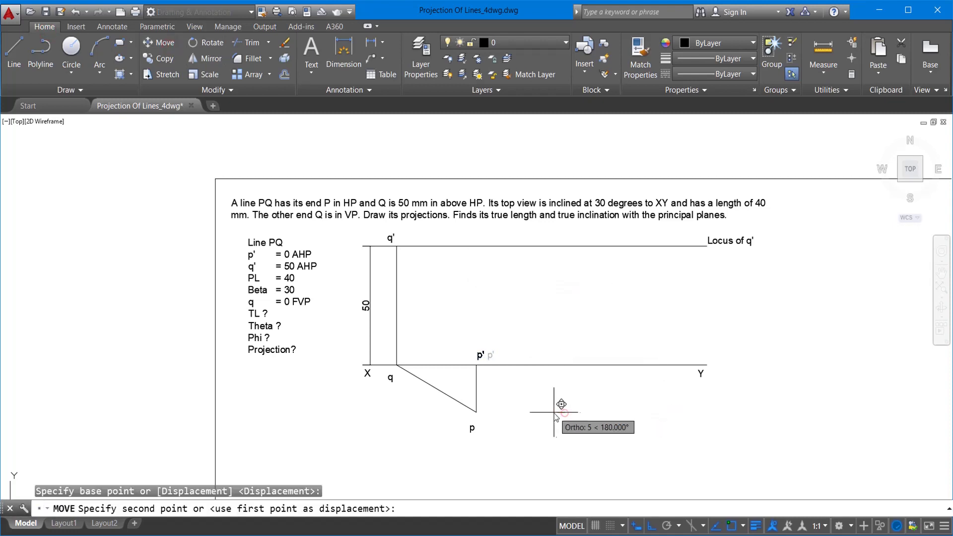
{"action": "left_click", "coordinate": [564, 412]}
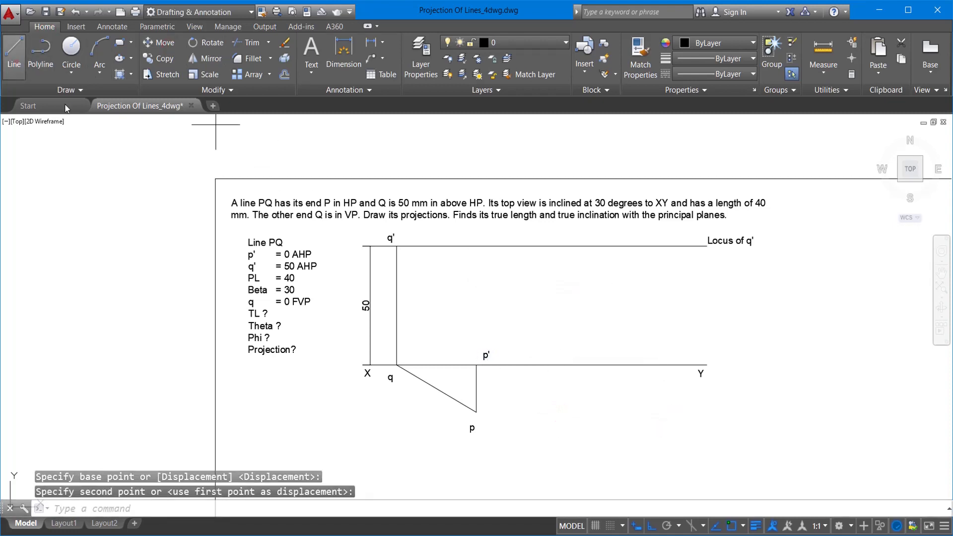
{"action": "left_click", "coordinate": [14, 52]}
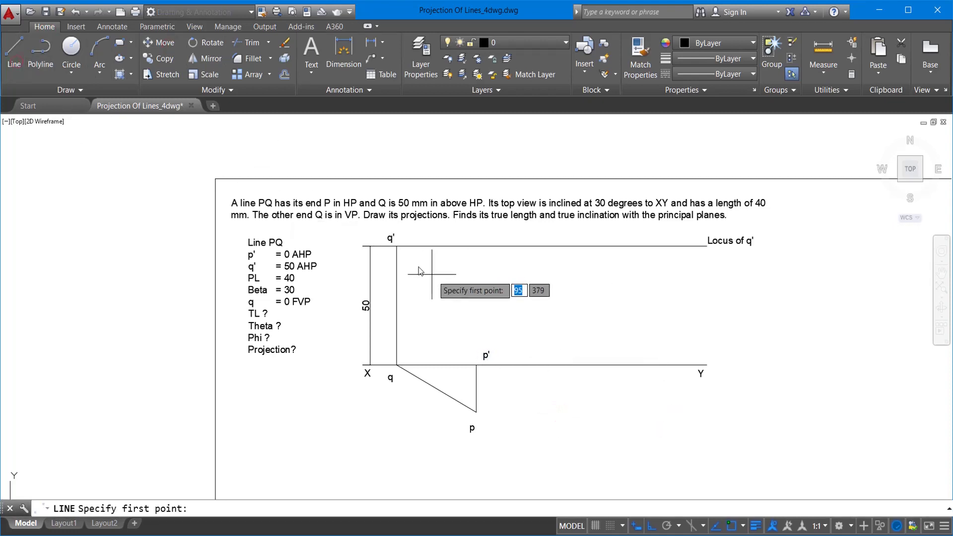
Draw the front view line from q' to p'
{"action": "left_click", "coordinate": [396, 246]}
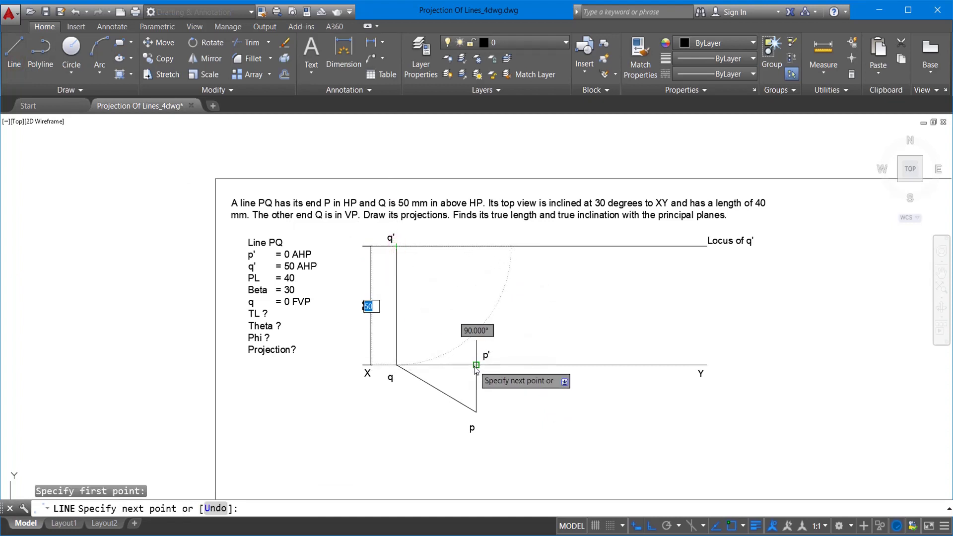
{"action": "left_click", "coordinate": [476, 365]}
{"action": "key", "text": "Escape"}
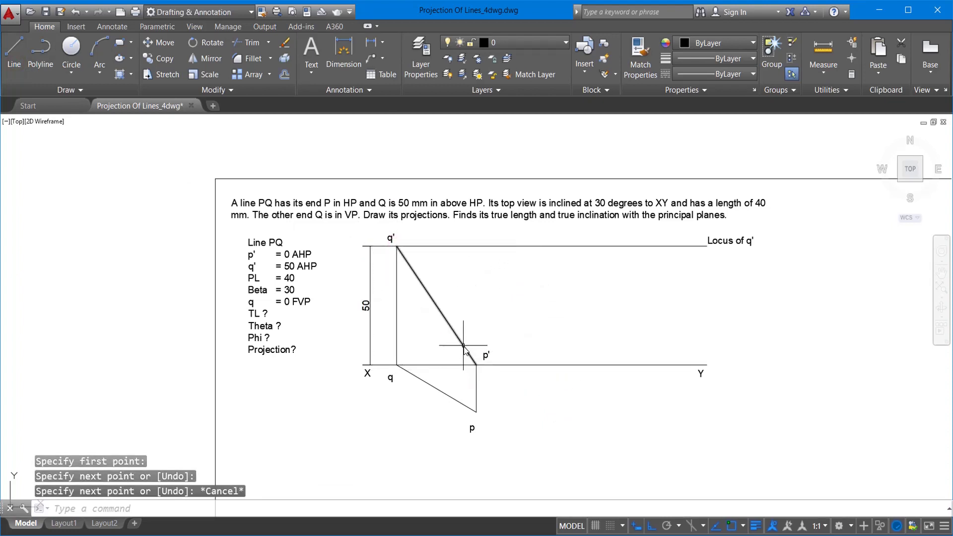
Give both lines q'p' and qp a 0.30 mm lineweight
{"action": "left_click", "coordinate": [467, 352]}
{"action": "left_click", "coordinate": [443, 393]}
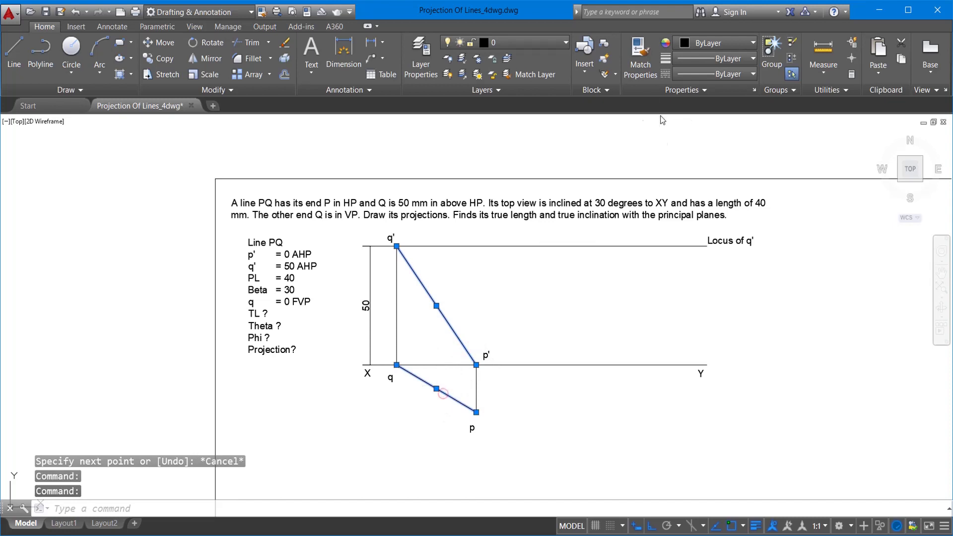
{"action": "left_click", "coordinate": [690, 60]}
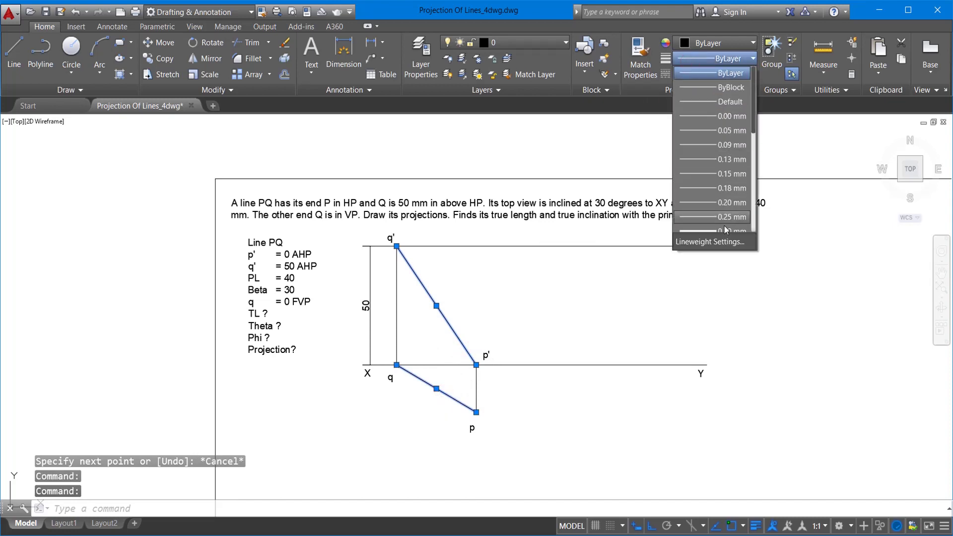
{"action": "left_click", "coordinate": [712, 204]}
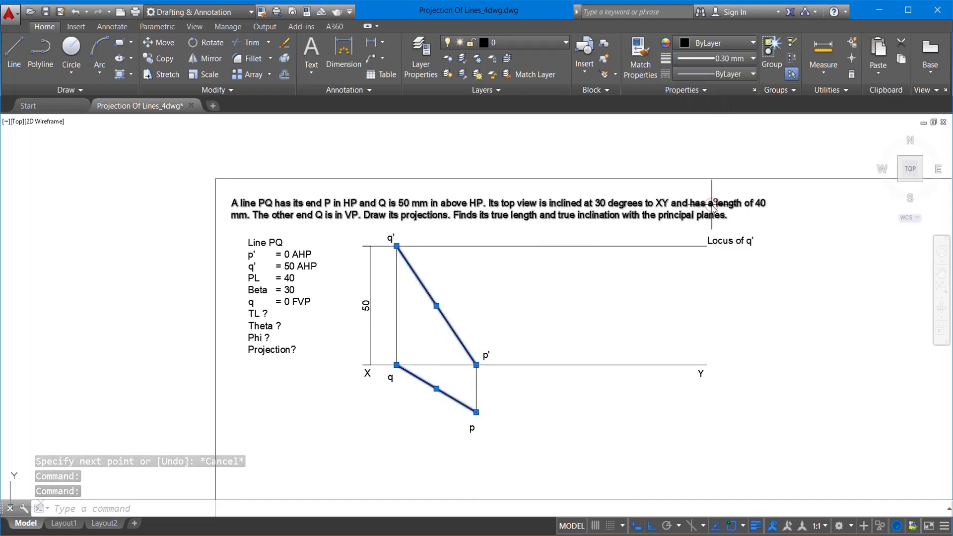
{"action": "key", "text": "Escape"}
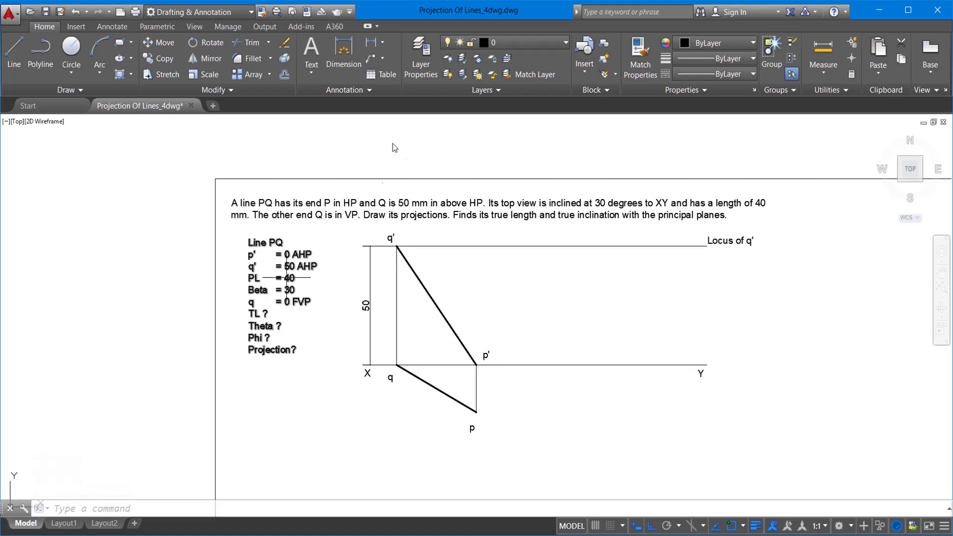
Add a 30° angular dimension between XY and line qp
{"action": "left_click", "coordinate": [382, 42]}
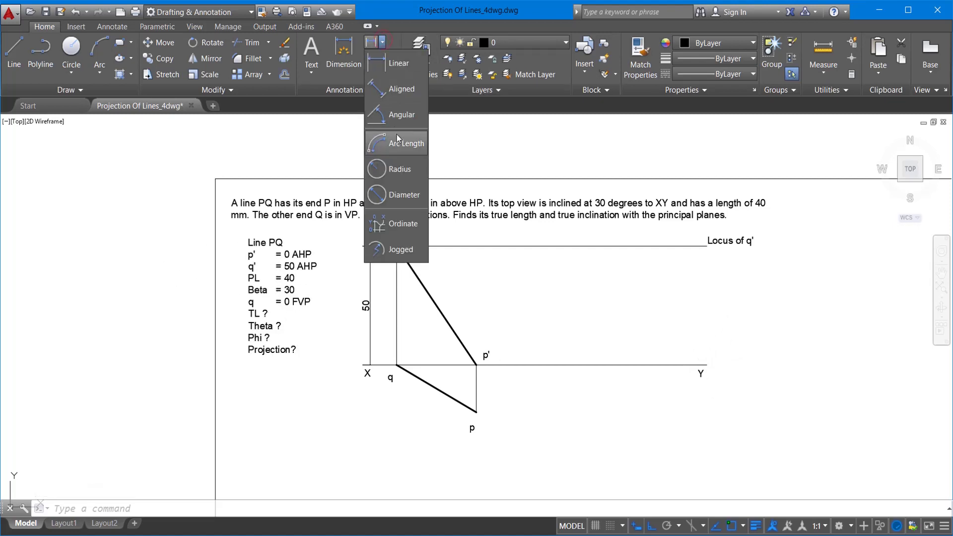
{"action": "left_click", "coordinate": [397, 114]}
{"action": "left_click", "coordinate": [426, 365]}
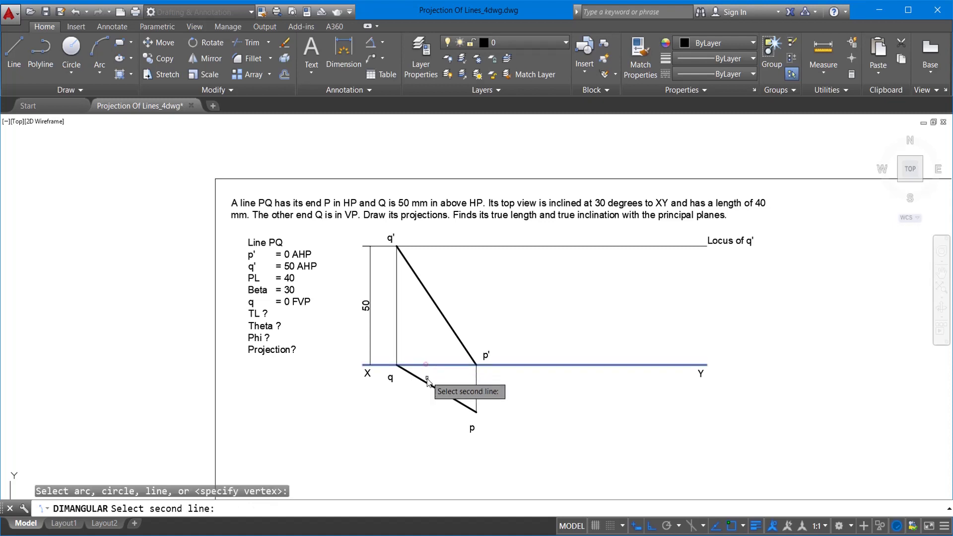
{"action": "left_click", "coordinate": [433, 387]}
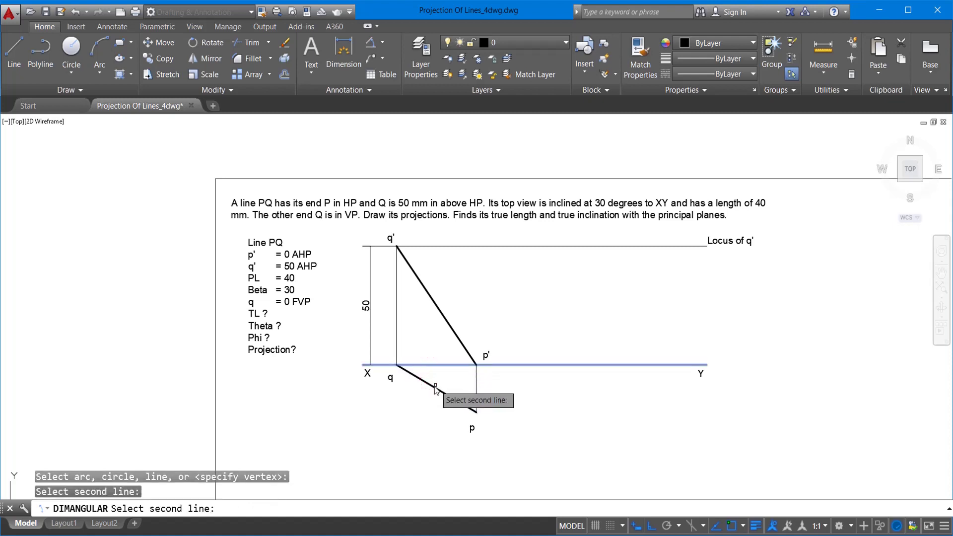
{"action": "left_click", "coordinate": [436, 387]}
{"action": "left_click", "coordinate": [451, 380]}
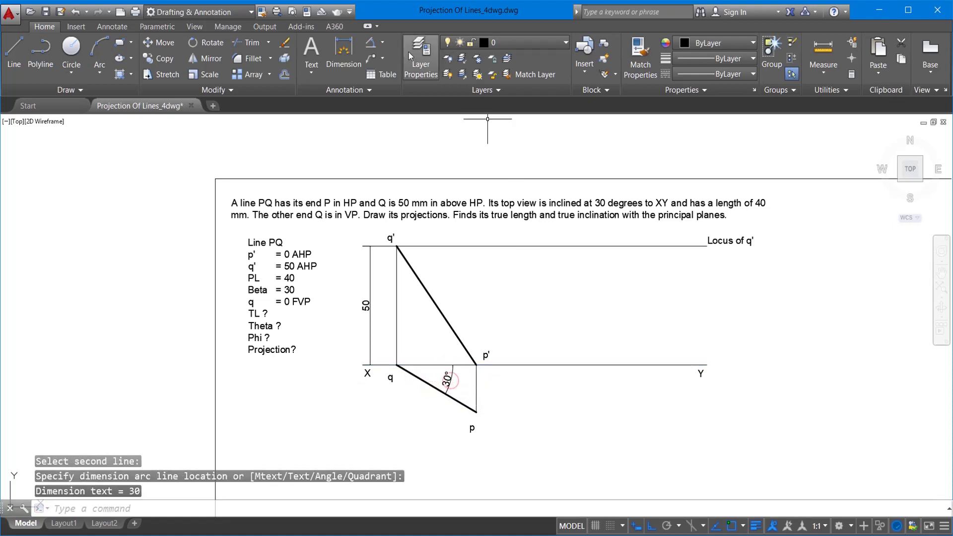
Add an aligned 40 dimension from q to p, placed below qp
{"action": "left_click", "coordinate": [383, 43]}
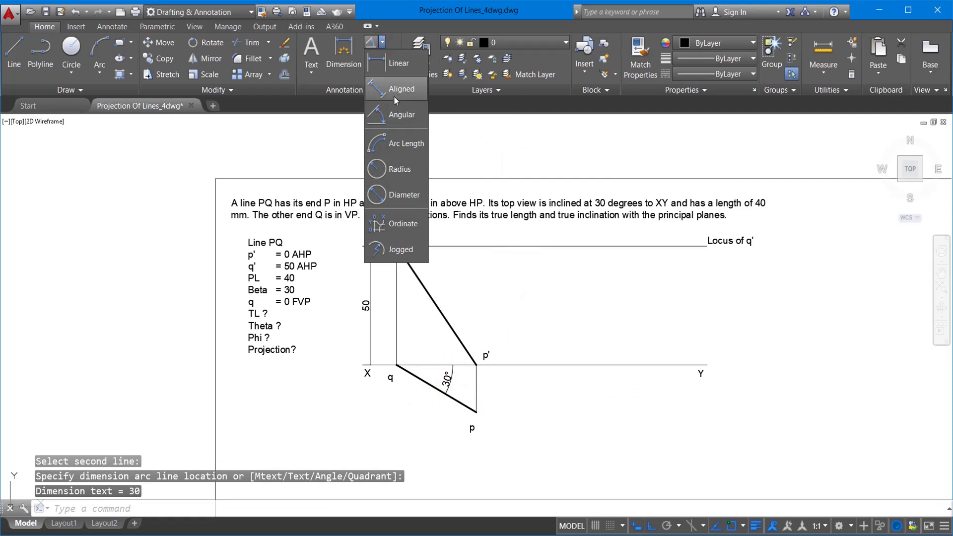
{"action": "left_click", "coordinate": [394, 90]}
{"action": "left_click", "coordinate": [400, 367]}
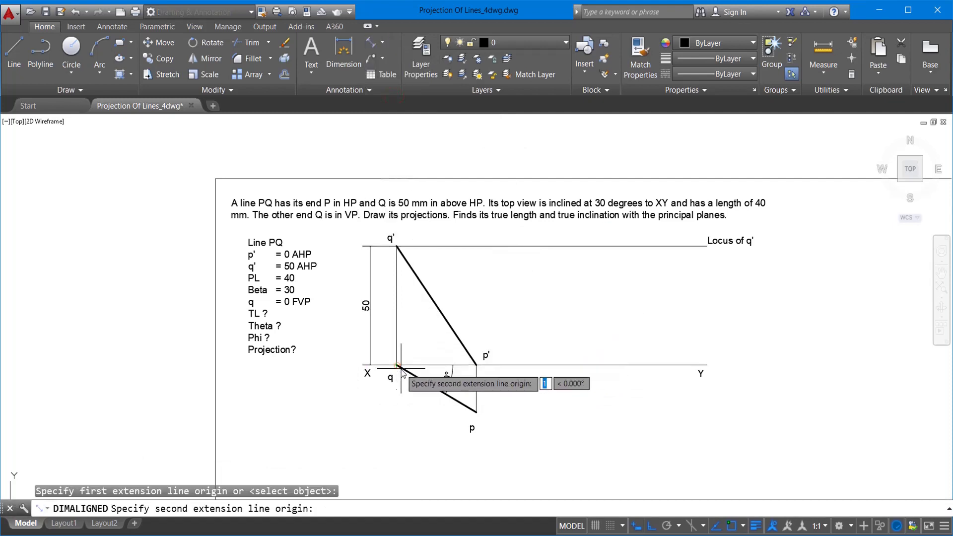
{"action": "left_click", "coordinate": [476, 412]}
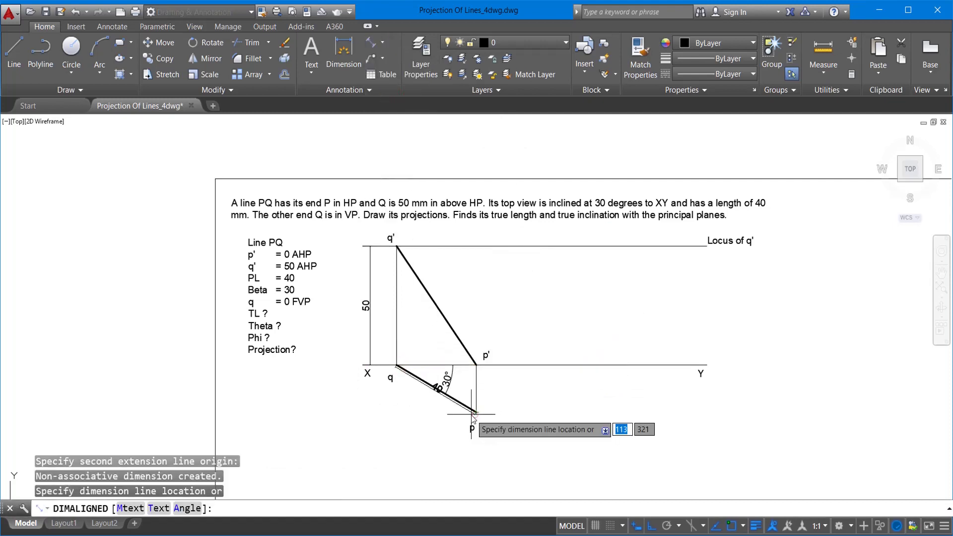
{"action": "left_click", "coordinate": [435, 439]}
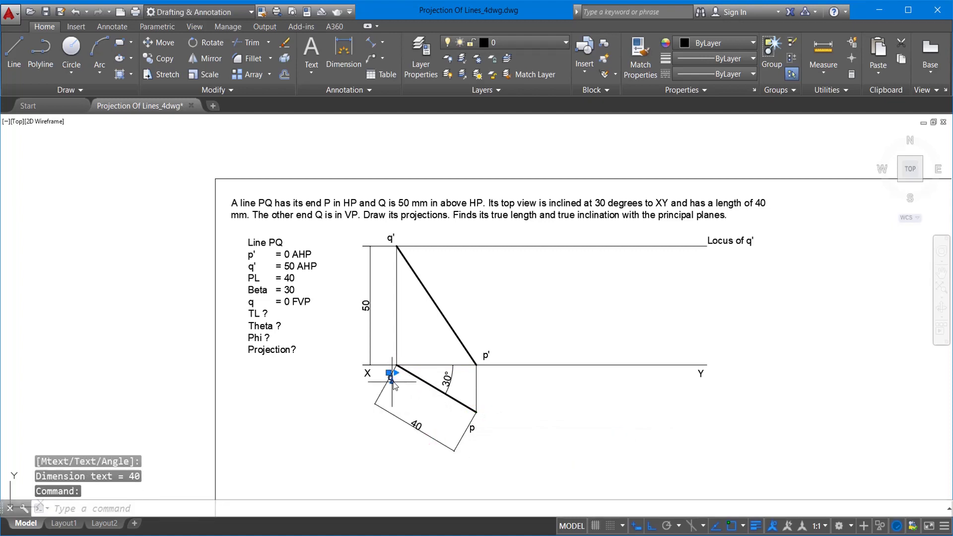
{"action": "left_click", "coordinate": [160, 43]}
Nudge the q label slightly right so it clears the projector
{"action": "left_click", "coordinate": [65, 254]}
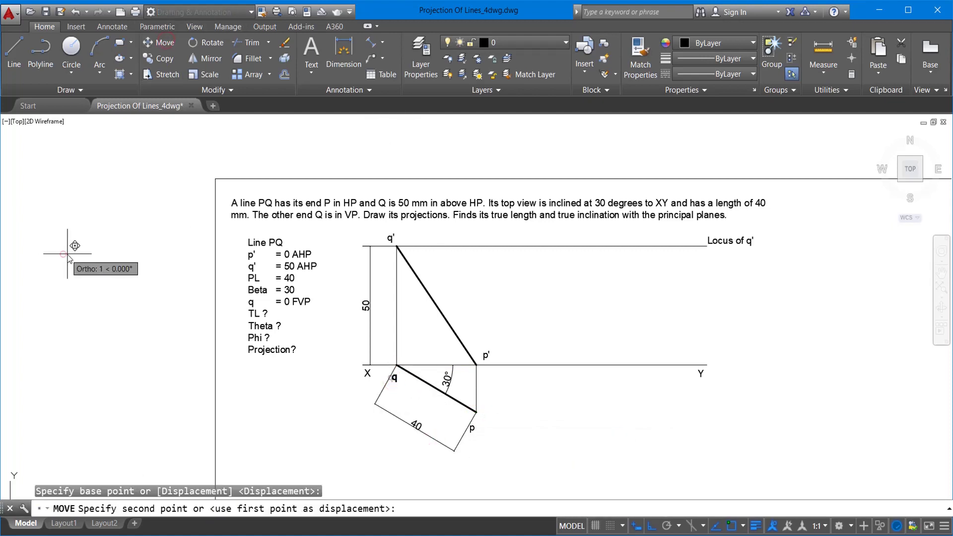
{"action": "left_click", "coordinate": [70, 254]}
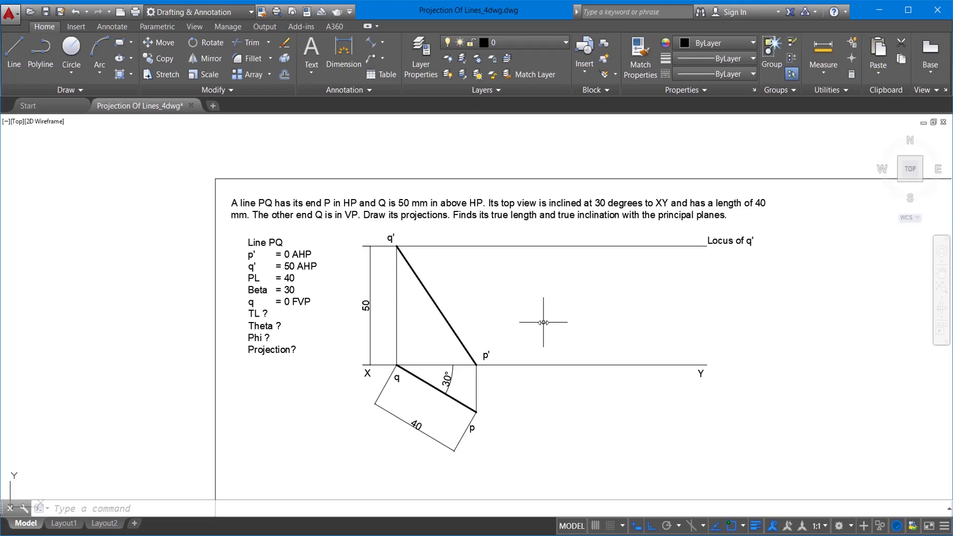
Offset XY through point p to create the lower locus line
{"action": "left_click", "coordinate": [290, 78]}
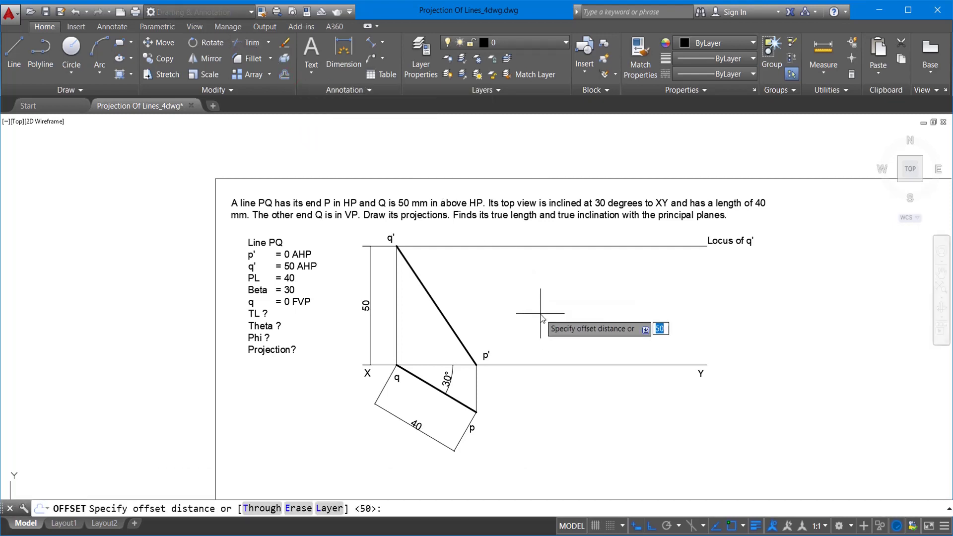
{"action": "type", "text": "t"}
{"action": "key", "text": "Return"}
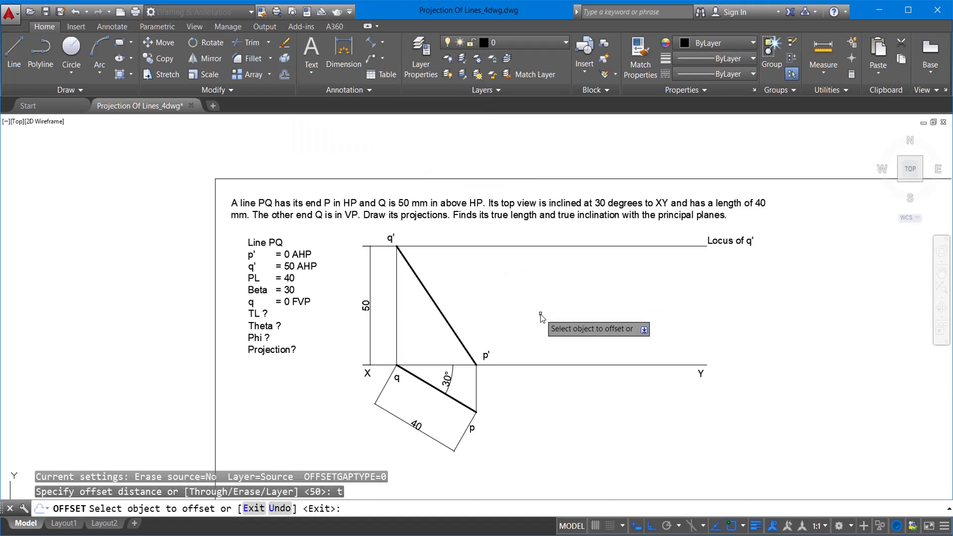
{"action": "left_click", "coordinate": [499, 366]}
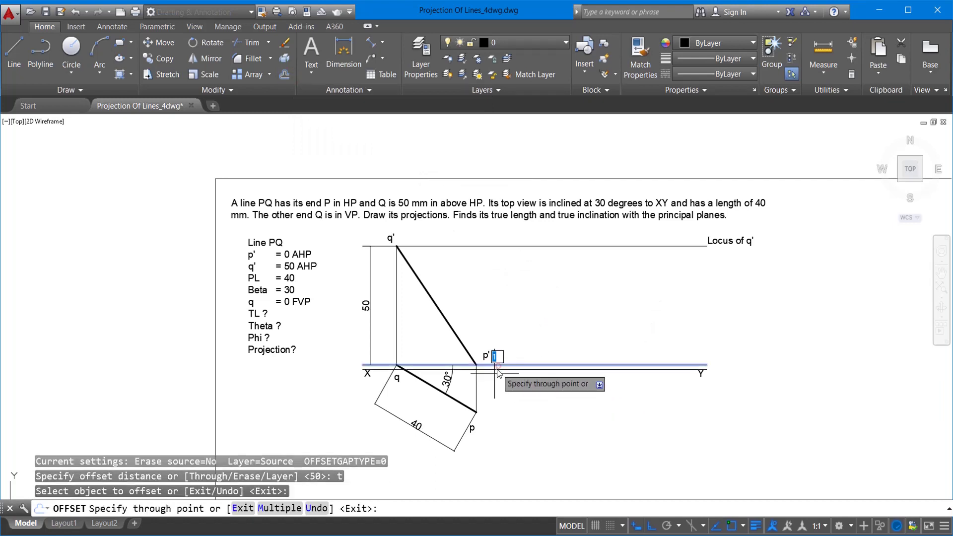
{"action": "left_click", "coordinate": [479, 412]}
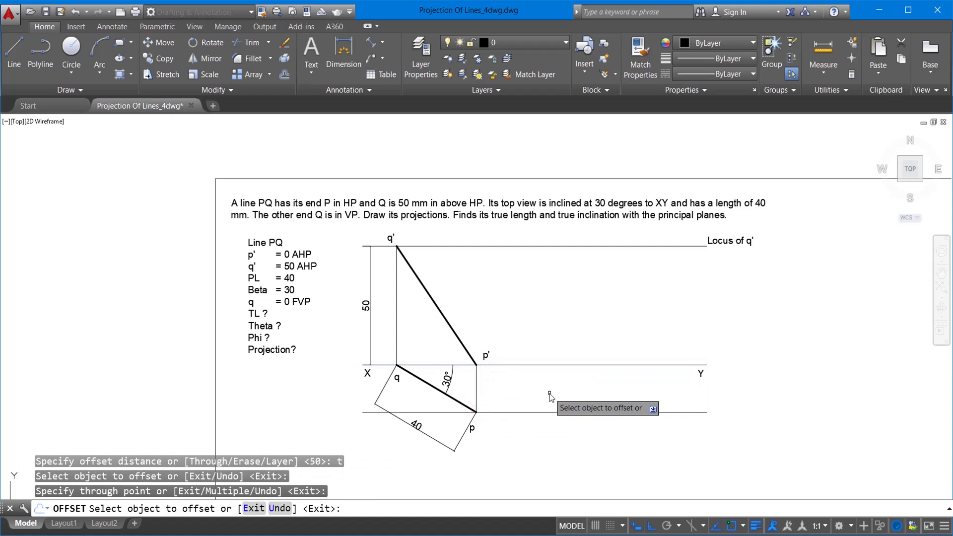
{"action": "key", "text": "Escape"}
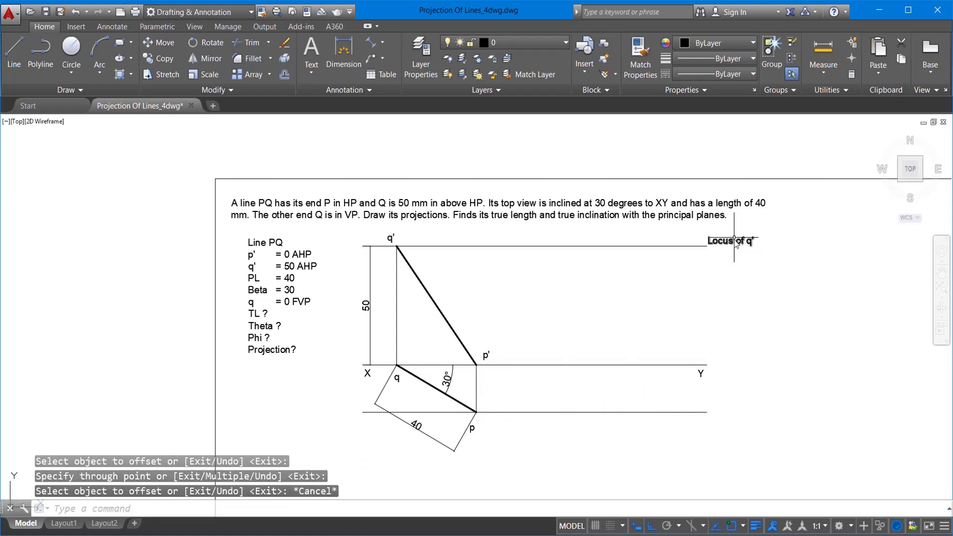
Copy the 'Locus of q'' label to the new line and edit it to 'Locus of p'
{"action": "left_click", "coordinate": [733, 242]}
{"action": "key", "text": "ctrl+c"}
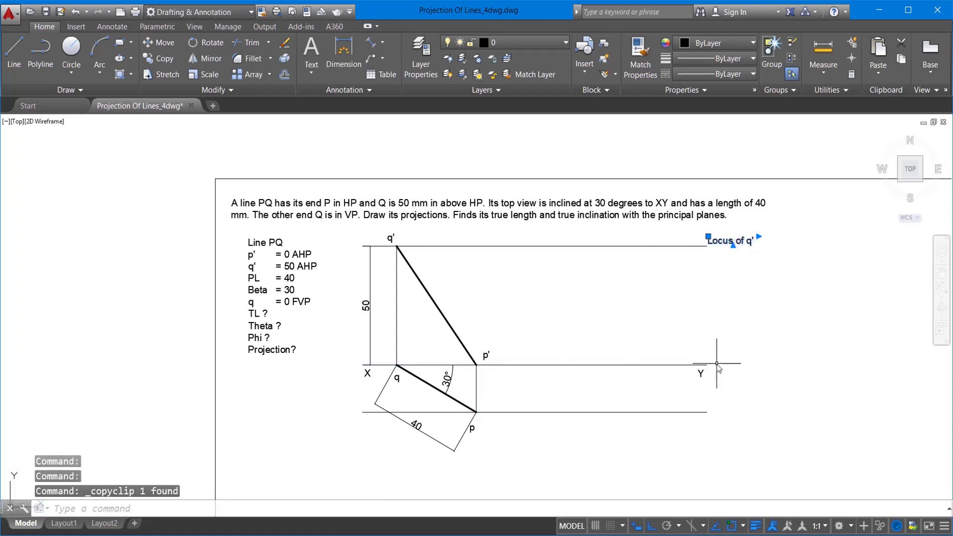
{"action": "key", "text": "ctrl+v"}
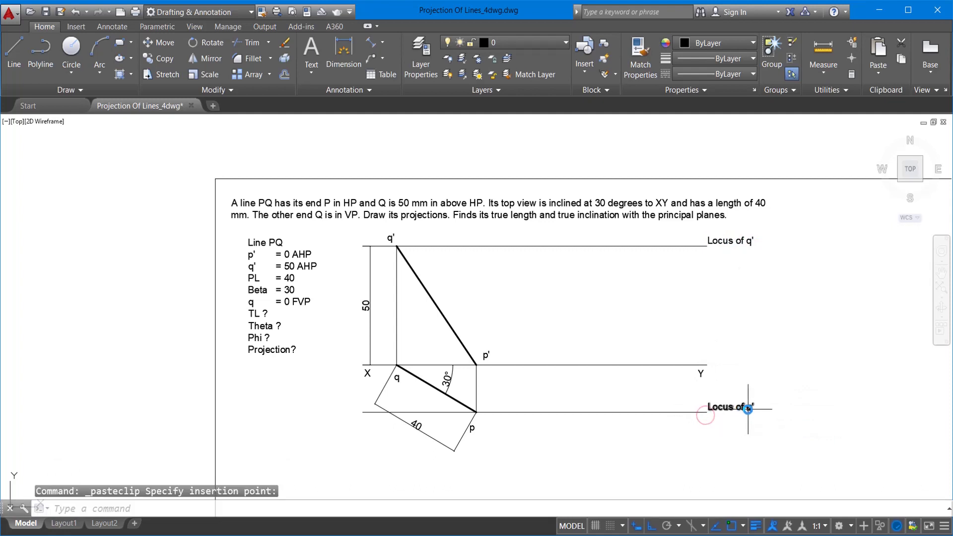
{"action": "left_click", "coordinate": [741, 410]}
{"action": "double_click", "coordinate": [750, 412]}
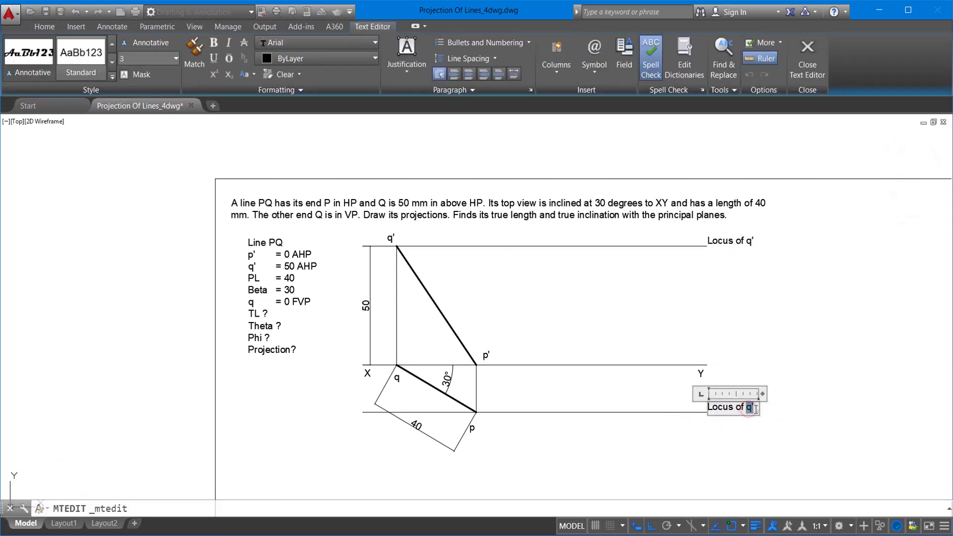
{"action": "type", "text": "p"}
{"action": "left_click", "coordinate": [786, 415]}
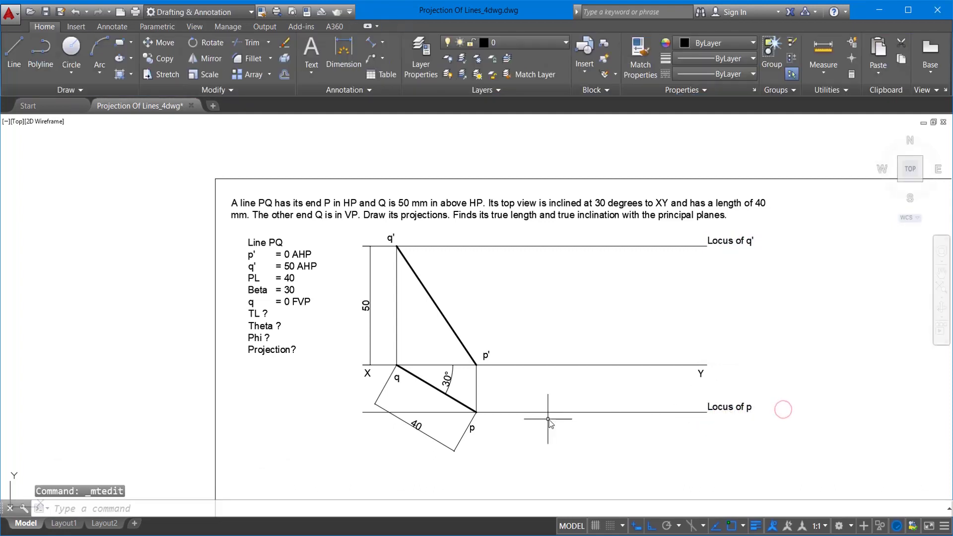
Draw a centre-start-end arc centred at q' from p' to the Locus of q' line
{"action": "left_click", "coordinate": [434, 304]}
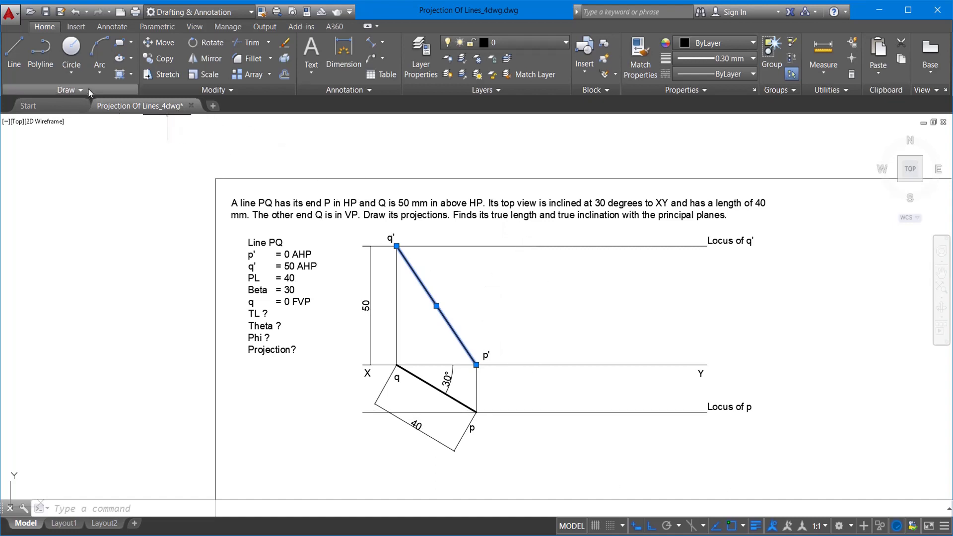
{"action": "left_click", "coordinate": [101, 71]}
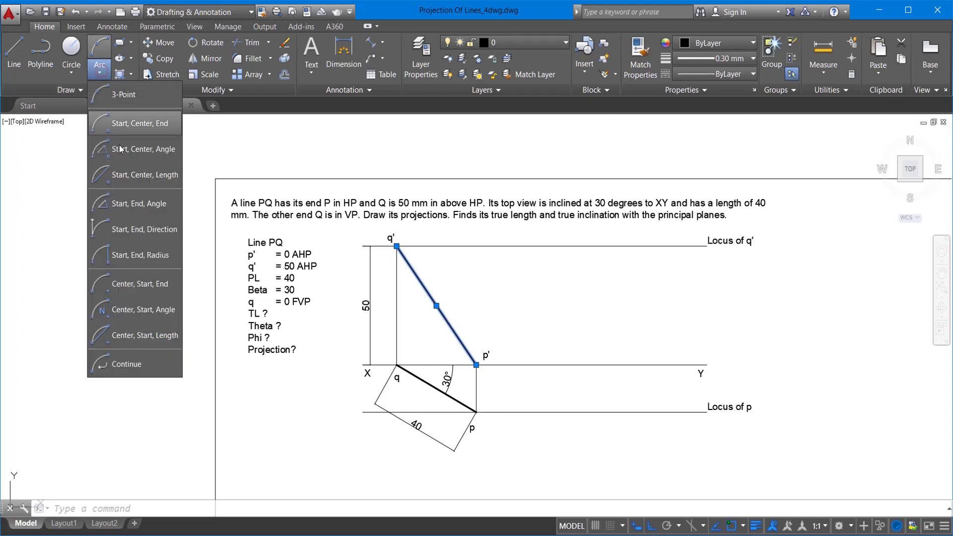
{"action": "left_click", "coordinate": [133, 285]}
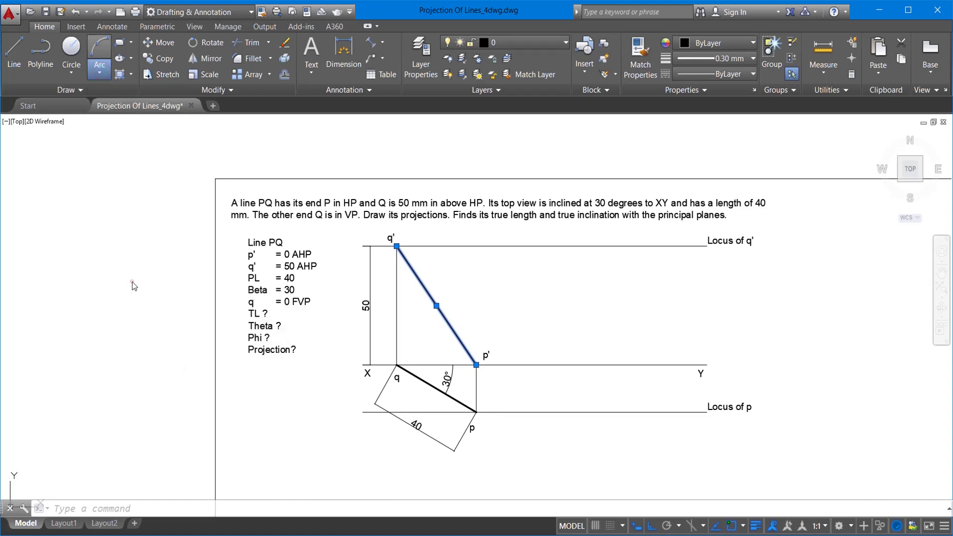
{"action": "left_click", "coordinate": [396, 247]}
{"action": "left_click", "coordinate": [476, 365]}
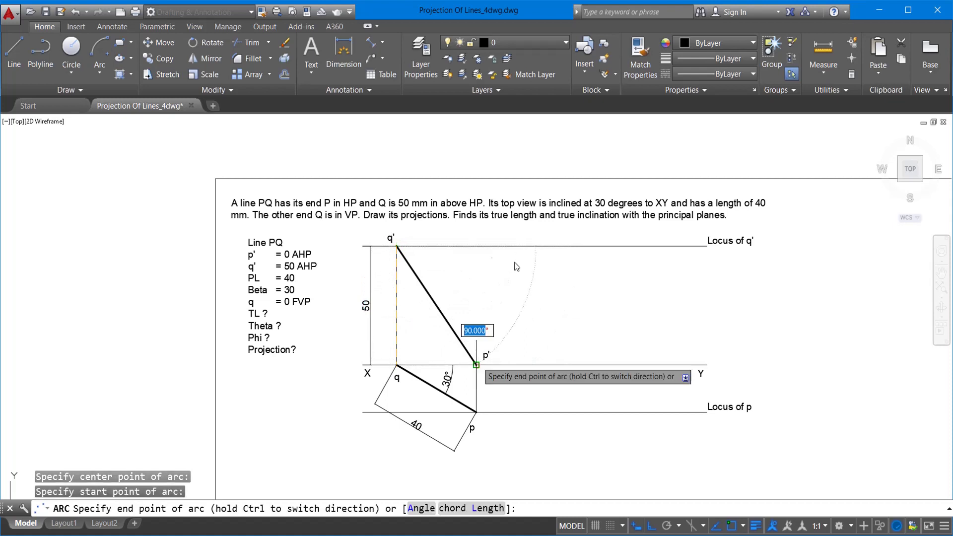
{"action": "left_click", "coordinate": [527, 253]}
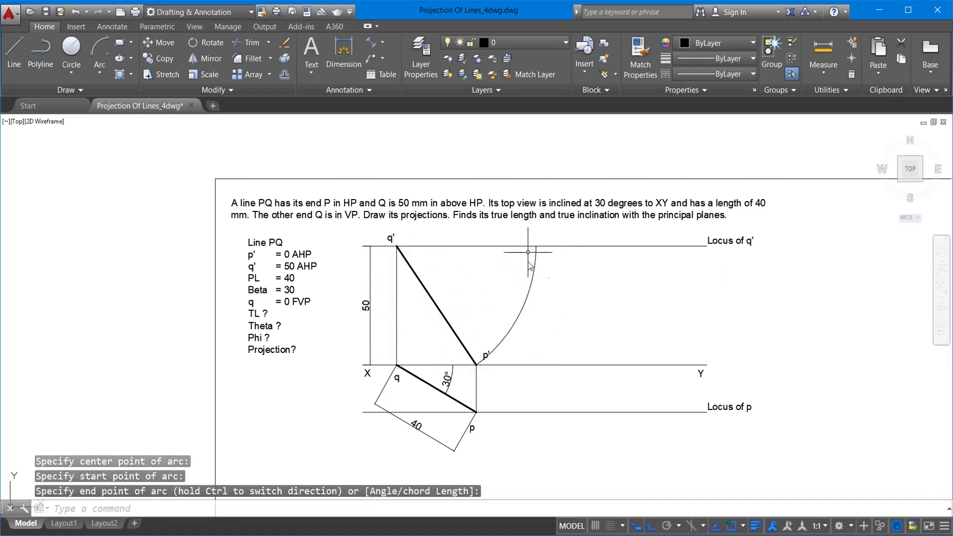
{"action": "key", "text": "Escape"}
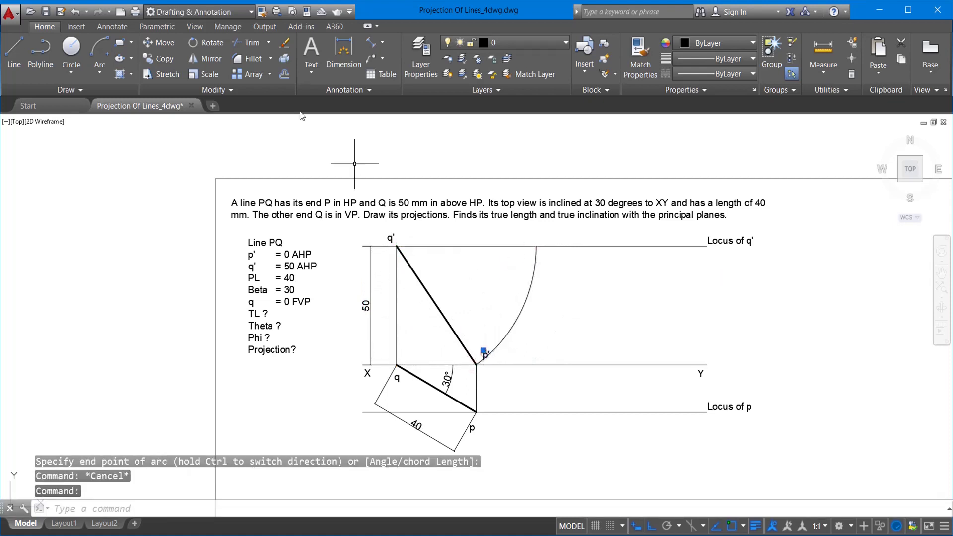
Shift the p' label slightly left
{"action": "left_click", "coordinate": [164, 43]}
{"action": "left_click", "coordinate": [557, 475]}
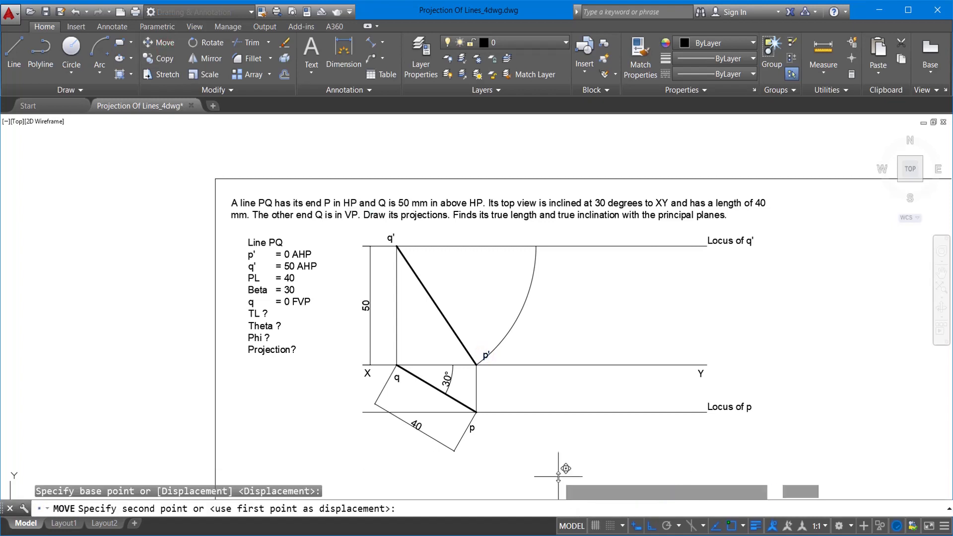
{"action": "left_click", "coordinate": [552, 475]}
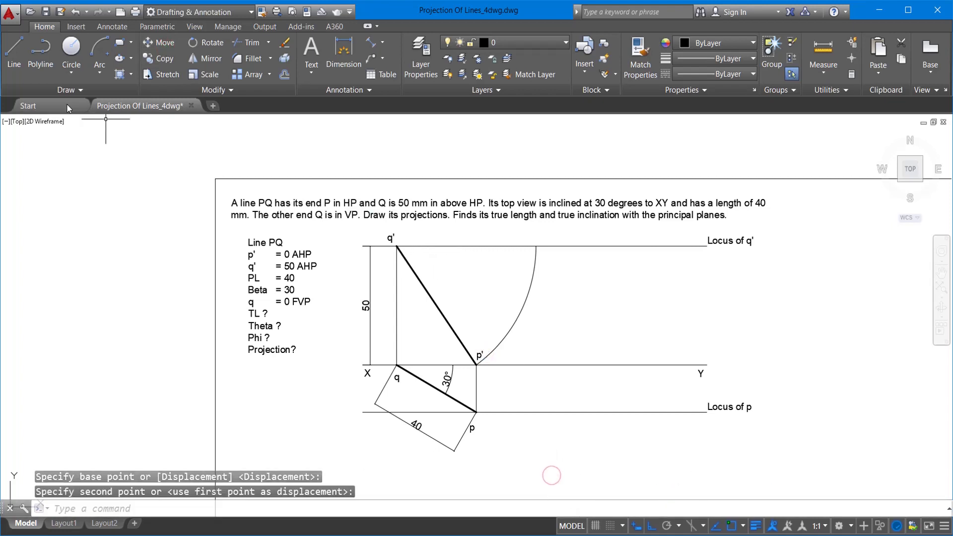
Draw a line along the Locus of q' from q' to the arc's end
{"action": "left_click", "coordinate": [14, 50]}
{"action": "left_click", "coordinate": [397, 246]}
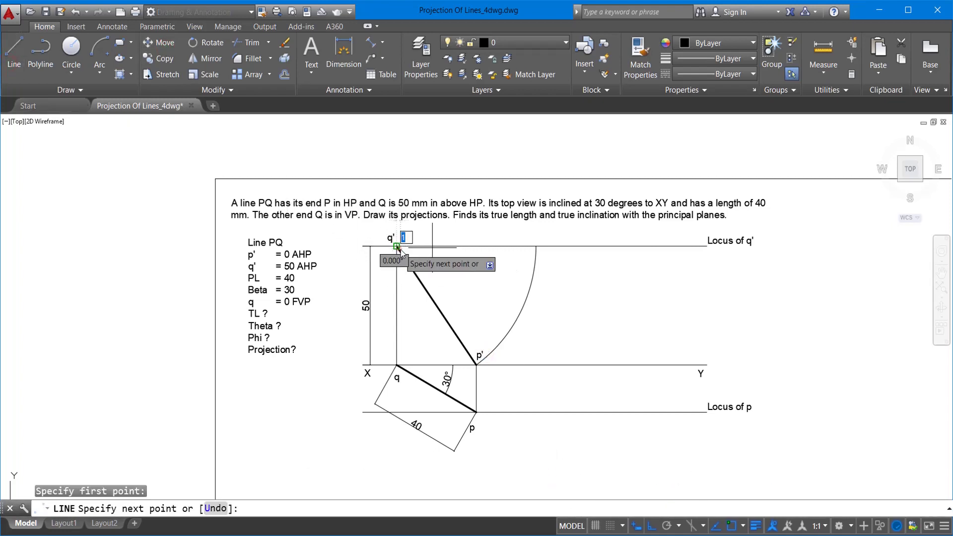
{"action": "left_click", "coordinate": [523, 247]}
{"action": "key", "text": "Escape"}
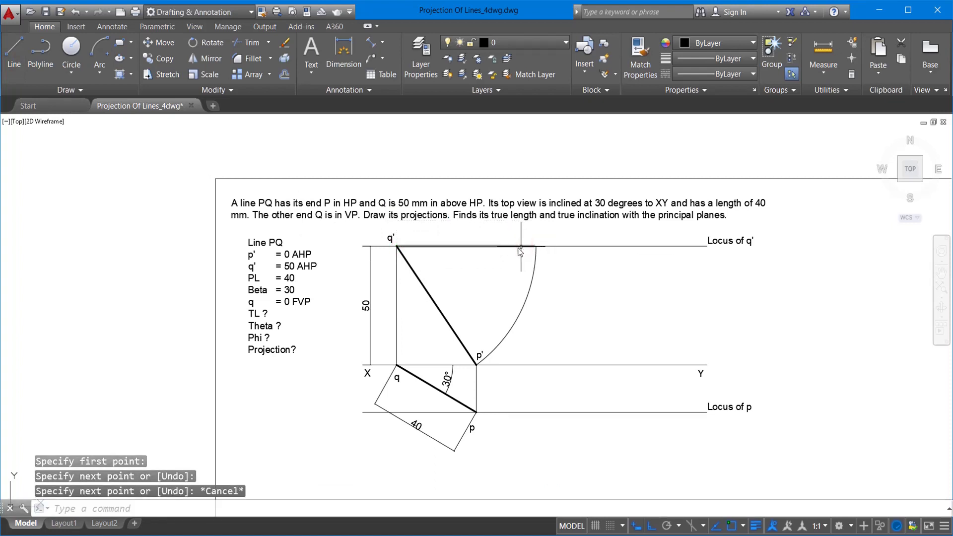
Make the new line red with a 0.30 mm lineweight
{"action": "left_click", "coordinate": [524, 246]}
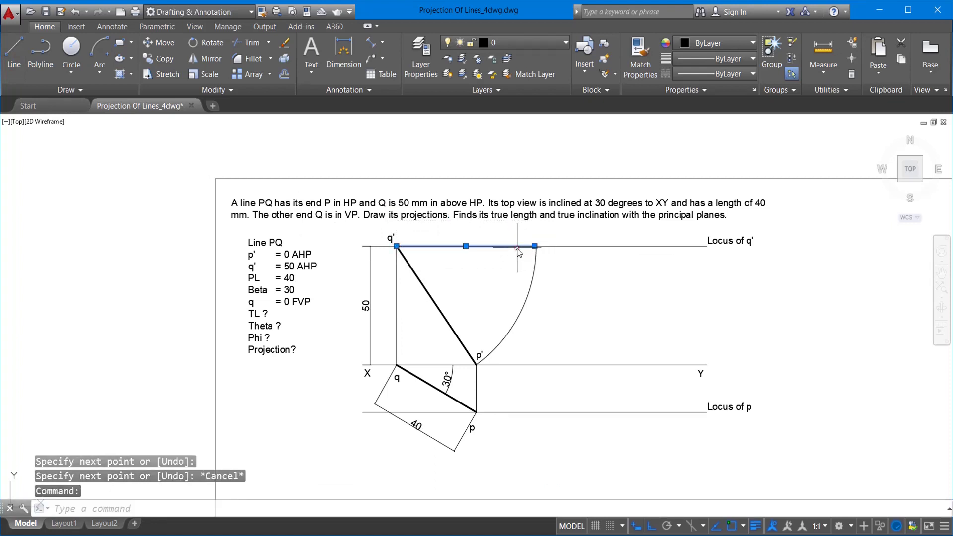
{"action": "left_click", "coordinate": [717, 43]}
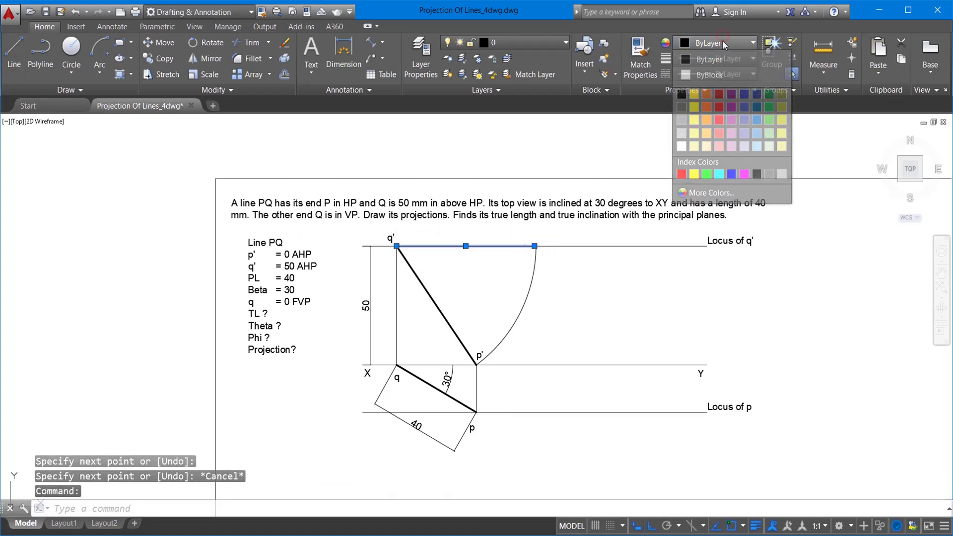
{"action": "left_click", "coordinate": [720, 119]}
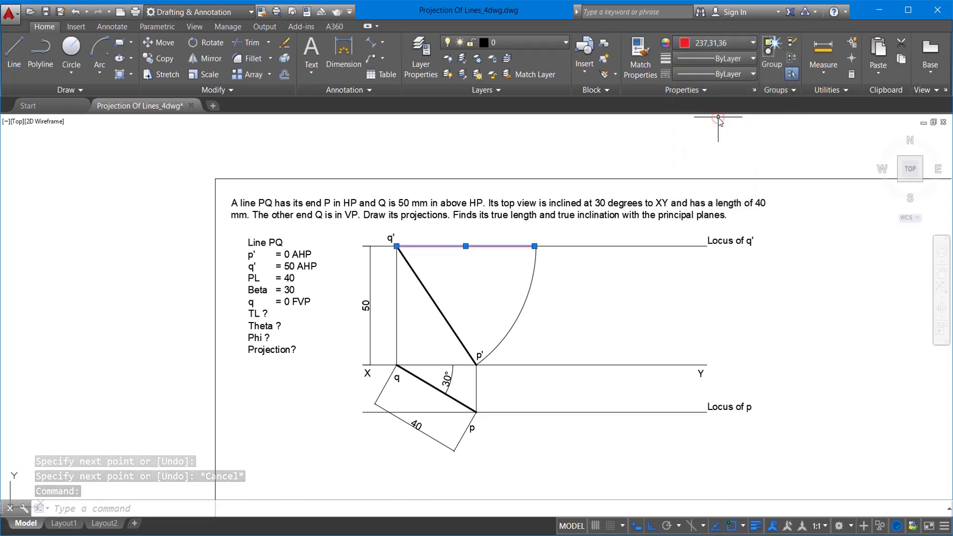
{"action": "left_click", "coordinate": [736, 58]}
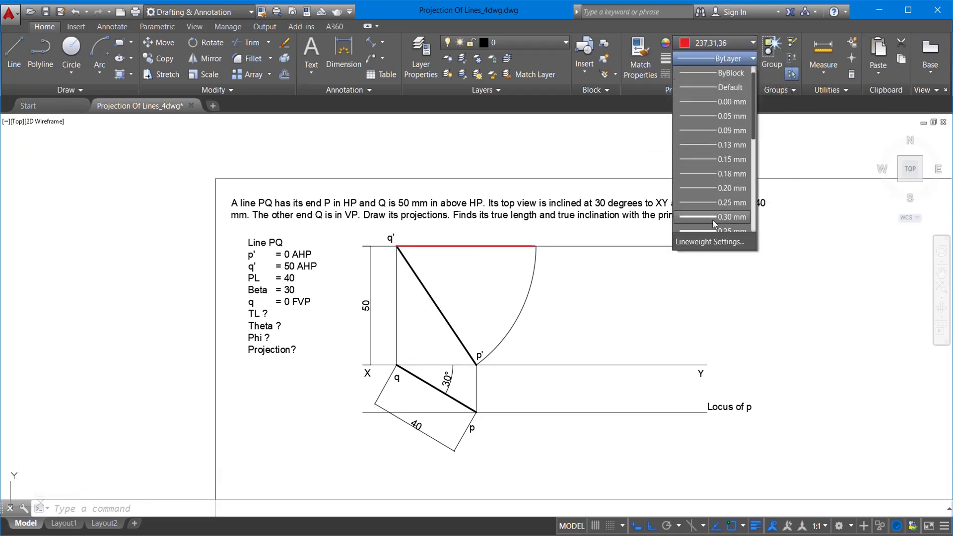
{"action": "left_click", "coordinate": [712, 220]}
{"action": "key", "text": "Escape"}
{"action": "scroll", "coordinate": [521, 244], "scroll_direction": "up", "scroll_amount": 2}
{"action": "scroll", "coordinate": [521, 244], "scroll_direction": "down", "scroll_amount": 2}
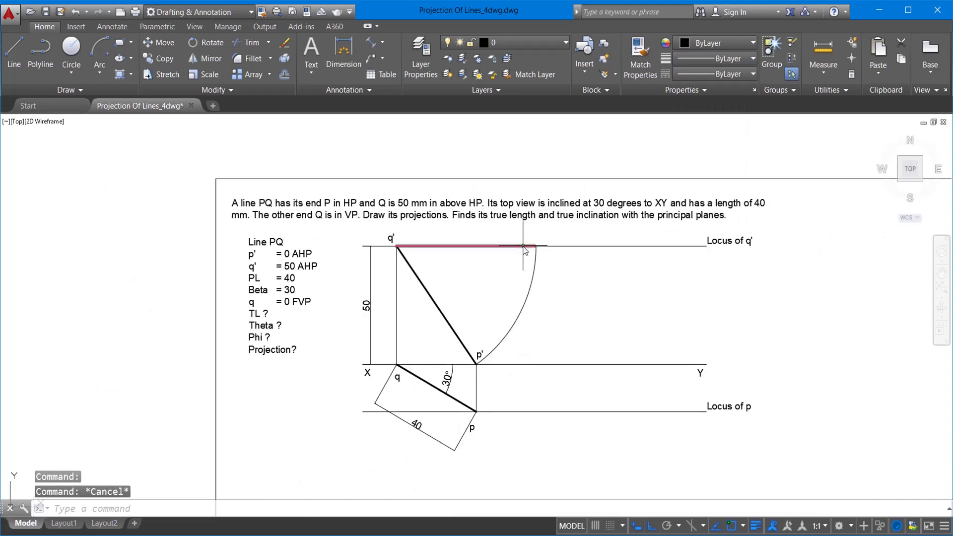
{"action": "left_click", "coordinate": [521, 243]}
{"action": "left_click", "coordinate": [535, 245]}
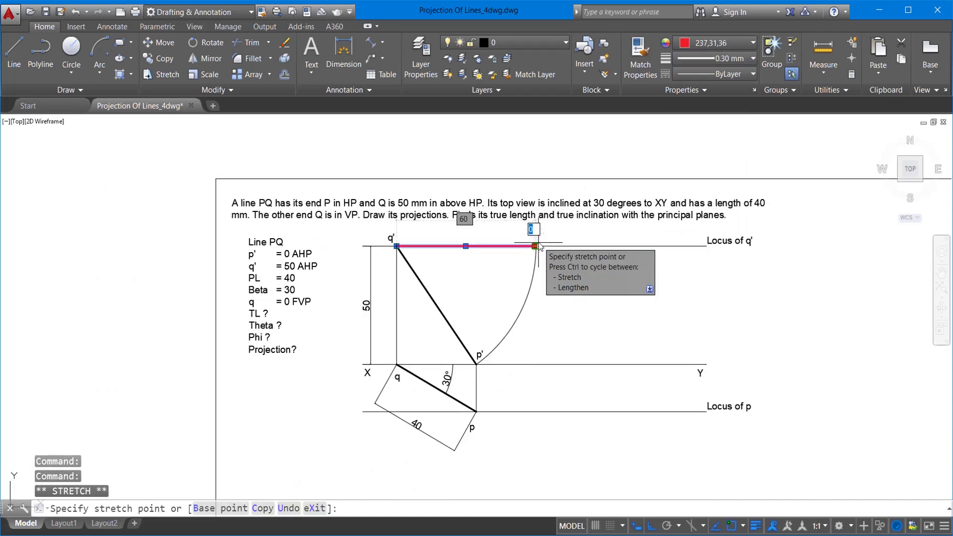
{"action": "key", "text": "Escape"}
{"action": "key", "text": "Escape"}
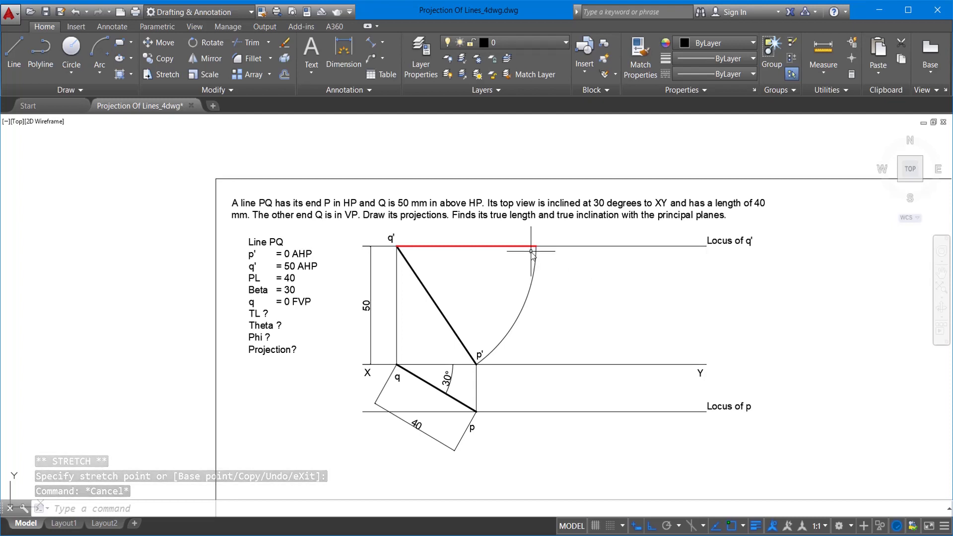
Drop a vertical projector from the red line's right end to the Locus of p
{"action": "left_click", "coordinate": [18, 76]}
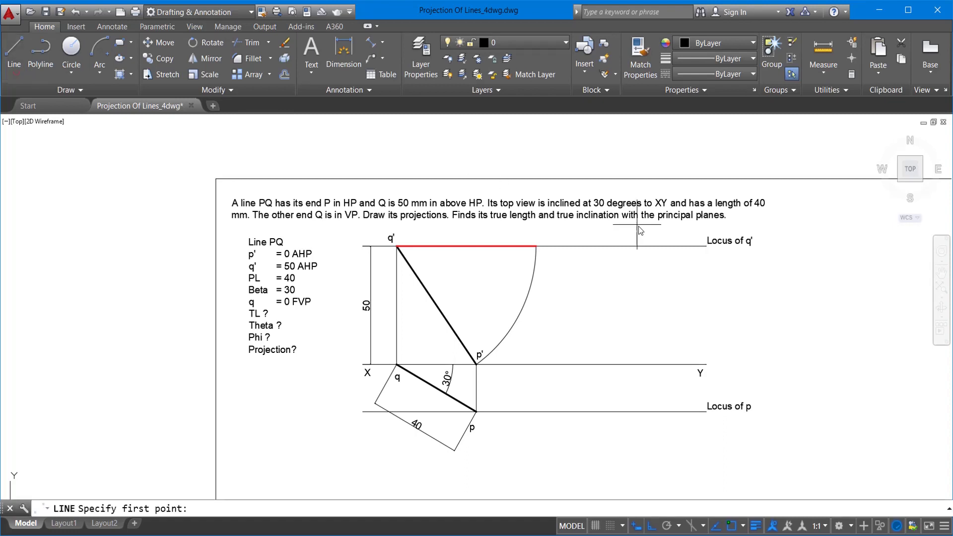
{"action": "left_click", "coordinate": [536, 246]}
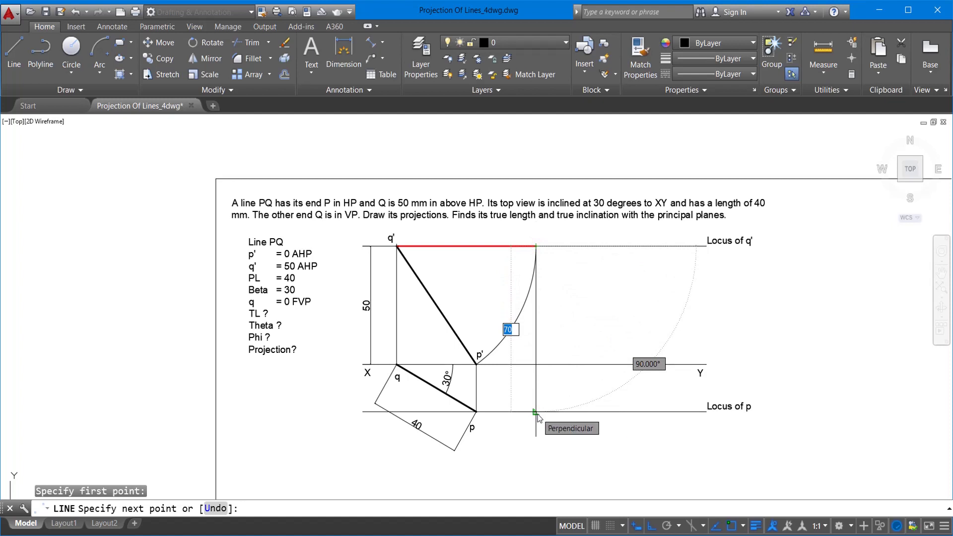
{"action": "left_click", "coordinate": [536, 413]}
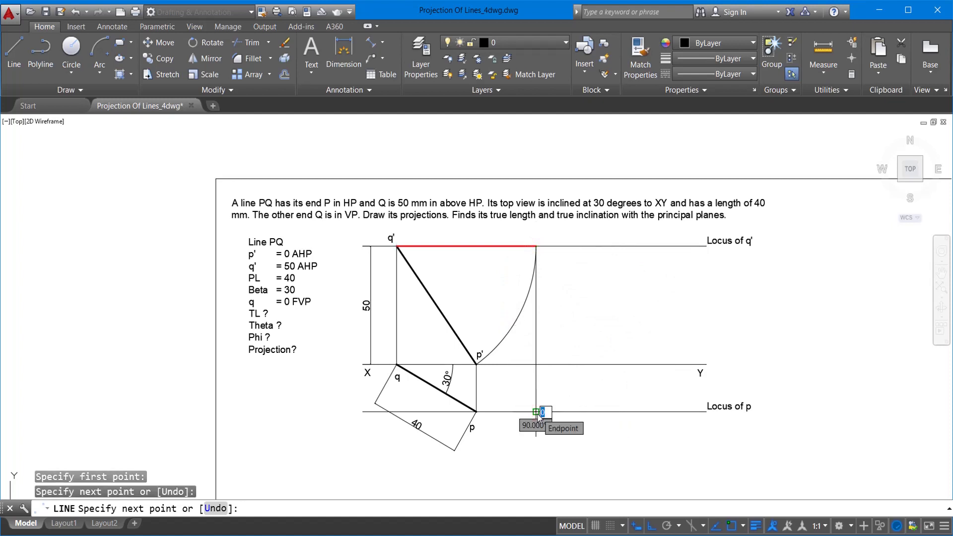
{"action": "key", "text": "Escape"}
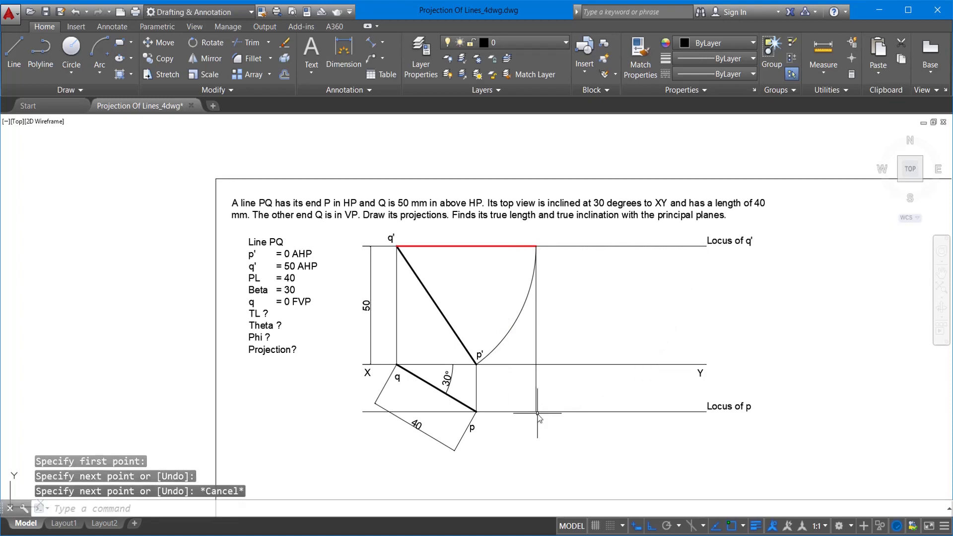
Draw a line from q to the projector's foot on the Locus of p
{"action": "left_click", "coordinate": [14, 52]}
{"action": "left_click", "coordinate": [398, 366]}
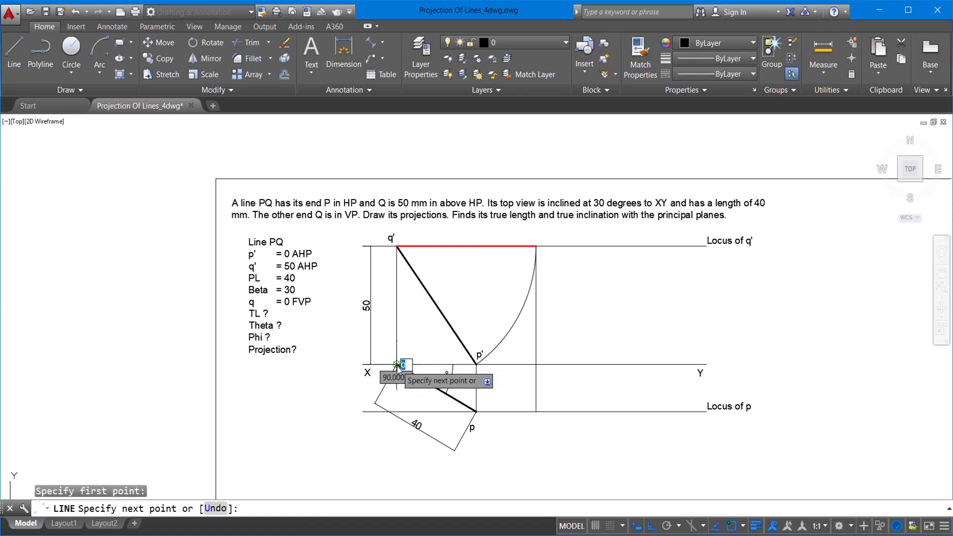
{"action": "left_click", "coordinate": [536, 412]}
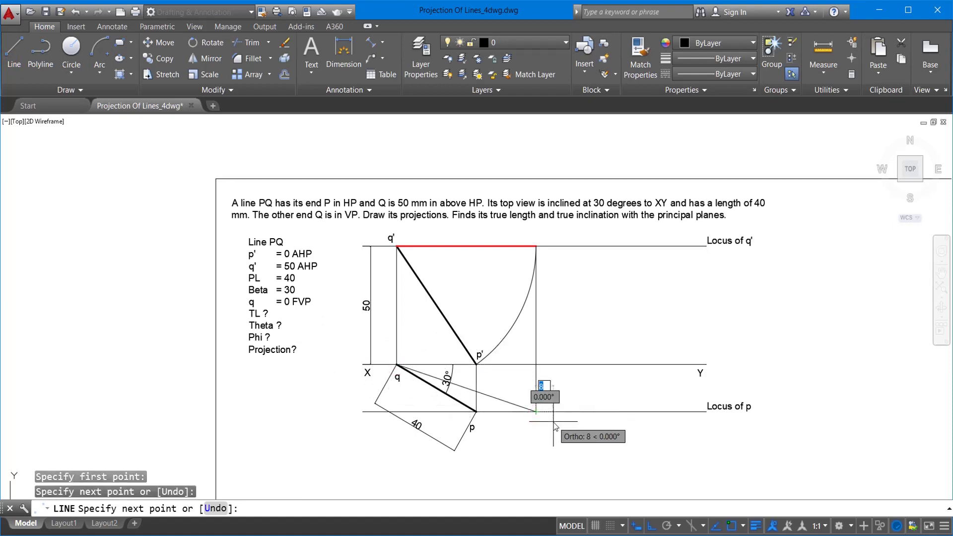
{"action": "key", "text": "Escape"}
{"action": "scroll", "coordinate": [541, 421], "scroll_direction": "up", "scroll_amount": 3}
{"action": "scroll", "coordinate": [519, 405], "scroll_direction": "up", "scroll_amount": 3}
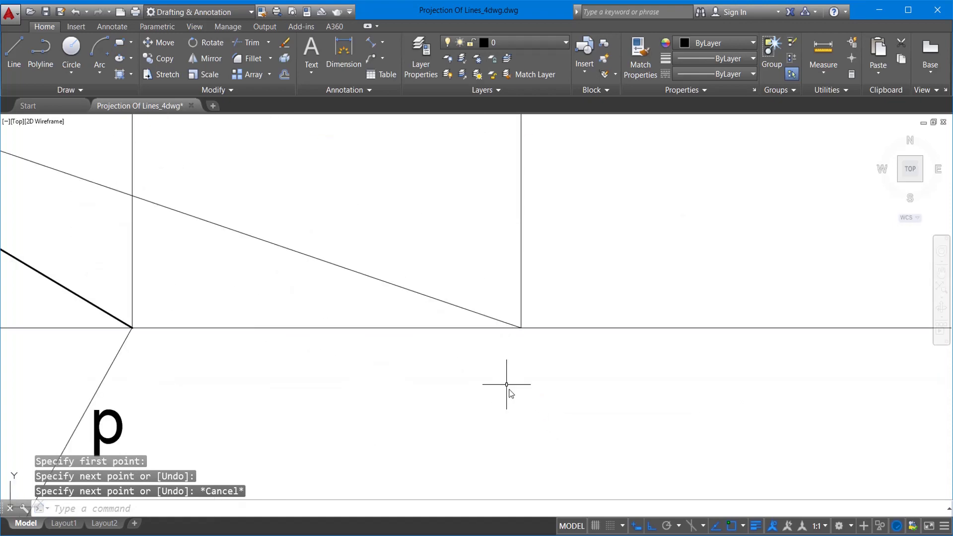
{"action": "scroll", "coordinate": [516, 357], "scroll_direction": "up", "scroll_amount": 3}
{"action": "scroll", "coordinate": [524, 326], "scroll_direction": "down", "scroll_amount": 1}
{"action": "scroll", "coordinate": [526, 325], "scroll_direction": "down", "scroll_amount": 1}
{"action": "scroll", "coordinate": [541, 343], "scroll_direction": "down", "scroll_amount": 3}
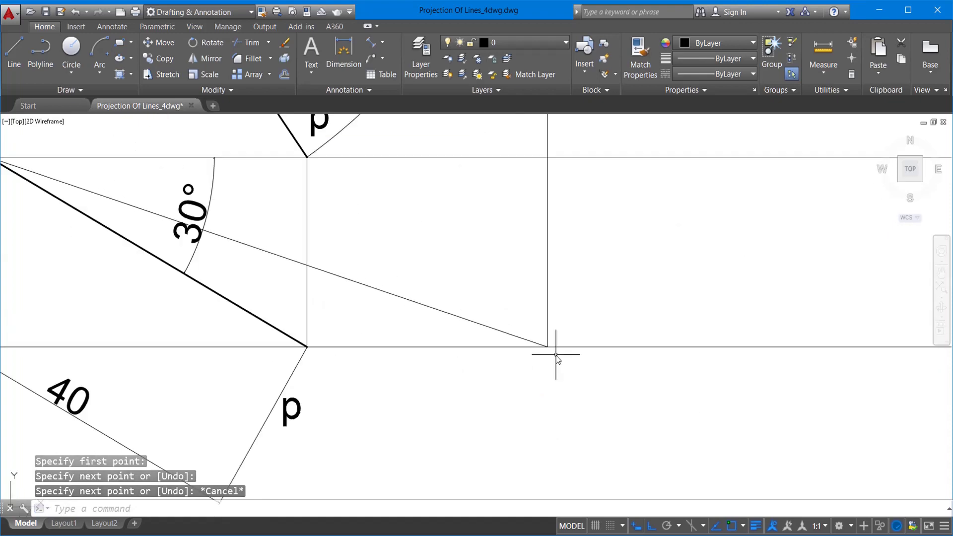
{"action": "scroll", "coordinate": [556, 353], "scroll_direction": "down", "scroll_amount": 3}
{"action": "scroll", "coordinate": [556, 356], "scroll_direction": "up", "scroll_amount": 4}
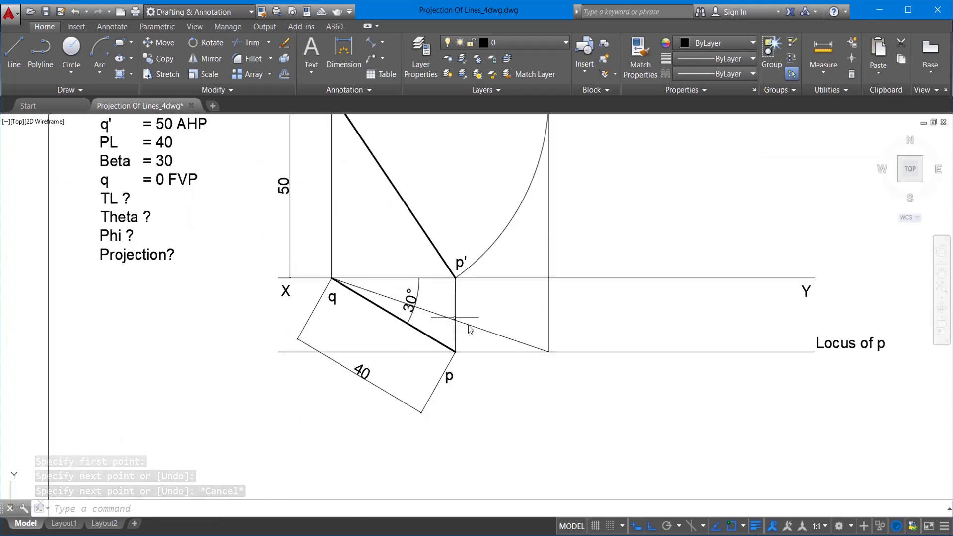
Delete the old 30° angle dimension
{"action": "left_click", "coordinate": [414, 308]}
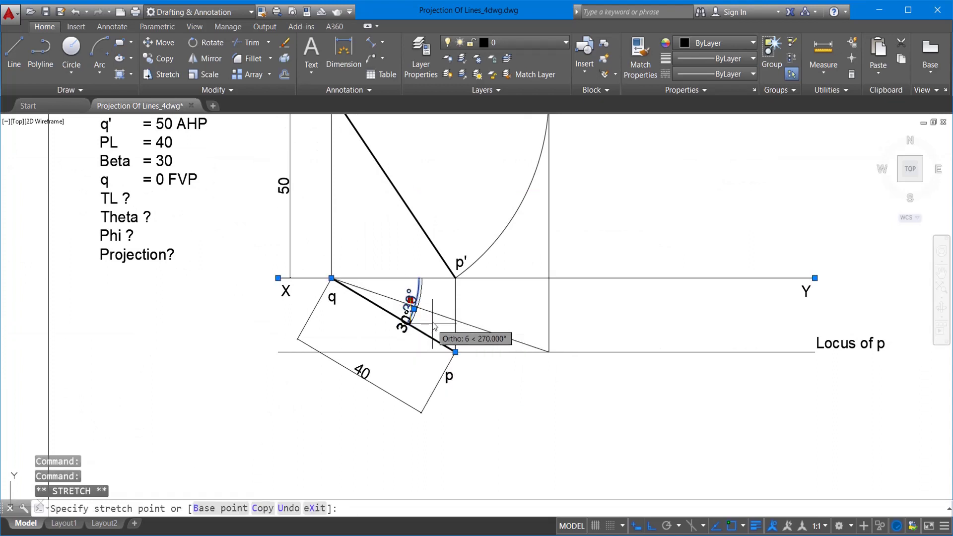
{"action": "right_click", "coordinate": [406, 289]}
{"action": "key", "text": "Escape"}
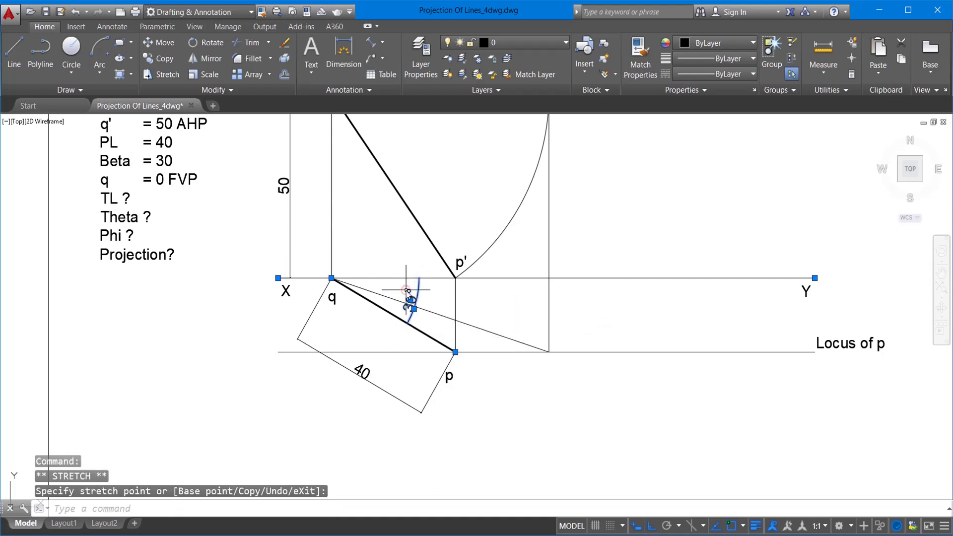
{"action": "key", "text": "Escape"}
{"action": "left_click", "coordinate": [419, 298]}
{"action": "key", "text": "Delete"}
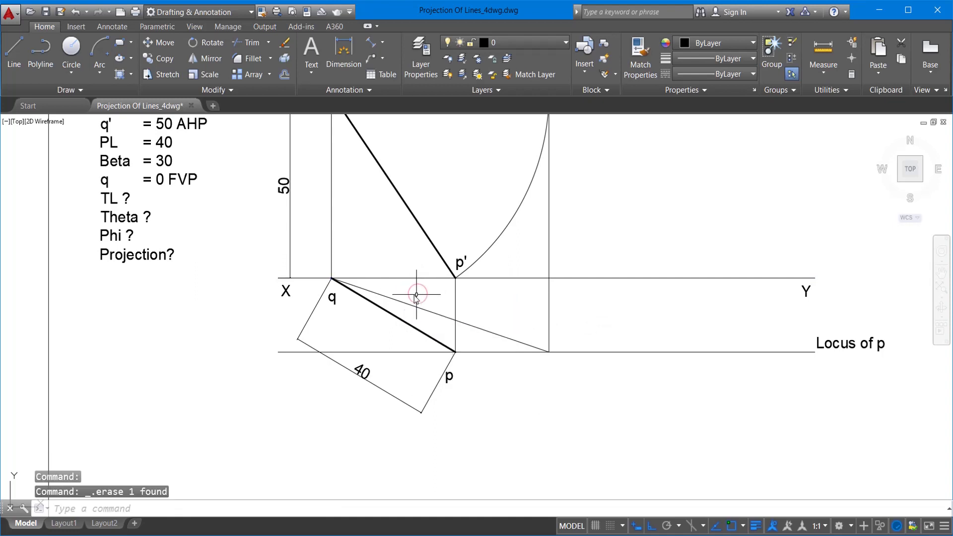
Re-dimension the 30° angle between qp and XY near q
{"action": "left_click", "coordinate": [382, 42]}
{"action": "left_click", "coordinate": [427, 98]}
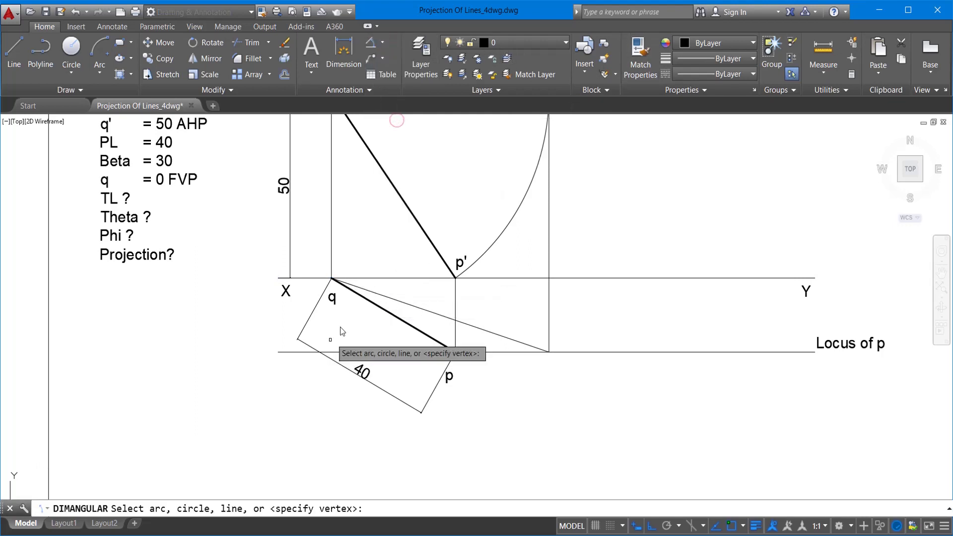
{"action": "left_click", "coordinate": [358, 295]}
{"action": "left_click", "coordinate": [355, 280]}
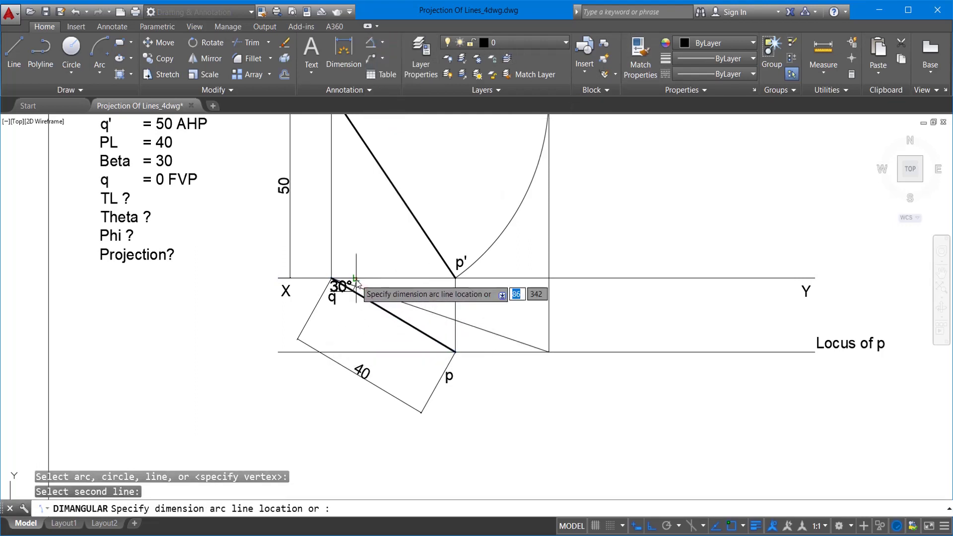
{"action": "left_click", "coordinate": [383, 288]}
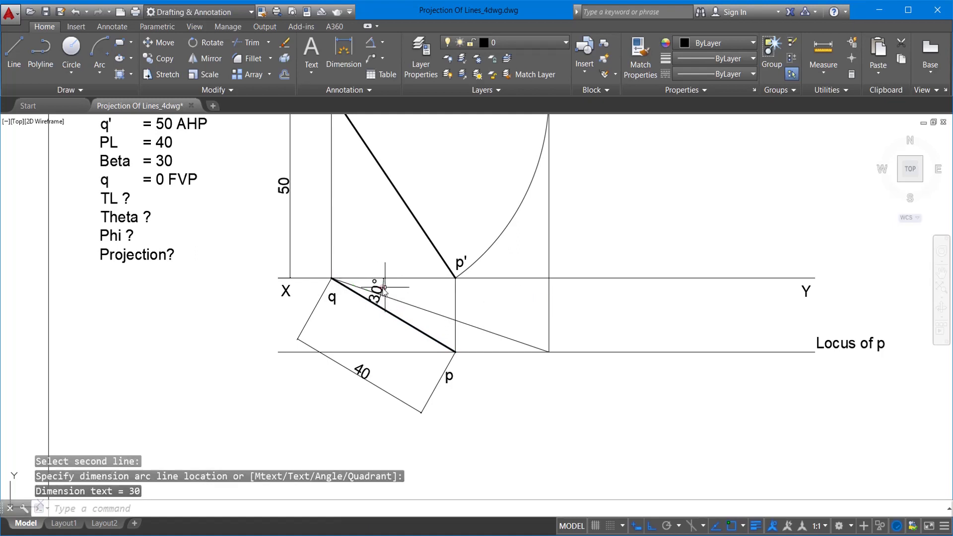
{"action": "scroll", "coordinate": [332, 300], "scroll_direction": "down", "scroll_amount": 2}
{"action": "scroll", "coordinate": [399, 277], "scroll_direction": "up", "scroll_amount": 2}
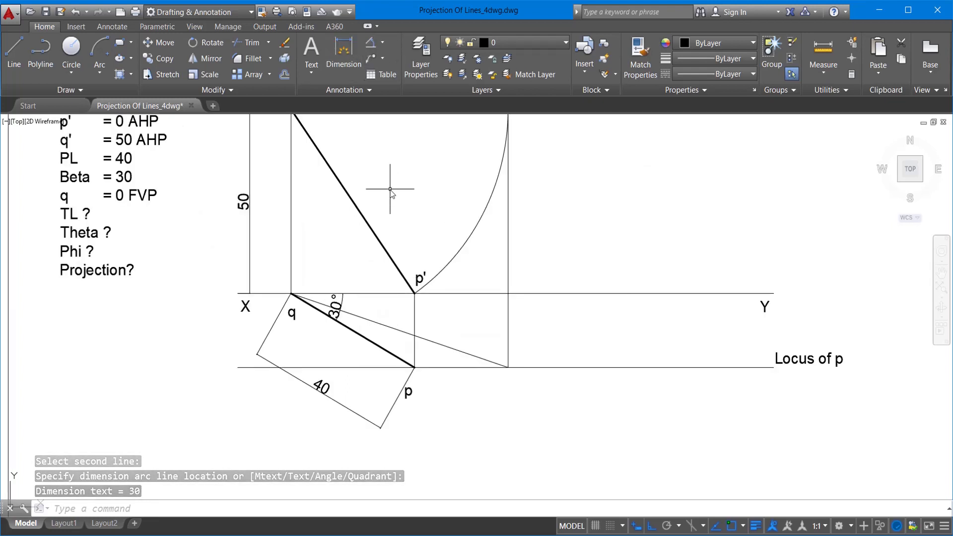
Add an 18° angular dimension between the long thin line from q and XY
{"action": "left_click", "coordinate": [383, 42]}
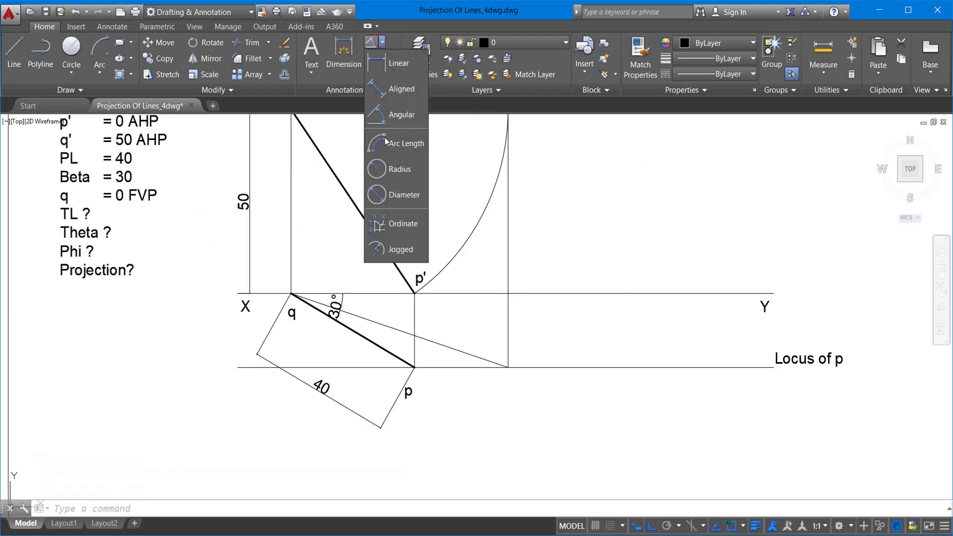
{"action": "left_click", "coordinate": [396, 115]}
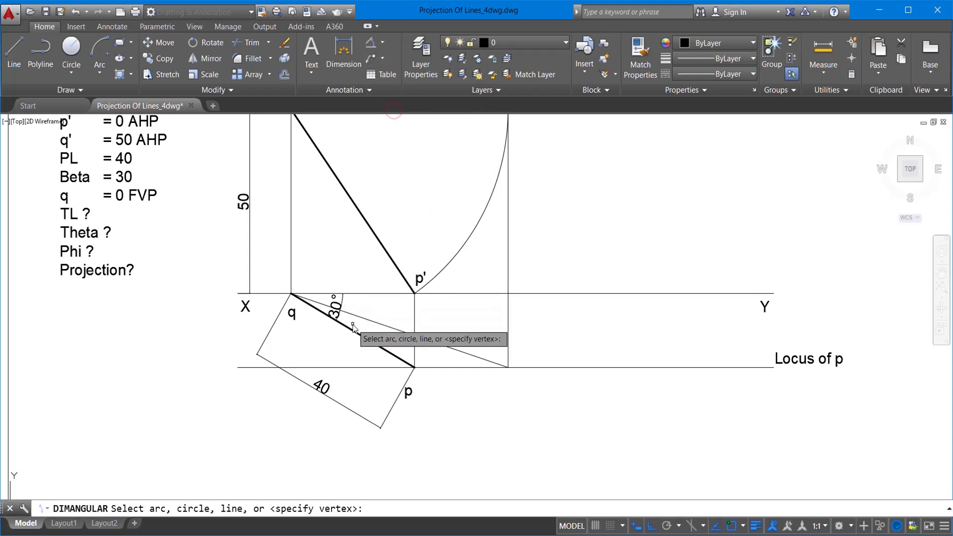
{"action": "left_click", "coordinate": [367, 320]}
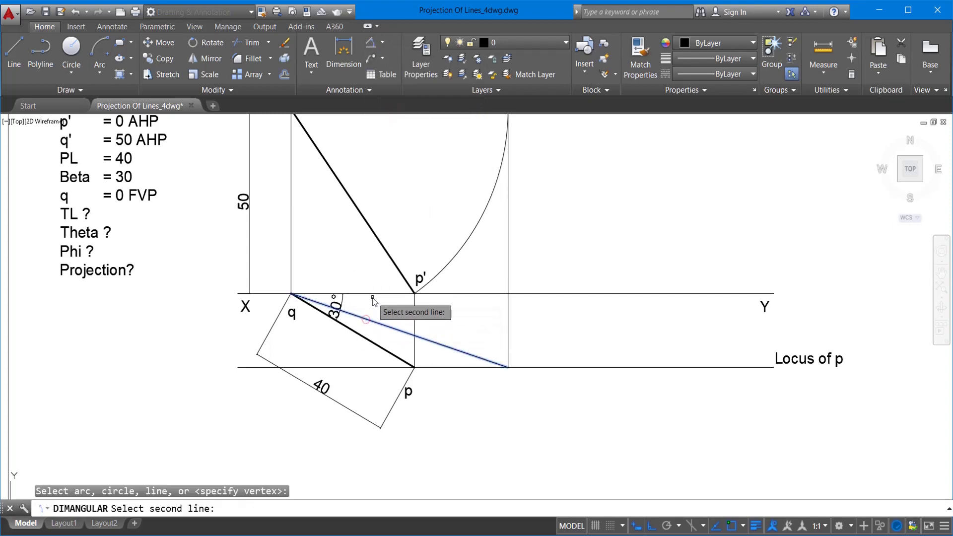
{"action": "left_click", "coordinate": [378, 294]}
{"action": "left_click", "coordinate": [379, 303]}
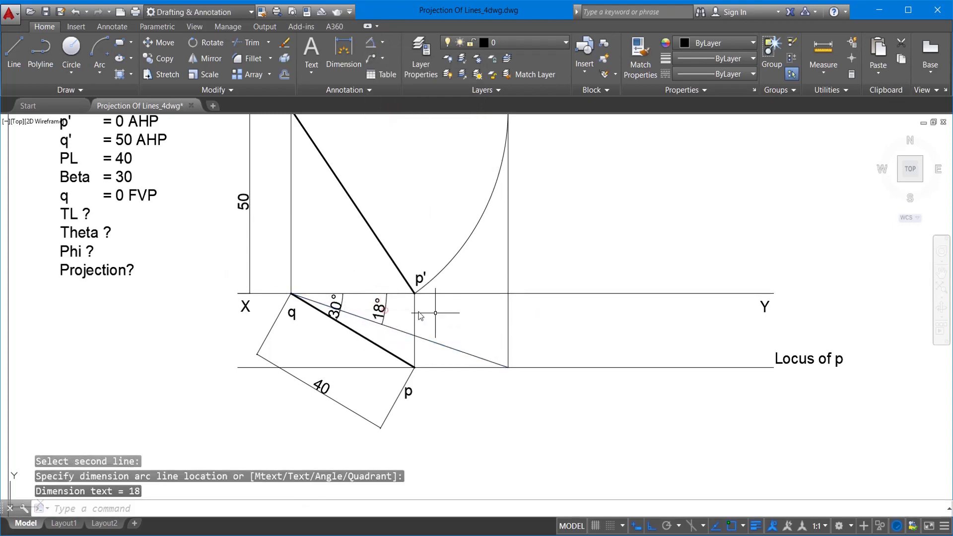
{"action": "scroll", "coordinate": [516, 397], "scroll_direction": "down", "scroll_amount": 2}
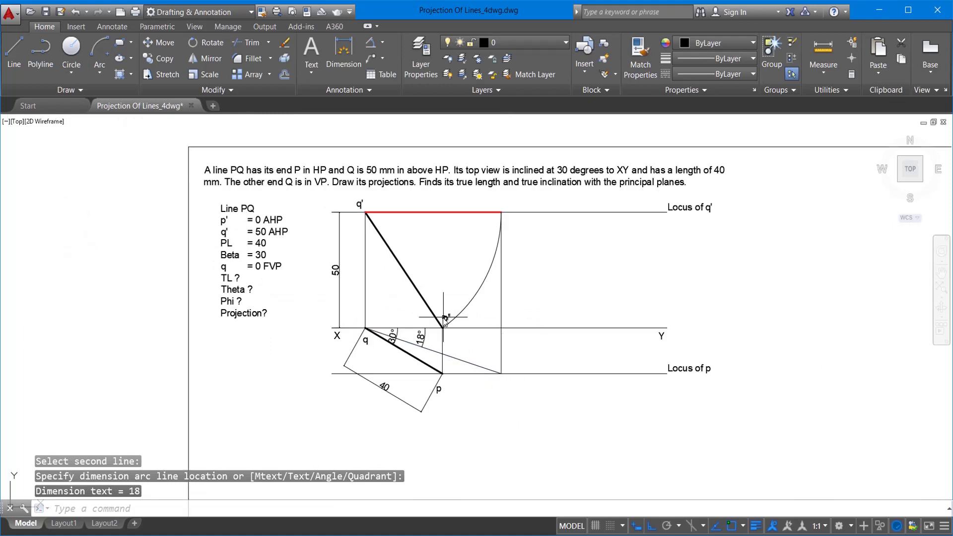
{"action": "left_click", "coordinate": [439, 388]}
{"action": "key", "text": "ctrl+c"}
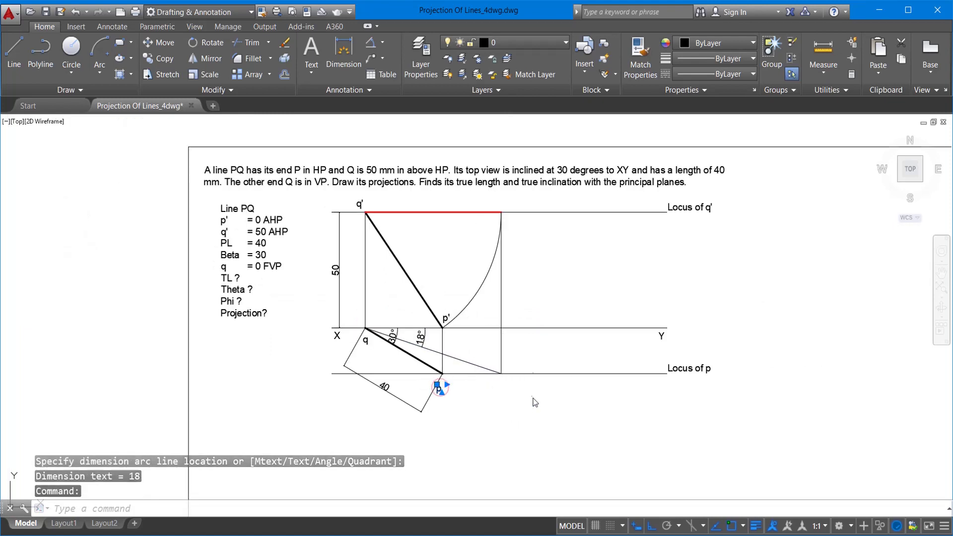
Paste a copy of the p label below the thin line's end and edit it to read p1
{"action": "key", "text": "ctrl+v"}
{"action": "left_click", "coordinate": [502, 386]}
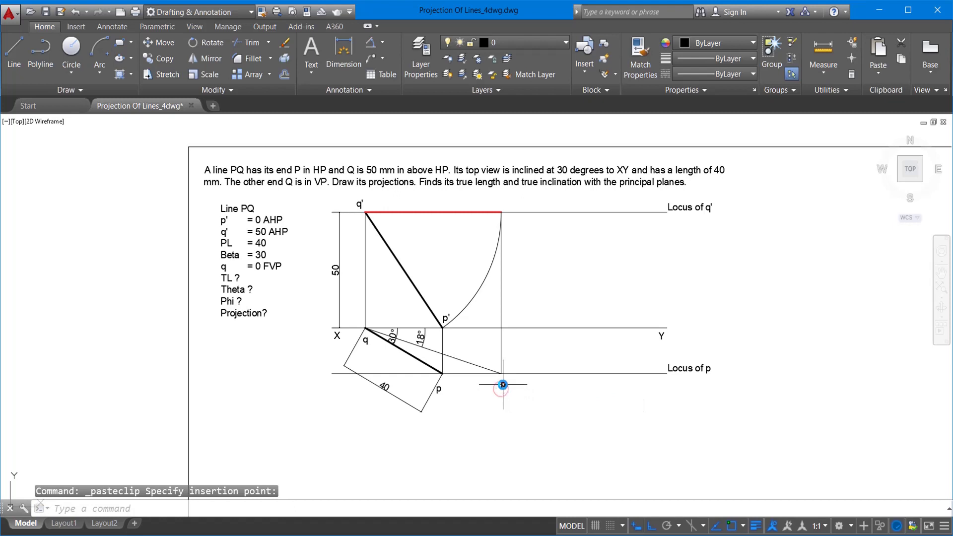
{"action": "double_click", "coordinate": [502, 385]}
{"action": "type", "text": "1"}
{"action": "left_click", "coordinate": [525, 416]}
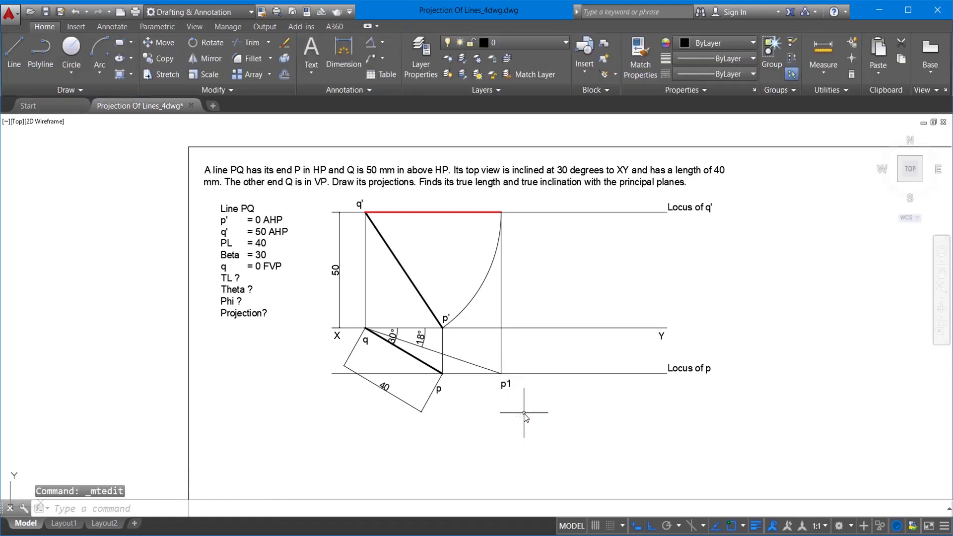
{"action": "scroll", "coordinate": [525, 413], "scroll_direction": "up", "scroll_amount": 2}
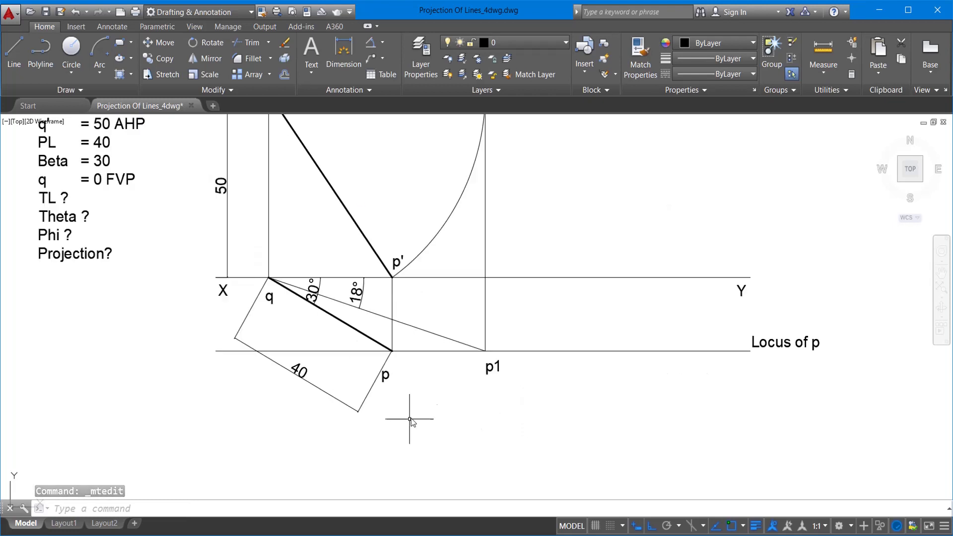
{"action": "scroll", "coordinate": [409, 415], "scroll_direction": "down", "scroll_amount": 2}
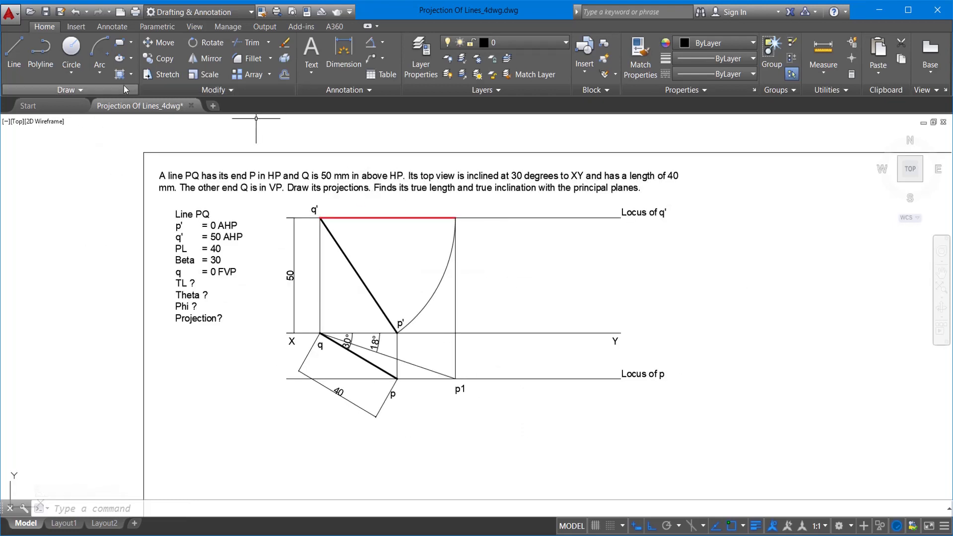
Draw a centre-start-end arc centred at q from p toward the XY line, then cancel it
{"action": "left_click", "coordinate": [98, 76]}
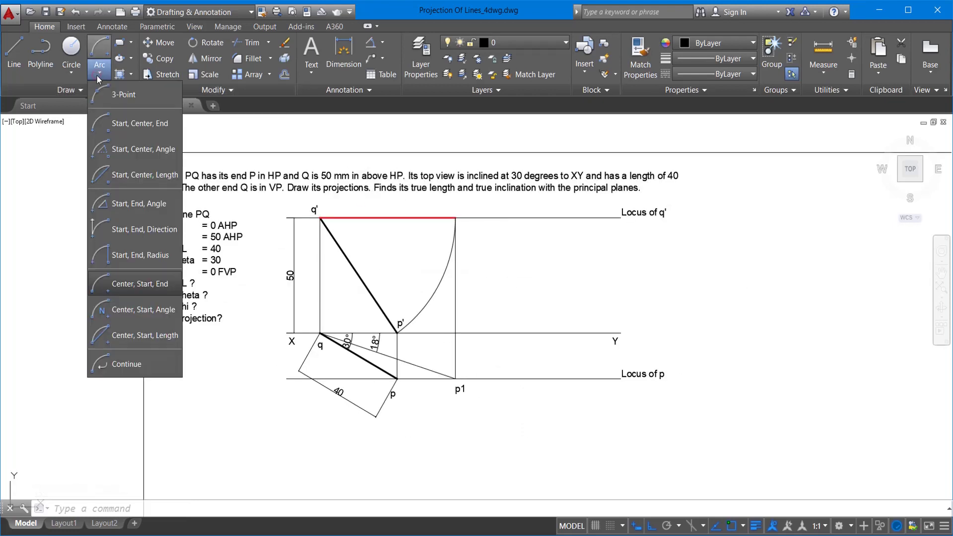
{"action": "left_click", "coordinate": [122, 283]}
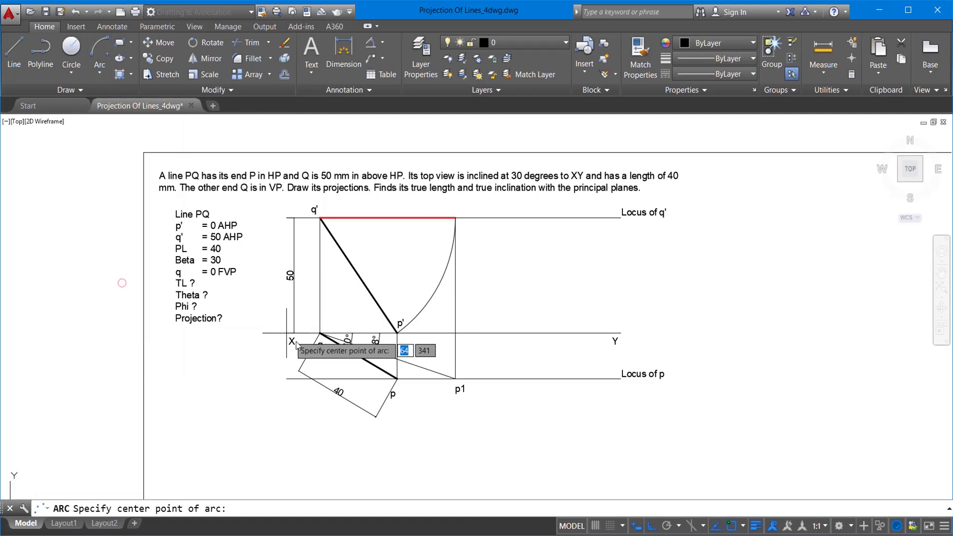
{"action": "left_click", "coordinate": [320, 333]}
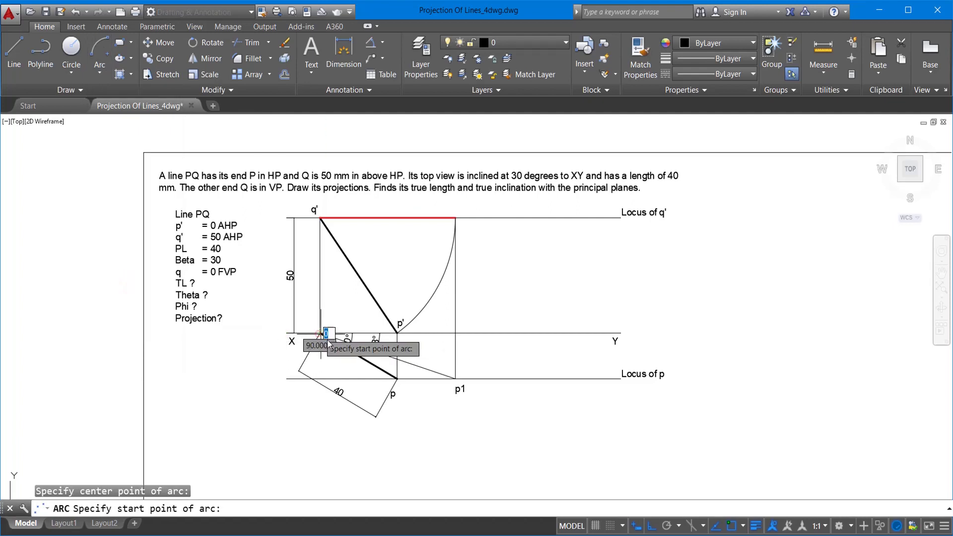
{"action": "left_click", "coordinate": [397, 379]}
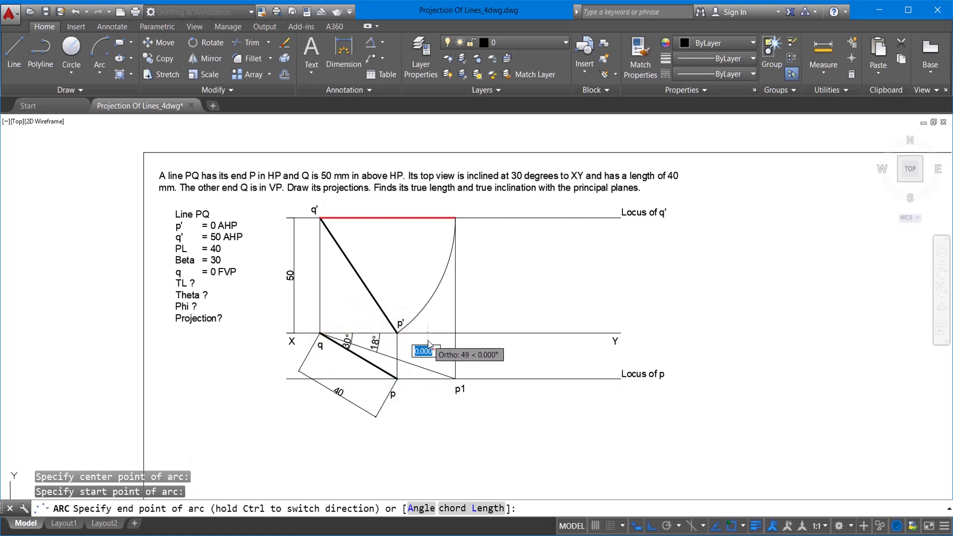
{"action": "left_click", "coordinate": [428, 340]}
{"action": "key", "text": "Escape"}
{"action": "scroll", "coordinate": [431, 340], "scroll_direction": "up", "scroll_amount": 4}
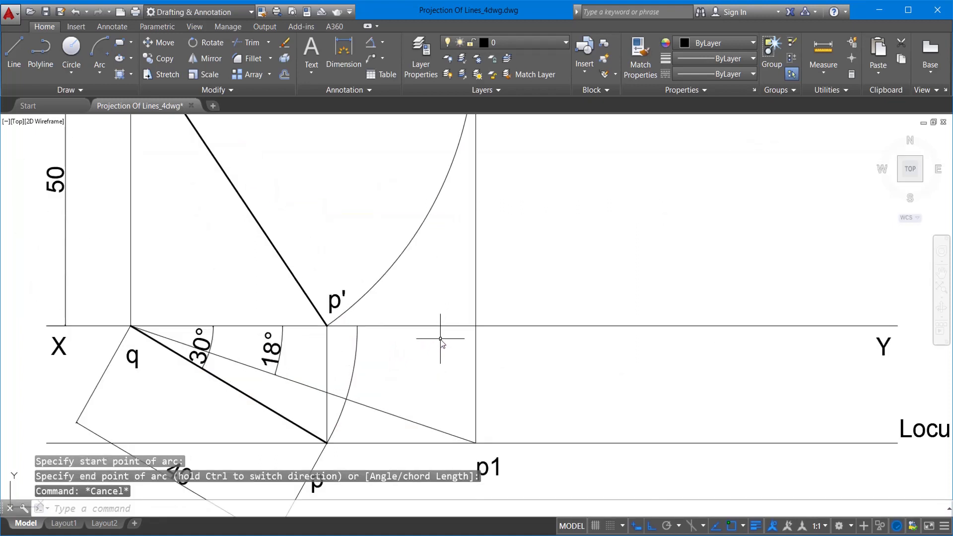
Draw a line along XY from q to where the arc crosses it
{"action": "left_click", "coordinate": [14, 55]}
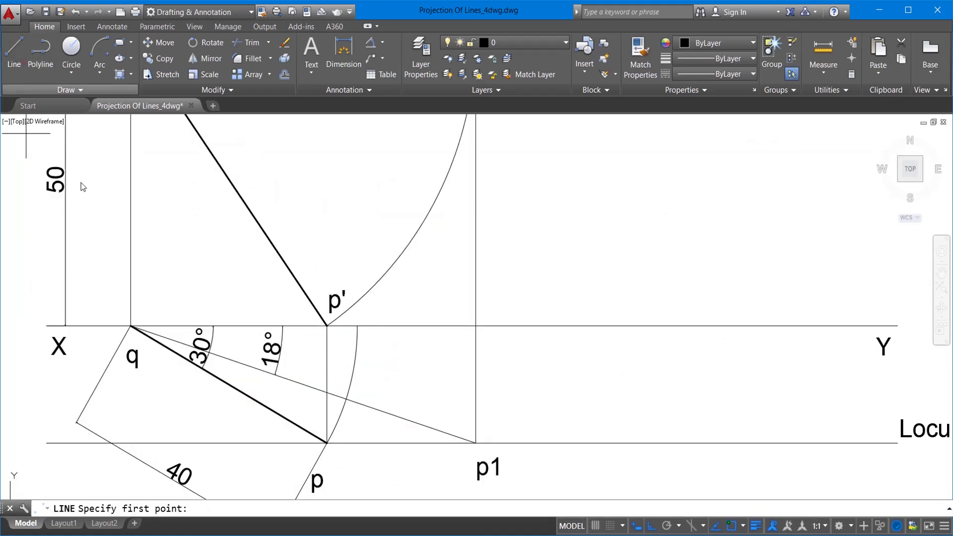
{"action": "left_click", "coordinate": [130, 326]}
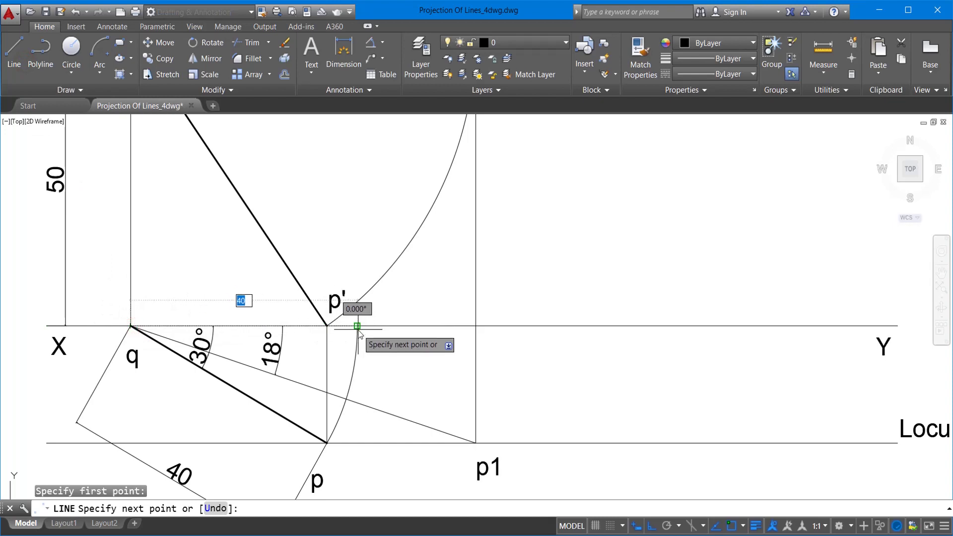
{"action": "key", "text": "Escape"}
Give the new line orange colour 205,105,40 and a 0.30 mm lineweight
{"action": "left_click", "coordinate": [311, 326]}
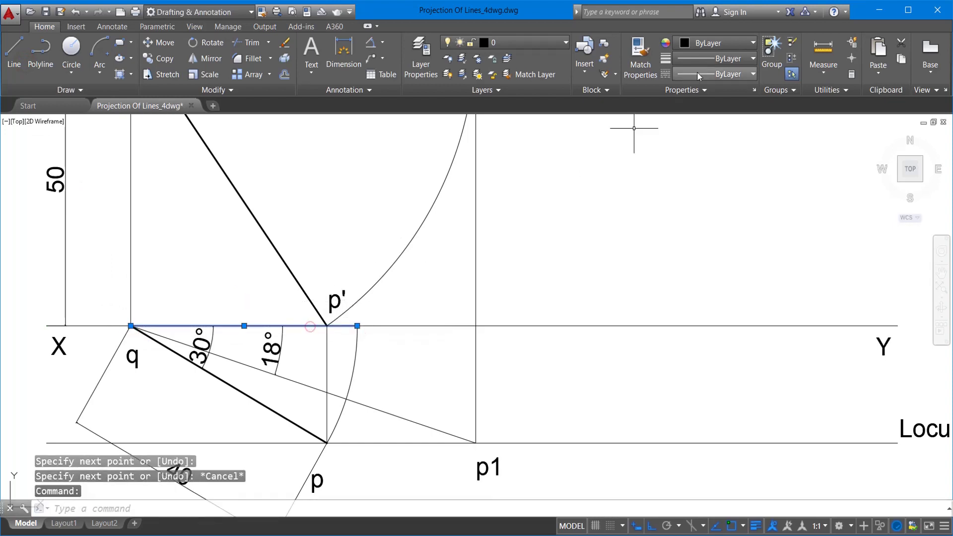
{"action": "left_click", "coordinate": [705, 44]}
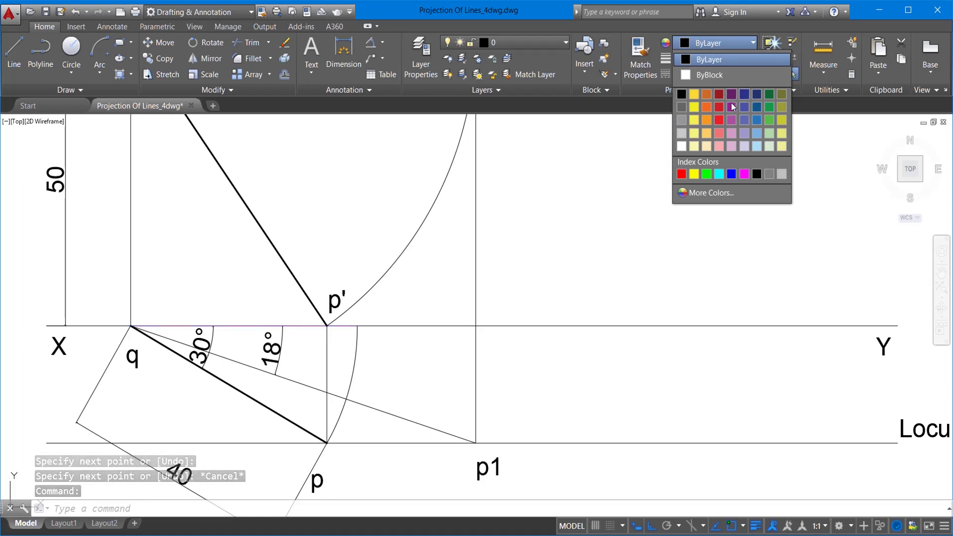
{"action": "left_click", "coordinate": [707, 97]}
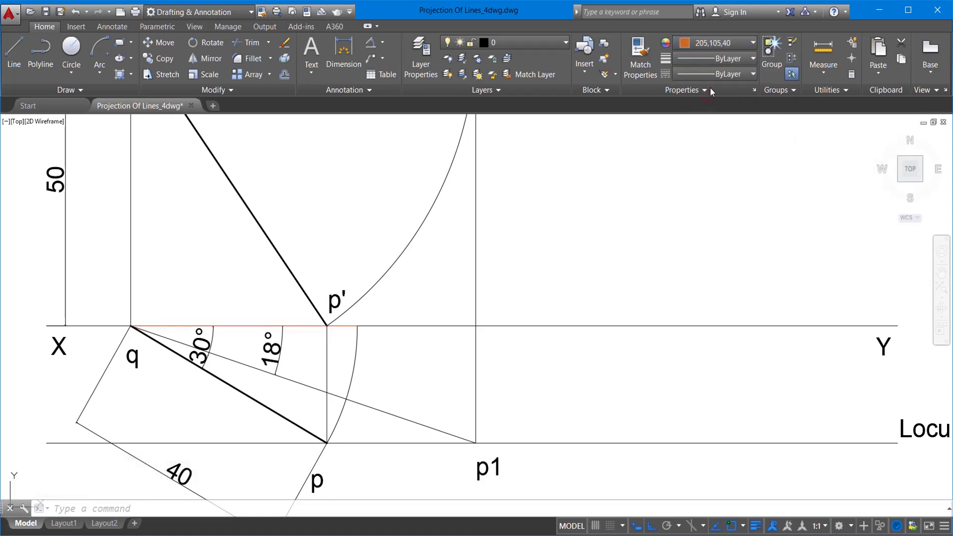
{"action": "left_click", "coordinate": [718, 59]}
{"action": "scroll", "coordinate": [698, 213], "scroll_direction": "down", "scroll_amount": 3}
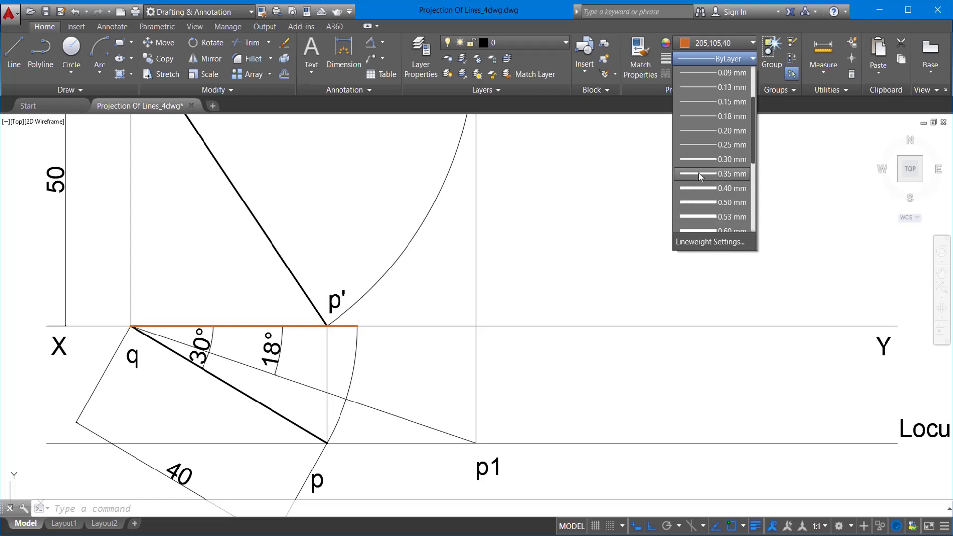
{"action": "left_click", "coordinate": [702, 159]}
{"action": "key", "text": "Escape"}
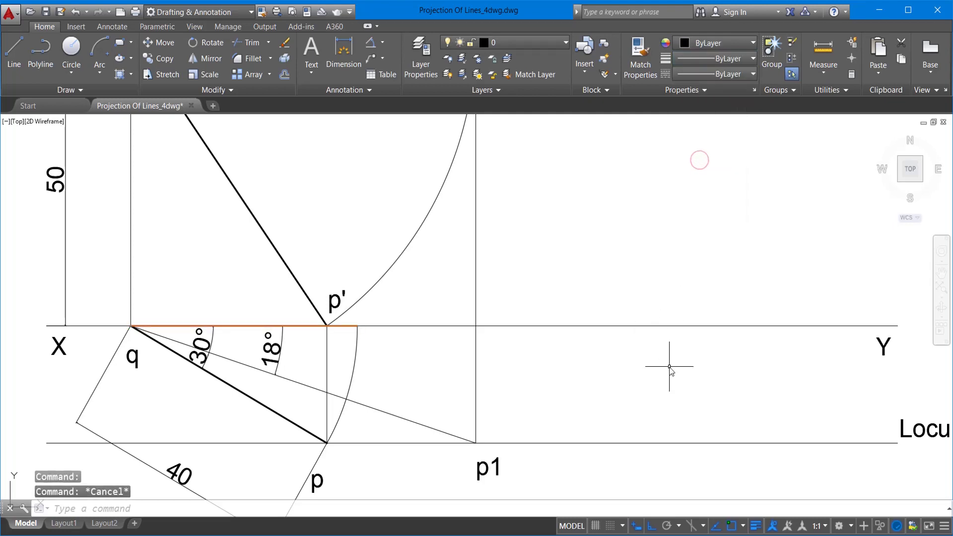
{"action": "scroll", "coordinate": [665, 337], "scroll_direction": "down", "scroll_amount": 2}
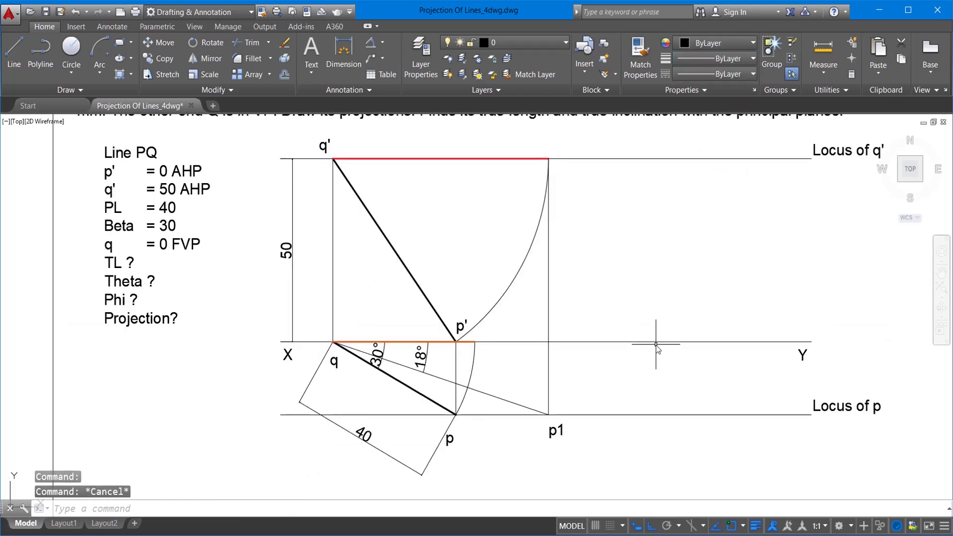
Move the p' label slightly left, off the arc
{"action": "left_click", "coordinate": [458, 326]}
{"action": "key", "text": "Escape"}
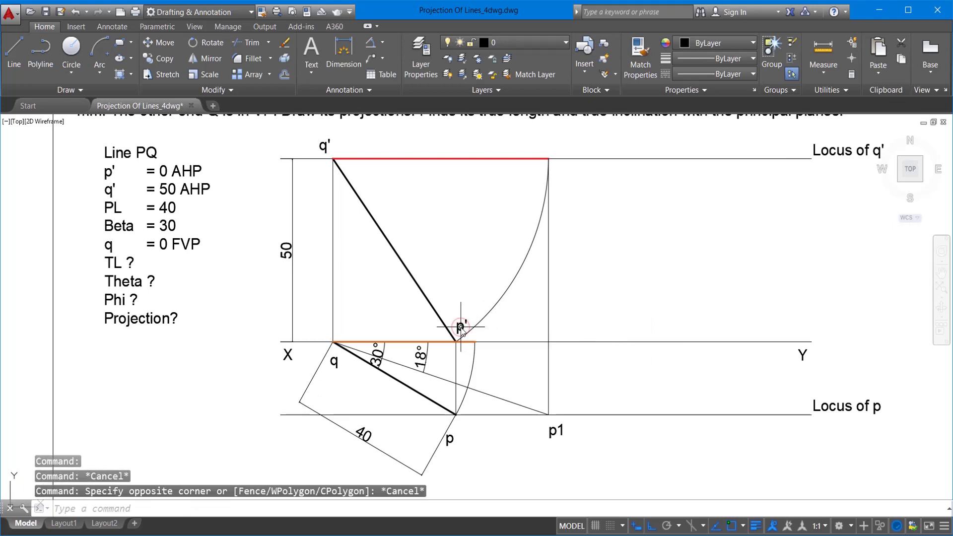
{"action": "left_click", "coordinate": [459, 327]}
{"action": "key", "text": "Escape"}
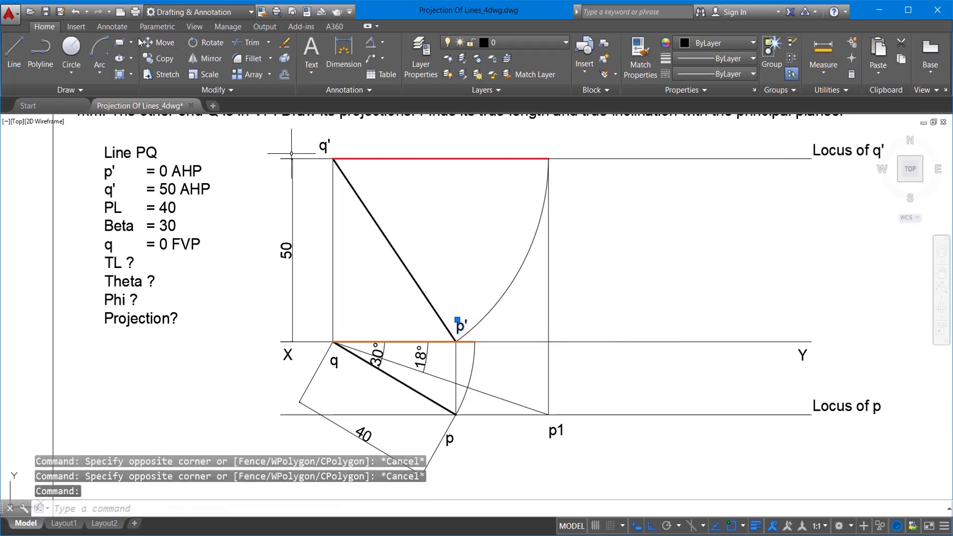
{"action": "left_click", "coordinate": [158, 42]}
{"action": "left_click", "coordinate": [623, 296]}
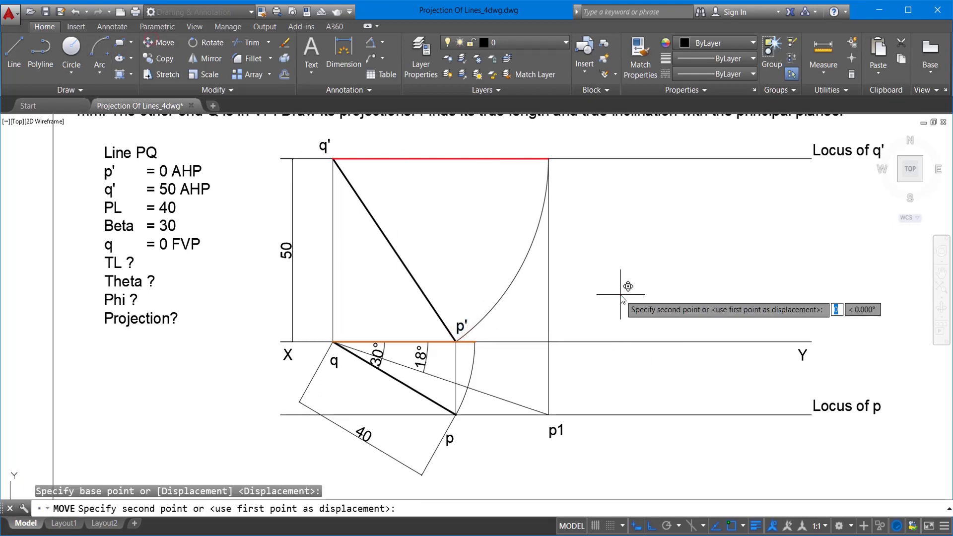
{"action": "left_click", "coordinate": [593, 302]}
Draw the true-length line from q' to where the arc meets XY
{"action": "left_click", "coordinate": [7, 63]}
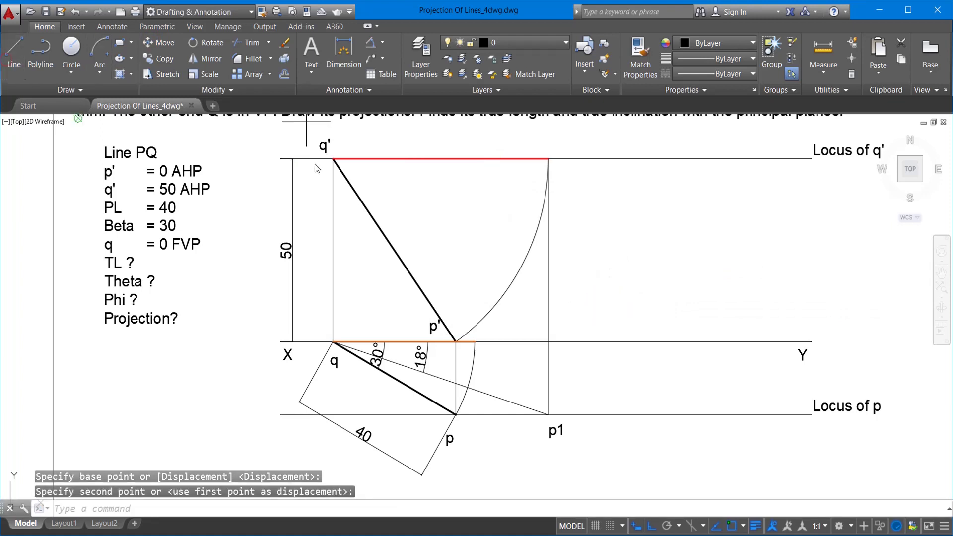
{"action": "left_click", "coordinate": [333, 159]}
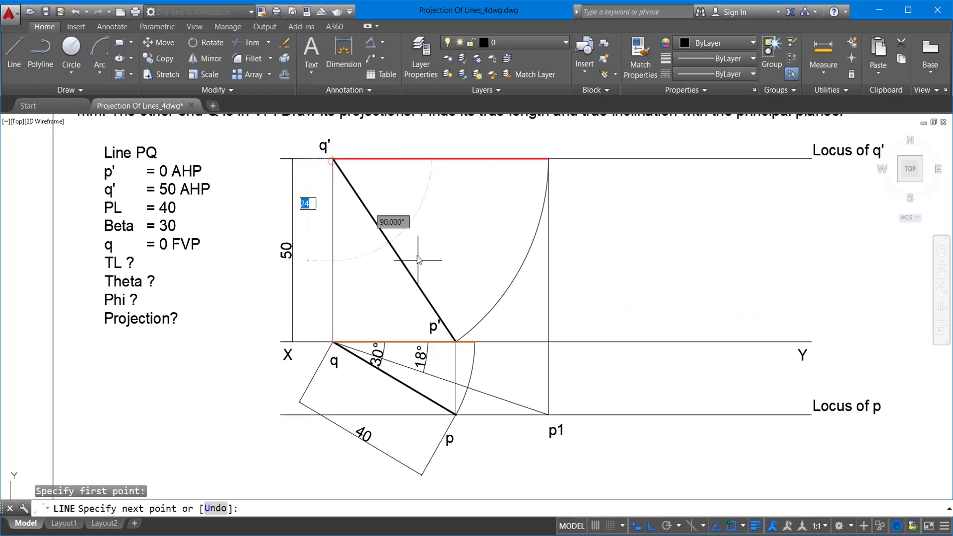
{"action": "left_click", "coordinate": [467, 344]}
{"action": "key", "text": "Escape"}
Copy the p' label beside the new point and rename it p2'
{"action": "left_click", "coordinate": [437, 337]}
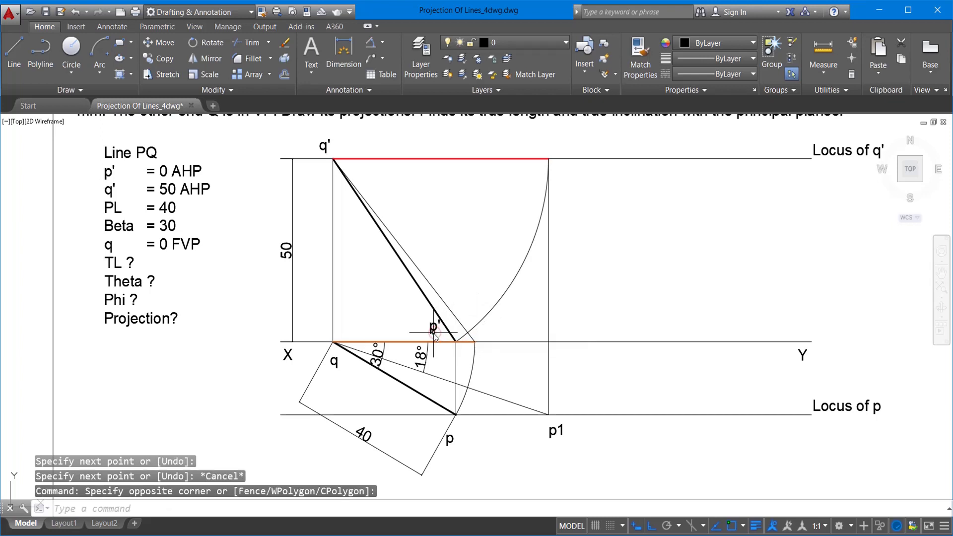
{"action": "key", "text": "ctrl+c"}
{"action": "key", "text": "ctrl+v"}
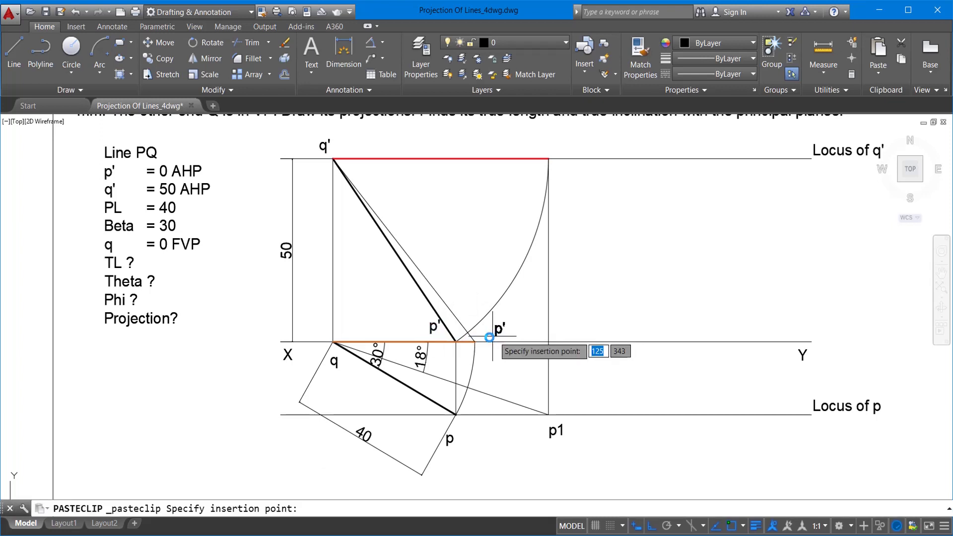
{"action": "scroll", "coordinate": [485, 339], "scroll_direction": "up", "scroll_amount": 2}
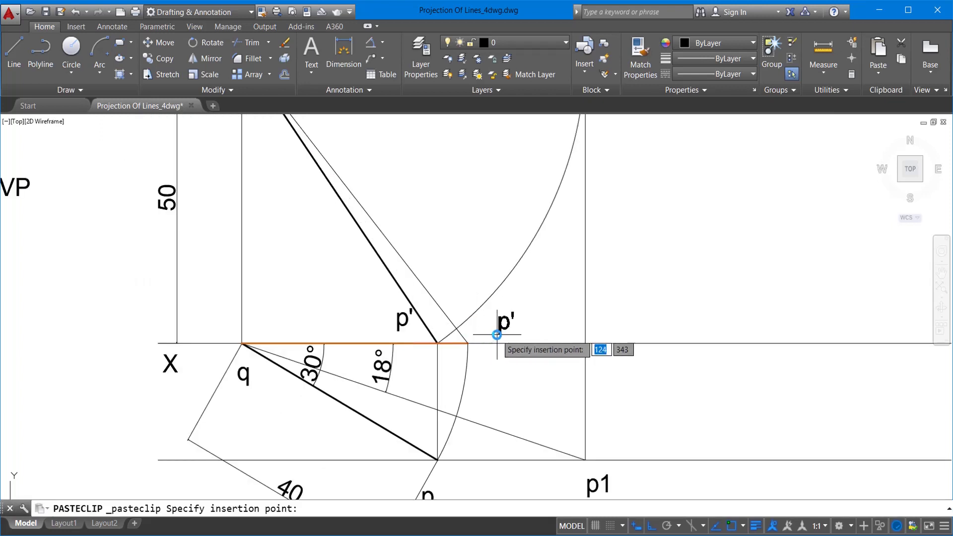
{"action": "left_click", "coordinate": [500, 330]}
{"action": "double_click", "coordinate": [500, 329]}
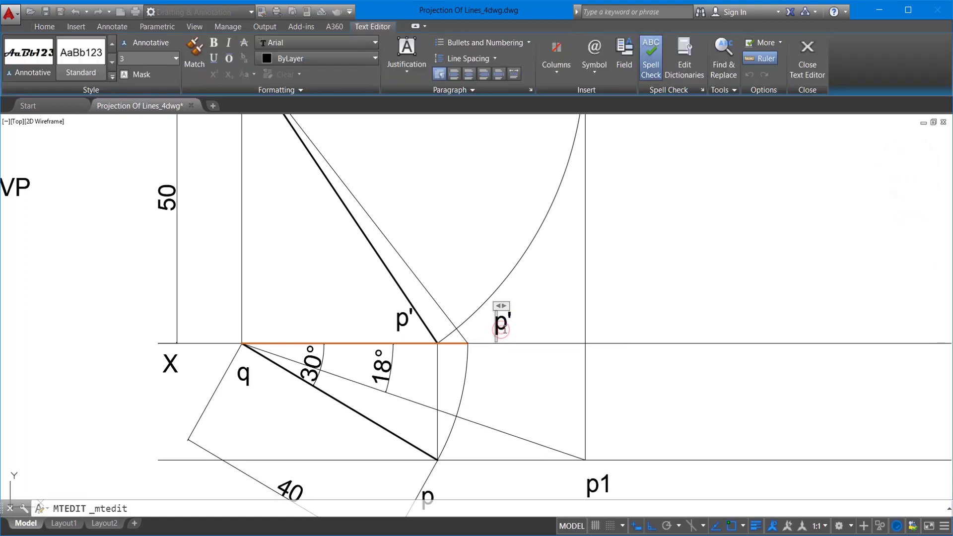
{"action": "type", "text": "2"}
{"action": "left_click", "coordinate": [515, 361]}
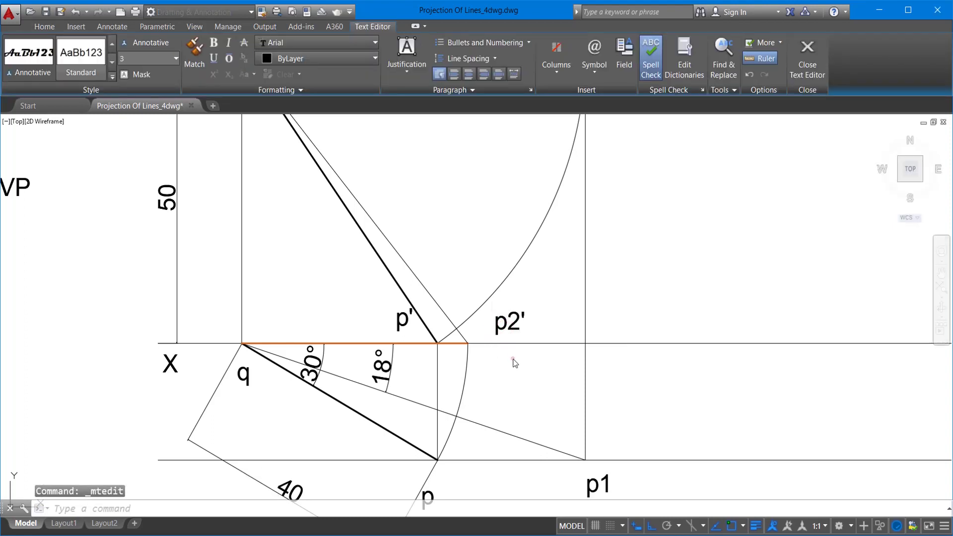
Move the p2' label 4 units to the left
{"action": "left_click", "coordinate": [501, 328]}
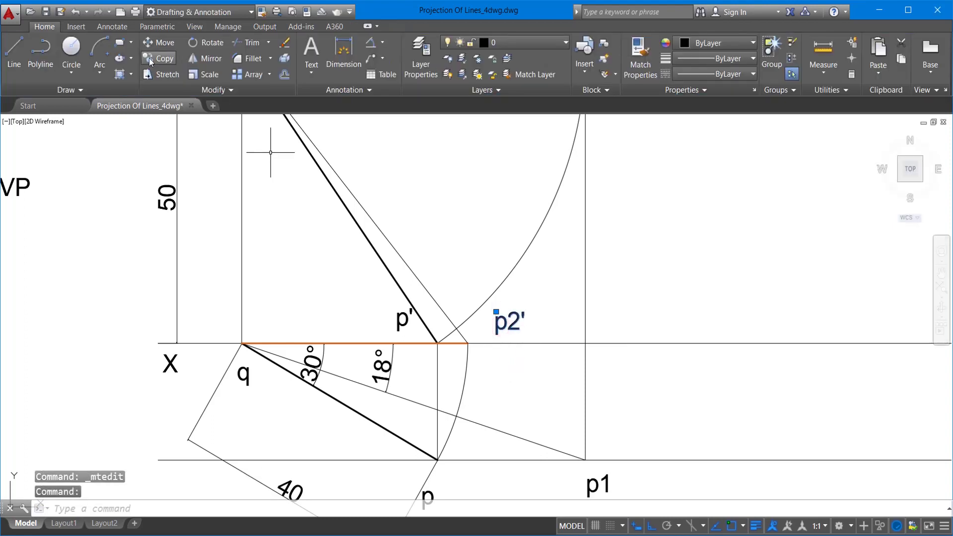
{"action": "left_click", "coordinate": [159, 42]}
{"action": "left_click", "coordinate": [646, 297]}
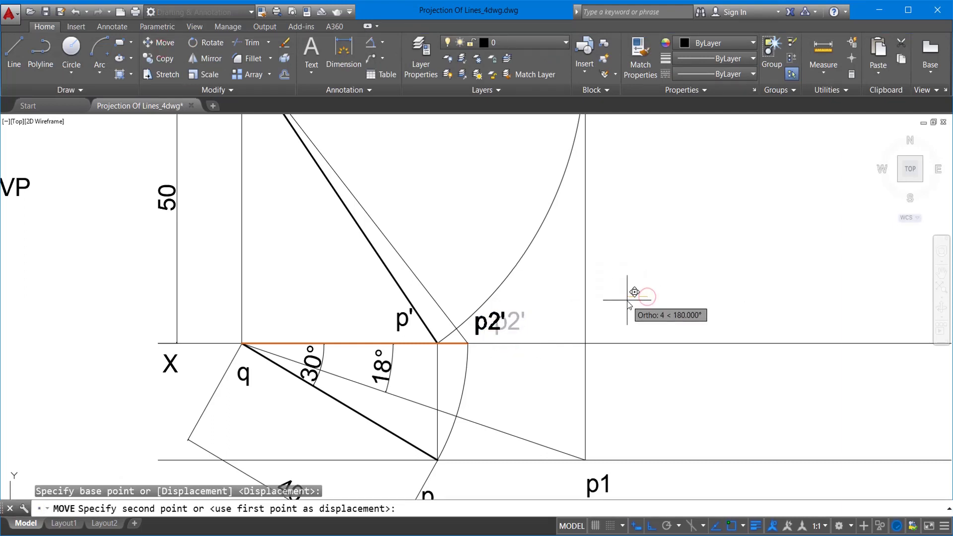
{"action": "left_click", "coordinate": [627, 300]}
{"action": "scroll", "coordinate": [641, 318], "scroll_direction": "down", "scroll_amount": 2}
{"action": "scroll", "coordinate": [662, 246], "scroll_direction": "up", "scroll_amount": 2}
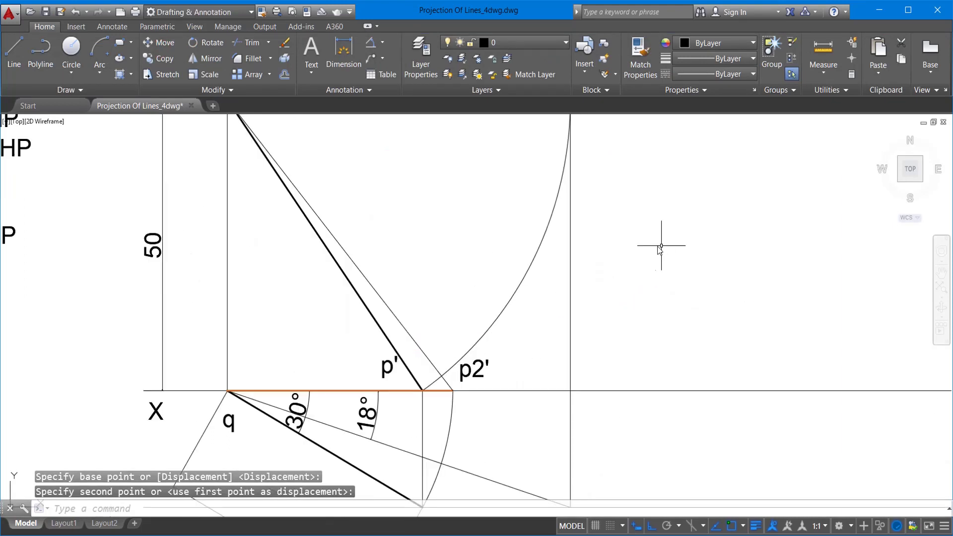
Start an angular dimension with line q'p2' as its first side
{"action": "left_click", "coordinate": [365, 42]}
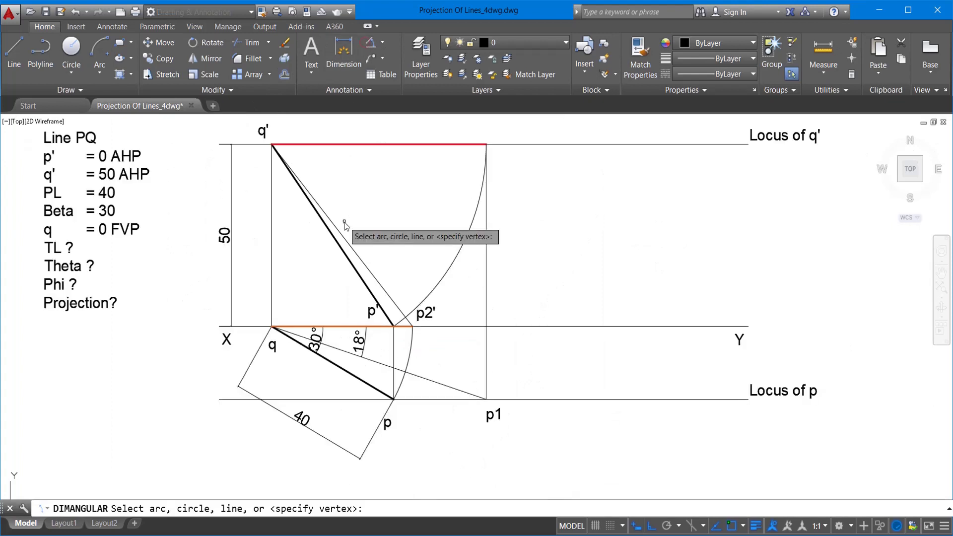
{"action": "scroll", "coordinate": [342, 219], "scroll_direction": "down", "scroll_amount": 2}
{"action": "left_click", "coordinate": [326, 211]}
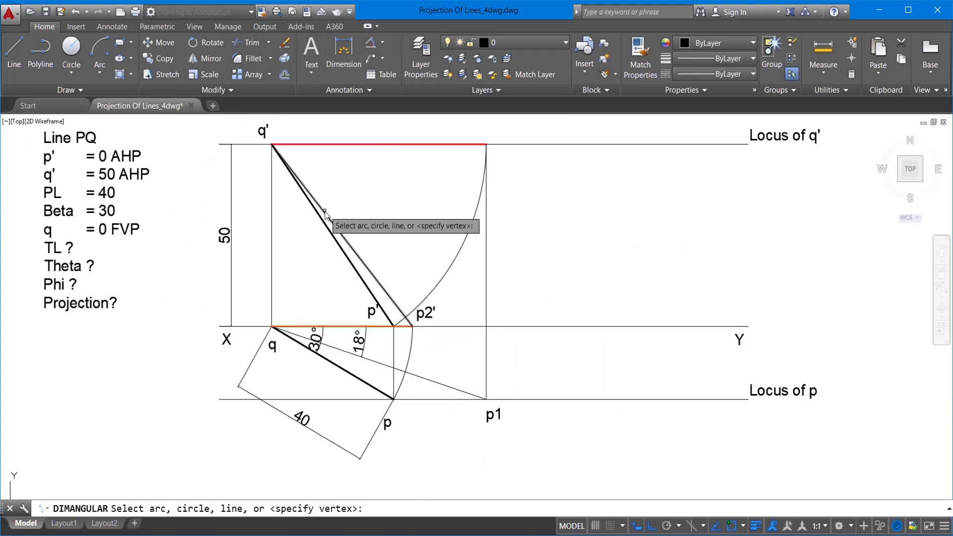
Complete the 51° angle to the locus of q' and add an aligned 64 dimension for q'p2'
{"action": "left_click", "coordinate": [360, 145]}
{"action": "left_click", "coordinate": [419, 197]}
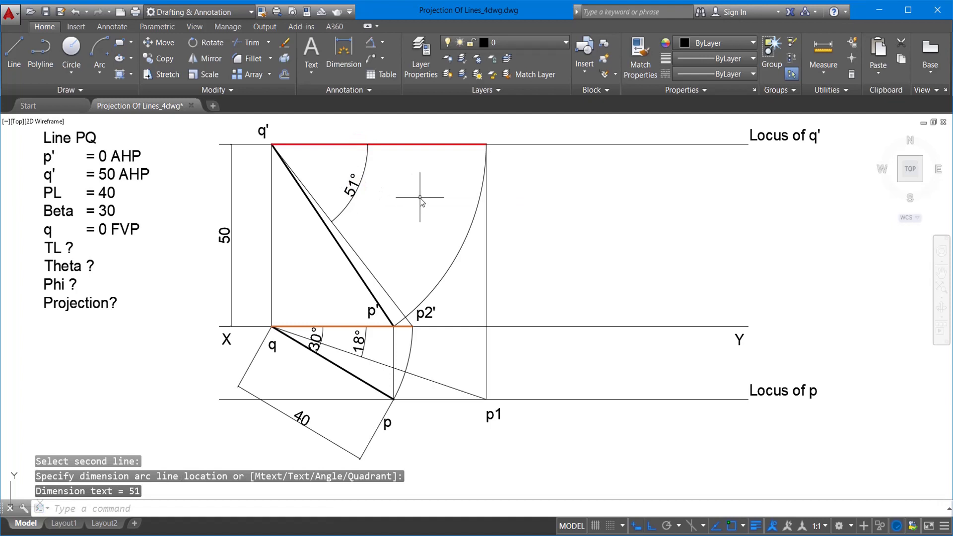
{"action": "left_click", "coordinate": [383, 42]}
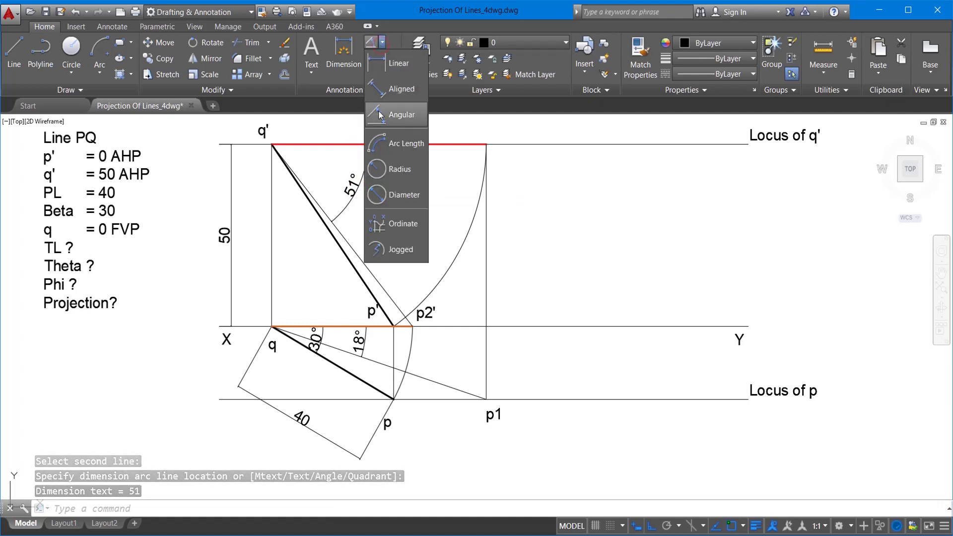
{"action": "left_click", "coordinate": [380, 89]}
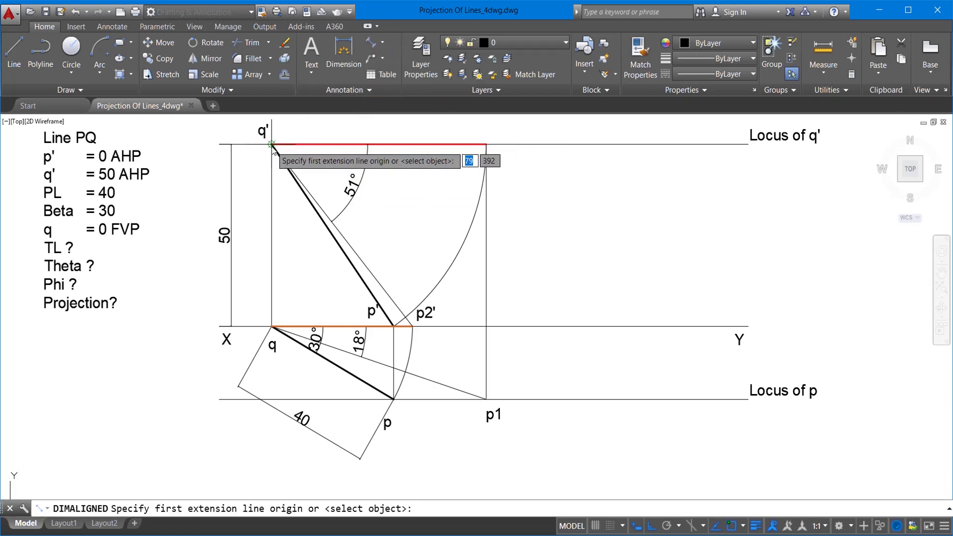
{"action": "left_click", "coordinate": [272, 144]}
{"action": "left_click", "coordinate": [412, 326]}
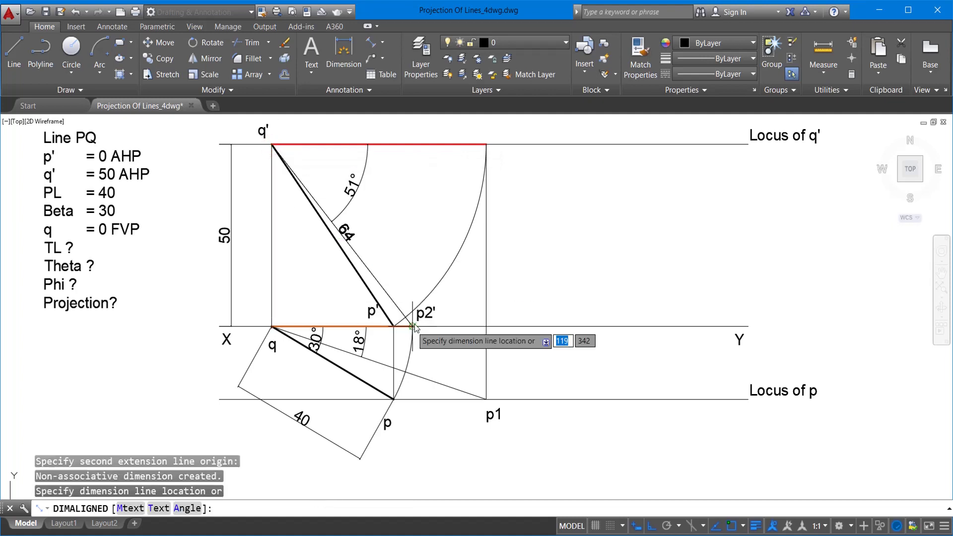
{"action": "left_click", "coordinate": [505, 278]}
Select the 64 dimension, try repositioning its text, then cancel
{"action": "scroll", "coordinate": [471, 300], "scroll_direction": "down", "scroll_amount": 2}
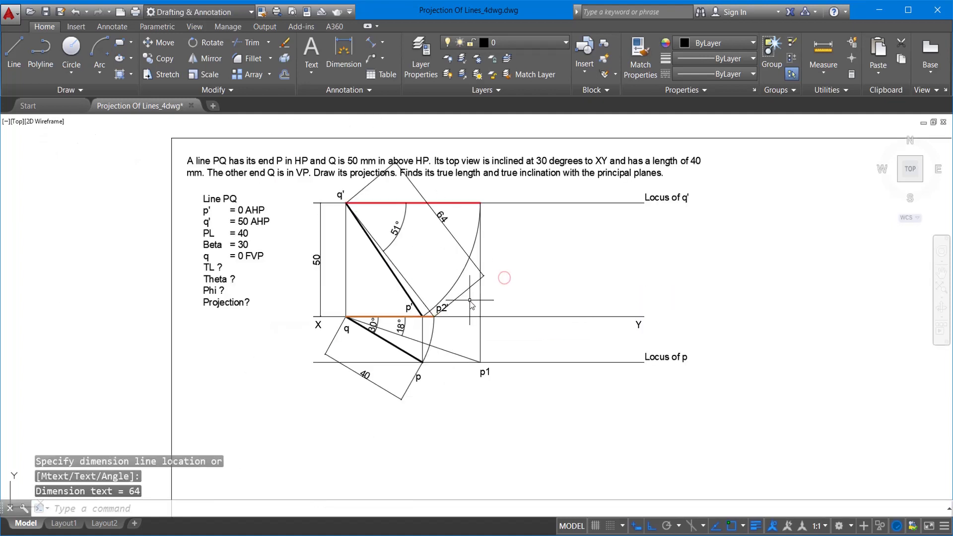
{"action": "left_click", "coordinate": [427, 208]}
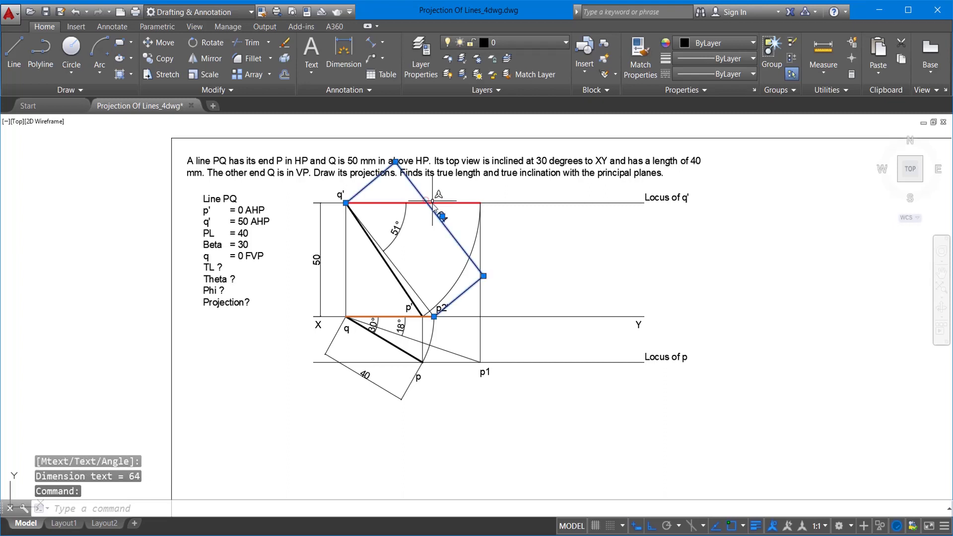
{"action": "left_click", "coordinate": [443, 216]}
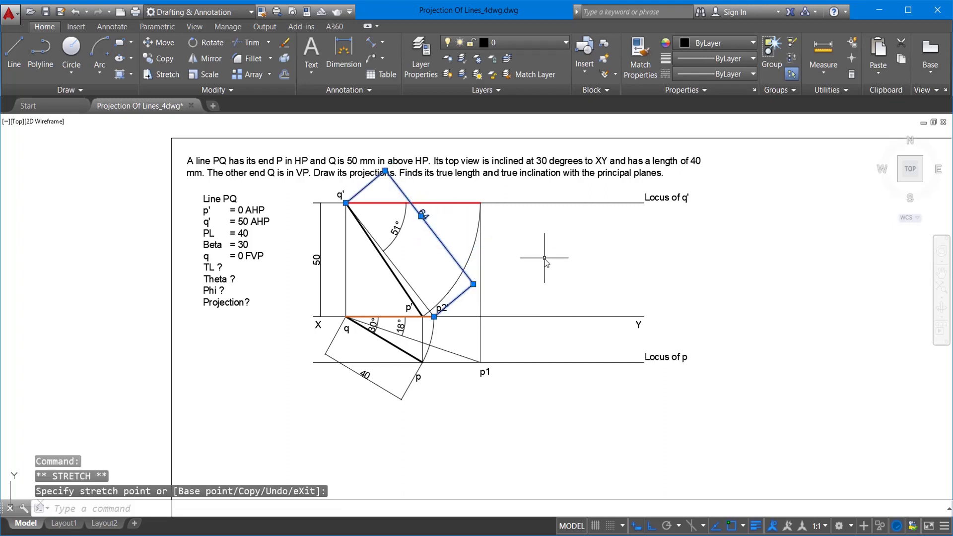
{"action": "key", "text": "Escape"}
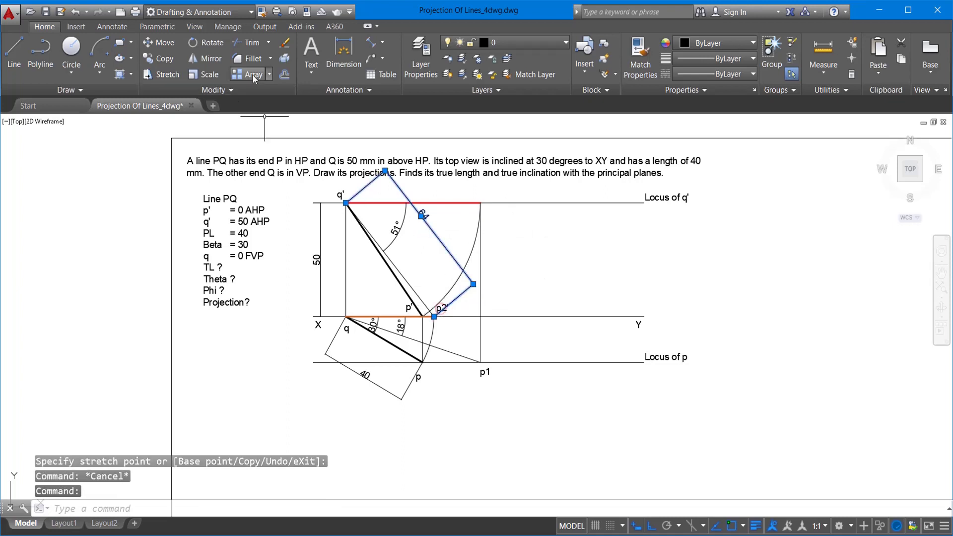
{"action": "key", "text": "Escape"}
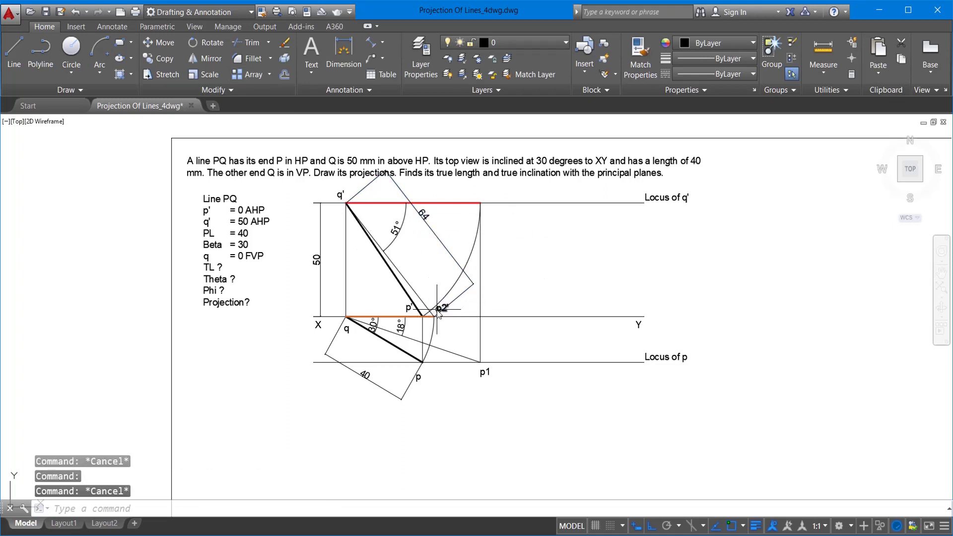
{"action": "left_click", "coordinate": [159, 42]}
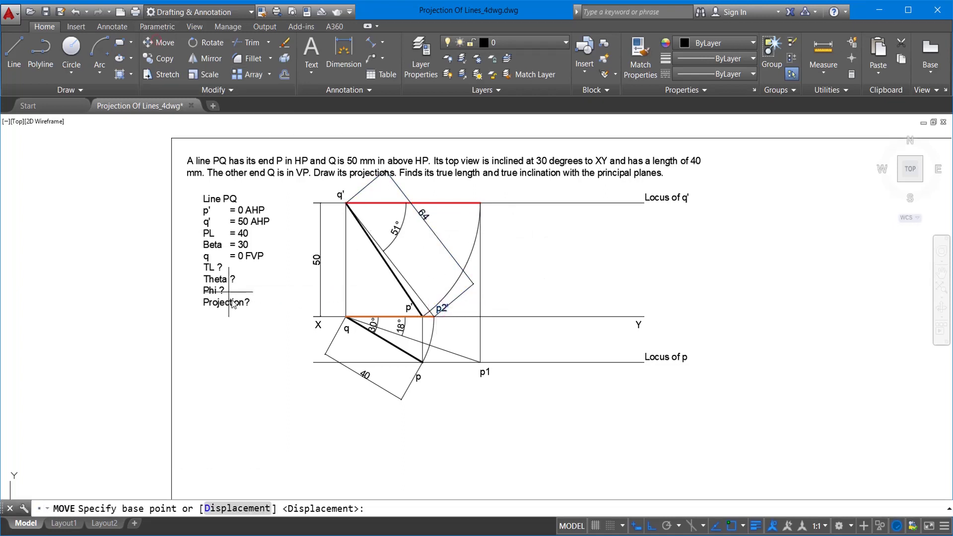
Drop the p2' label below the XY line and select the whole projection drawing
{"action": "left_click", "coordinate": [228, 354]}
{"action": "left_click", "coordinate": [229, 369]}
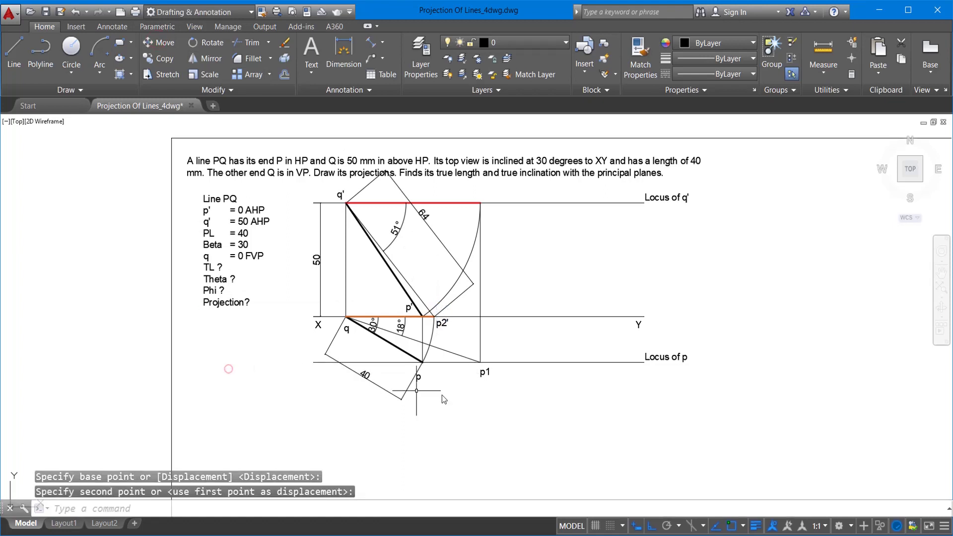
{"action": "left_click", "coordinate": [623, 416]}
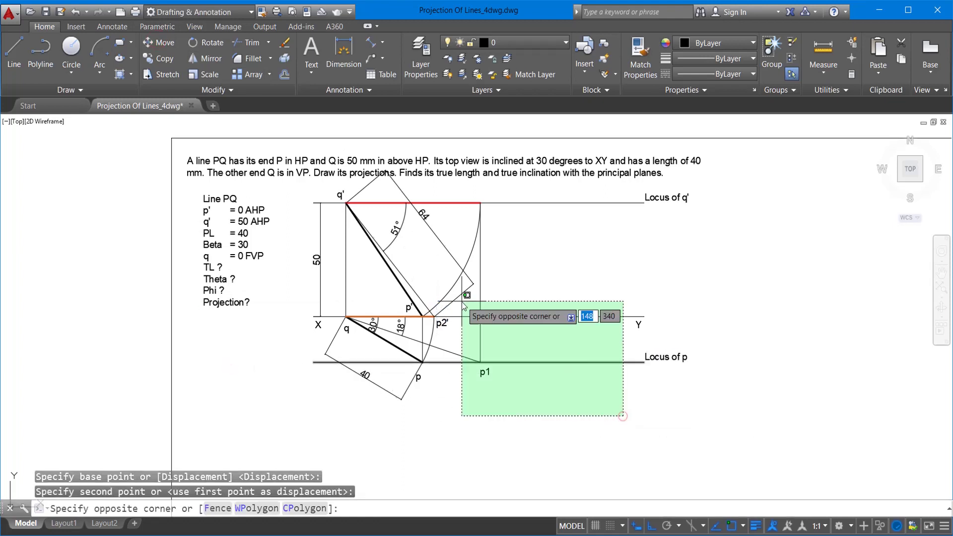
{"action": "left_click", "coordinate": [300, 187]}
{"action": "left_click", "coordinate": [769, 402]}
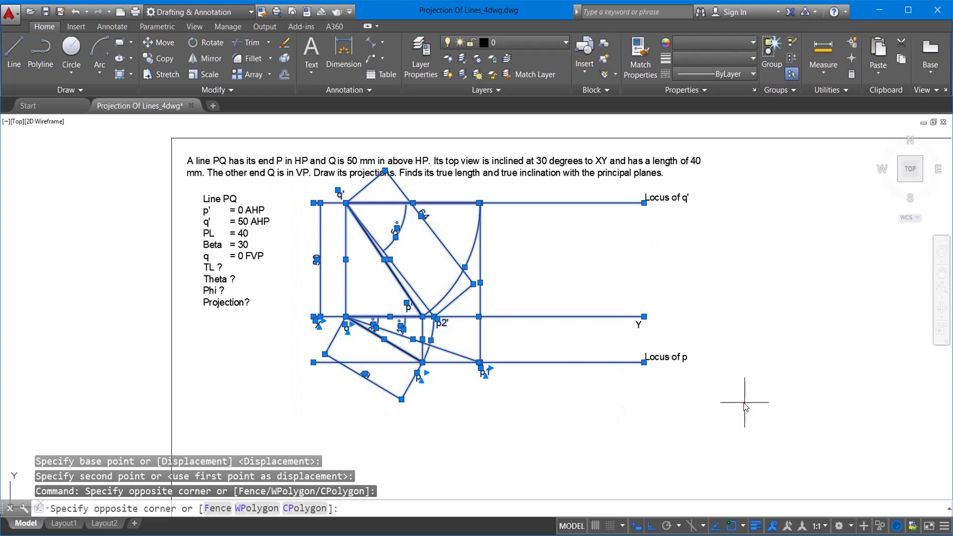
{"action": "left_click", "coordinate": [611, 192]}
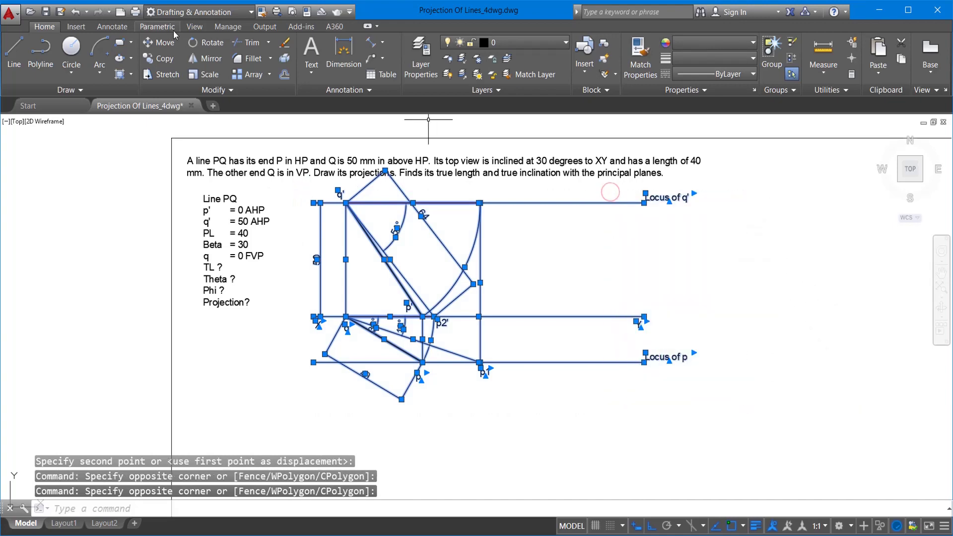
Move the whole projection drawing lower on the sheet
{"action": "left_click", "coordinate": [159, 42]}
{"action": "left_click", "coordinate": [760, 277]}
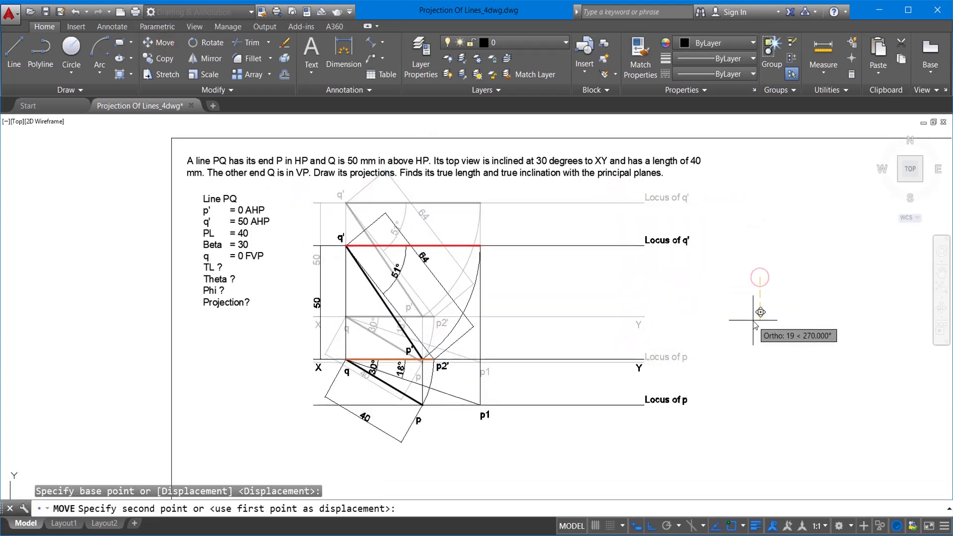
{"action": "left_click", "coordinate": [755, 321]}
{"action": "scroll", "coordinate": [448, 459], "scroll_direction": "up", "scroll_amount": 2}
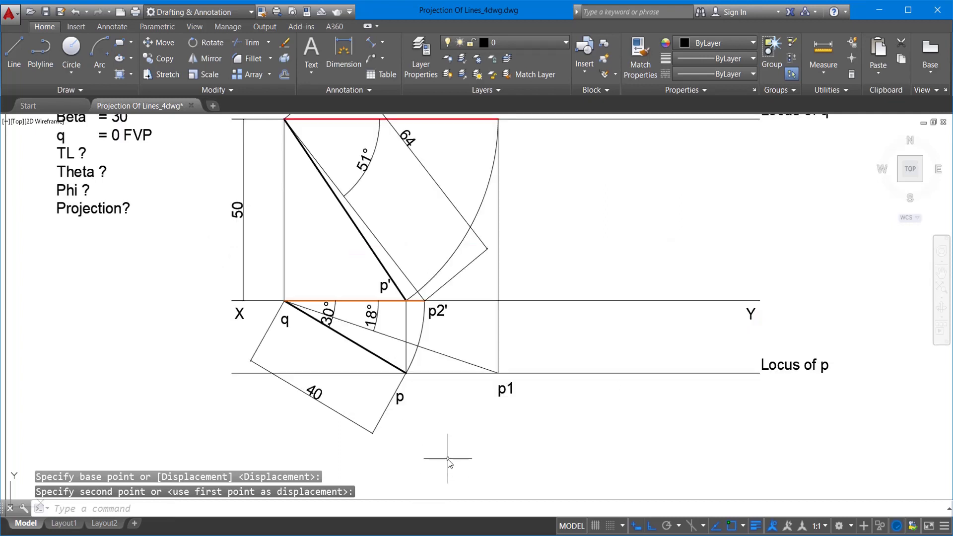
{"action": "scroll", "coordinate": [422, 412], "scroll_direction": "down", "scroll_amount": 2}
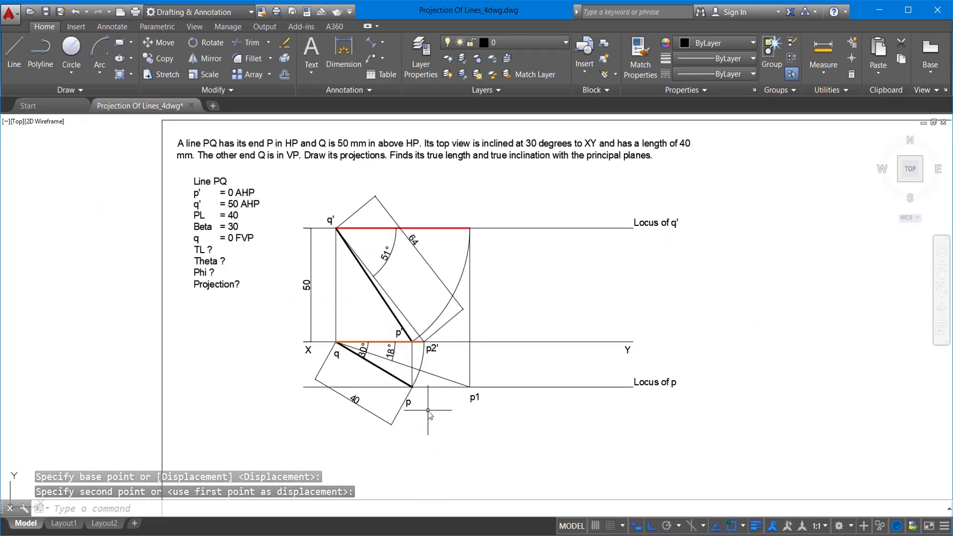
{"action": "left_click", "coordinate": [382, 42]}
{"action": "left_click", "coordinate": [393, 68]}
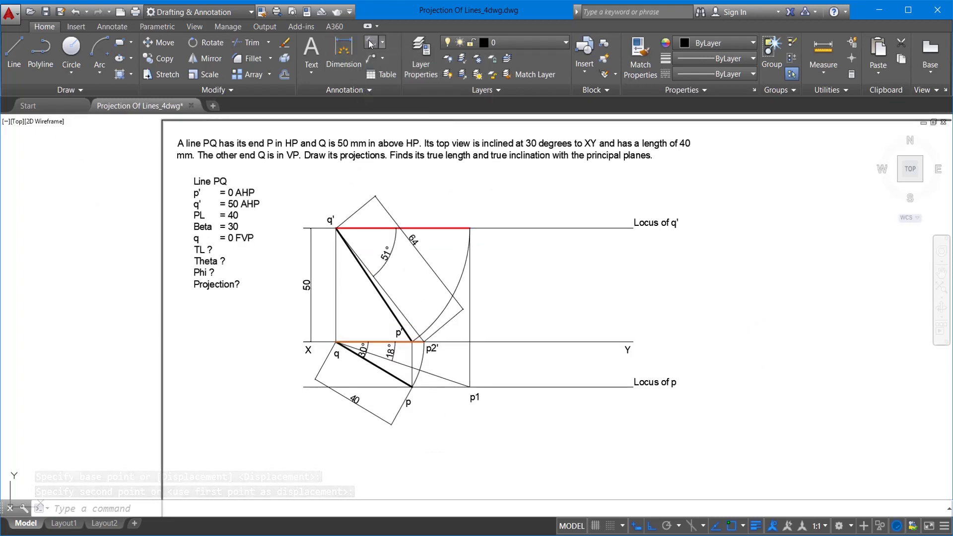
{"action": "left_click", "coordinate": [336, 342]}
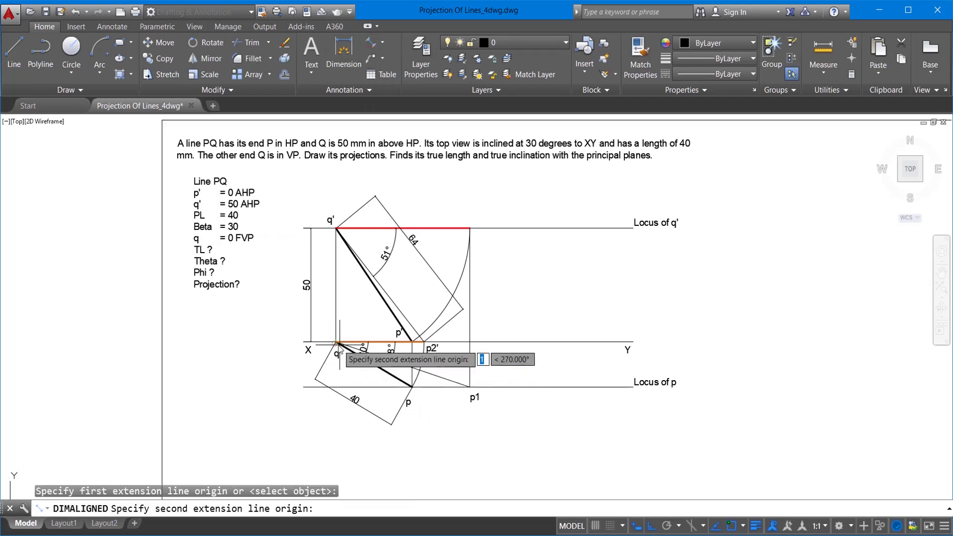
{"action": "left_click", "coordinate": [470, 386]}
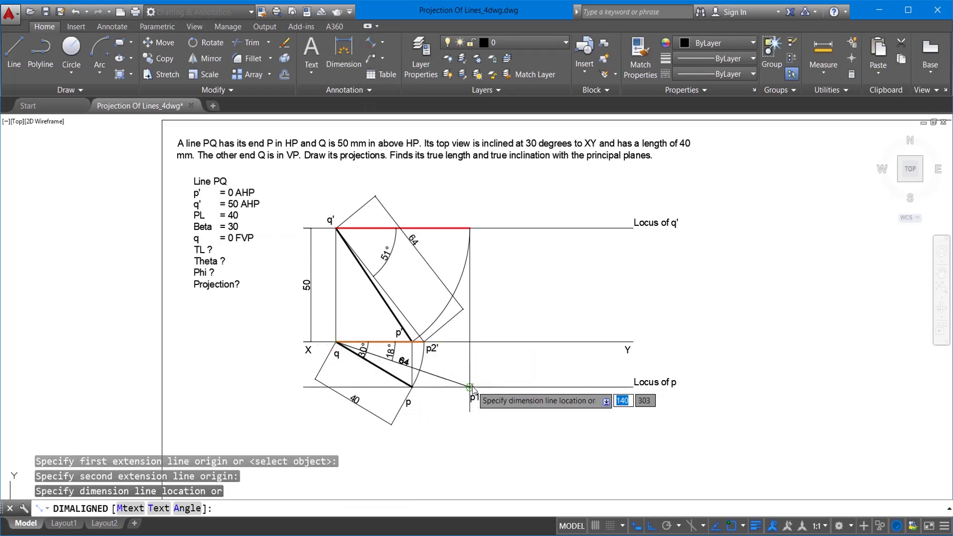
{"action": "left_click", "coordinate": [439, 459]}
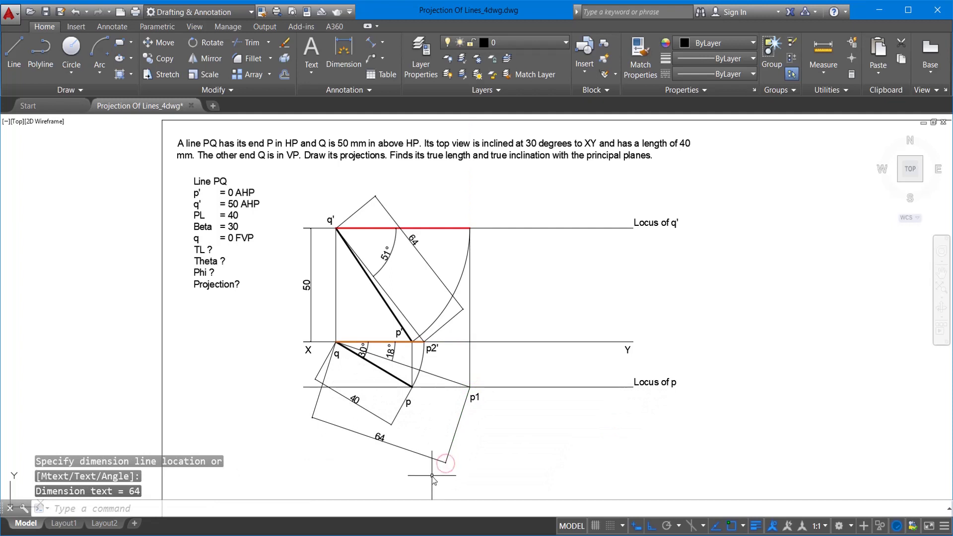
{"action": "left_click", "coordinate": [425, 456]}
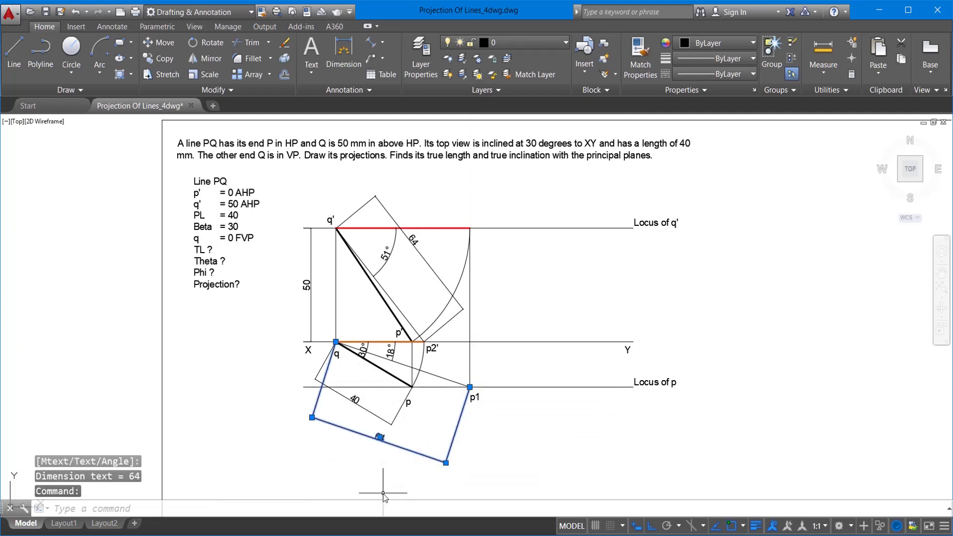
{"action": "key", "text": "Delete"}
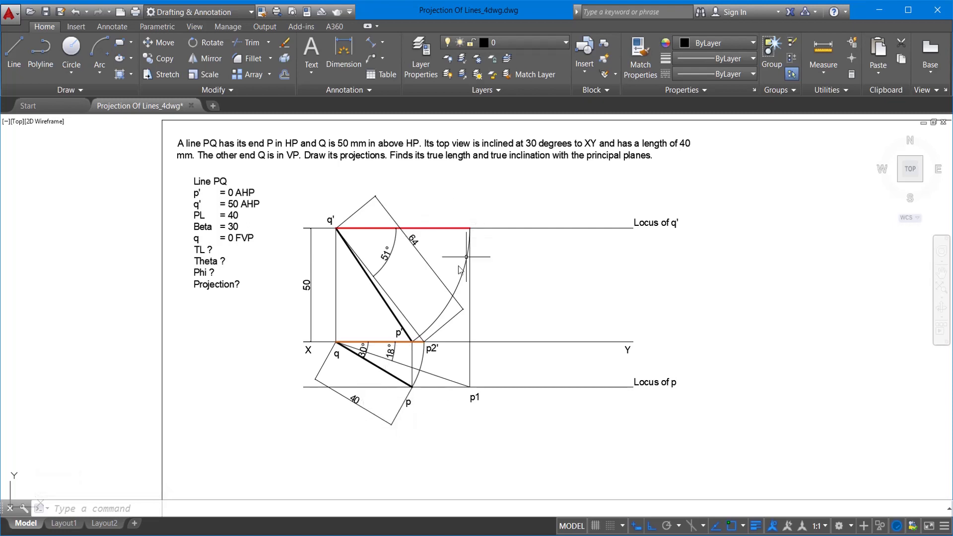
{"action": "left_click", "coordinate": [433, 228]}
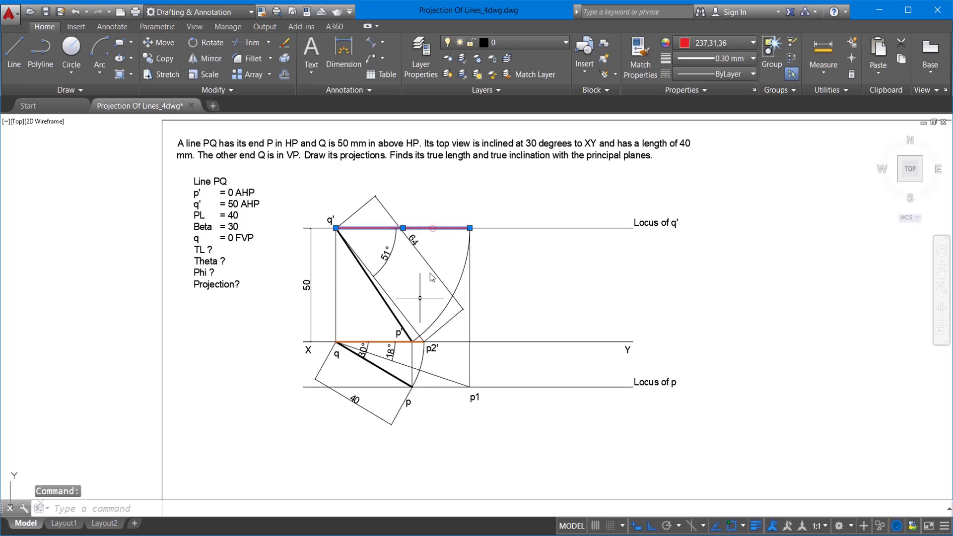
Delete the red overlay lines and draw a temporary vertical boundary right of p1
{"action": "left_click", "coordinate": [384, 342]}
{"action": "key", "text": "Delete"}
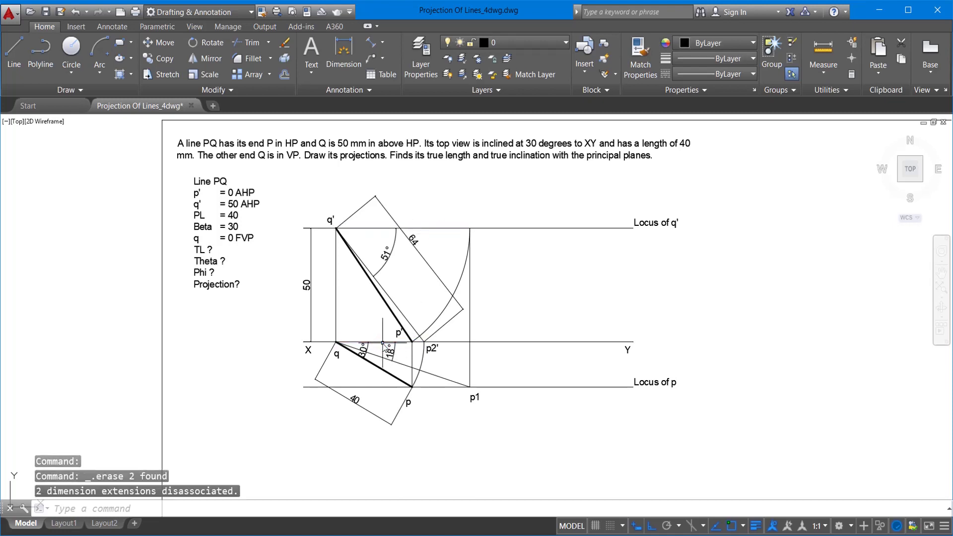
{"action": "left_click", "coordinate": [14, 52]}
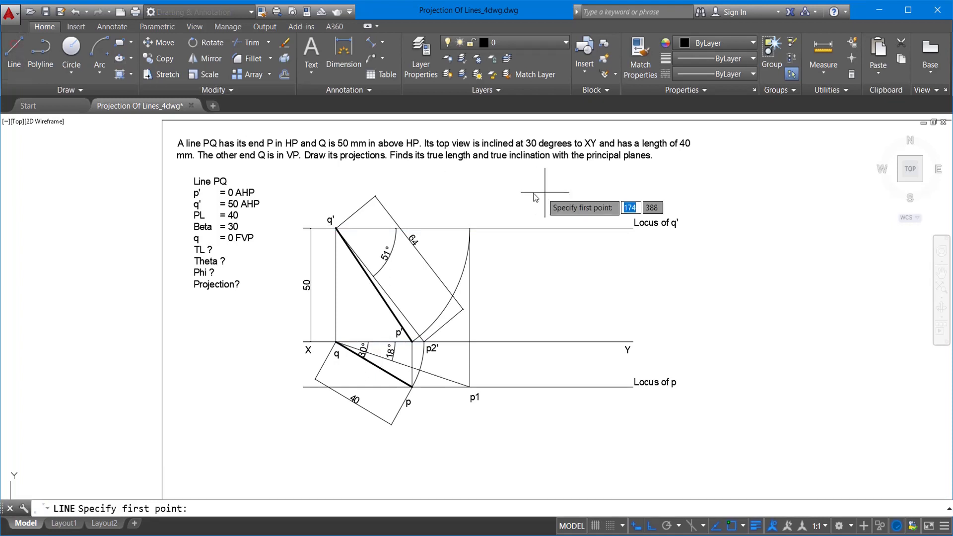
{"action": "left_click", "coordinate": [494, 205]}
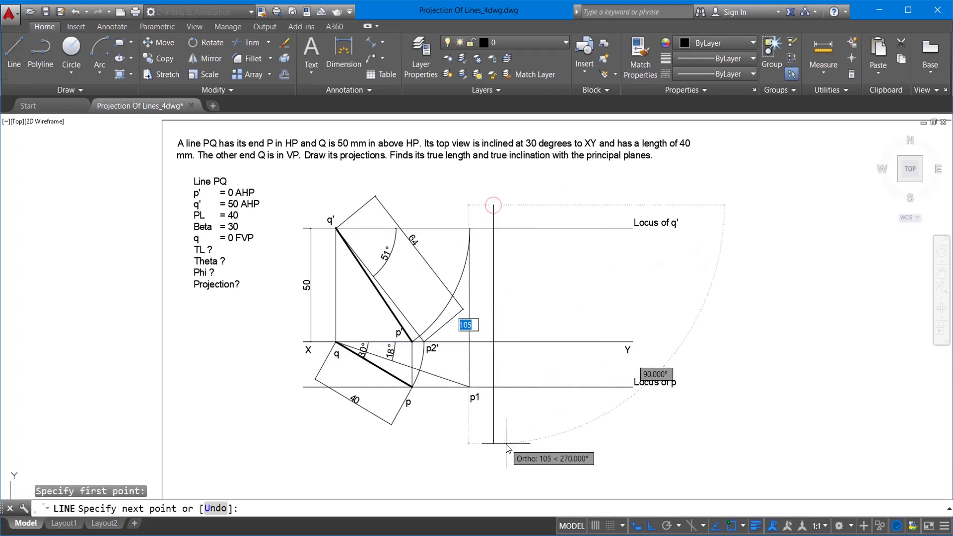
{"action": "key", "text": "Escape"}
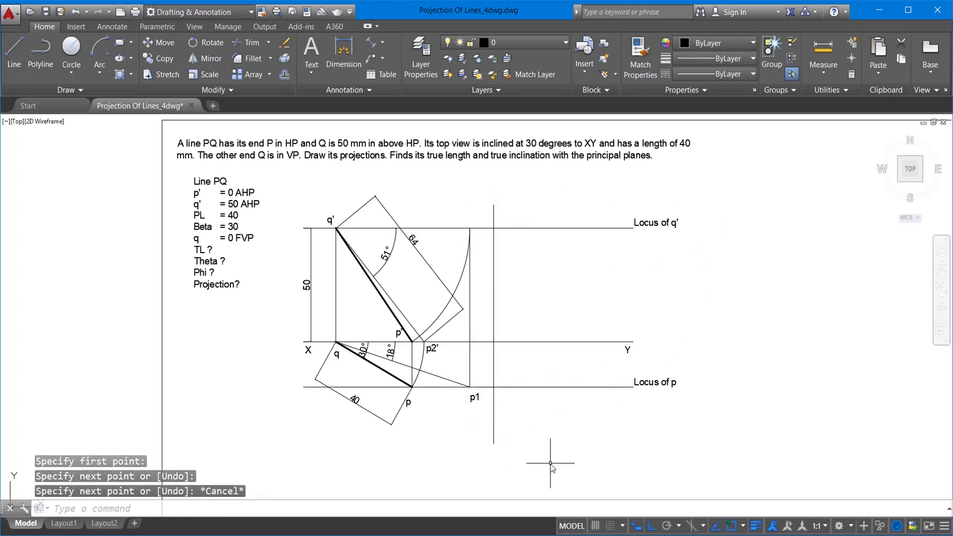
{"action": "type", "text": "Tr"}
Trim the Locus and XY lines back to the boundary, then erase the temporary line
{"action": "key", "text": "Return"}
{"action": "left_click", "coordinate": [494, 298]}
{"action": "key", "text": "Return"}
{"action": "left_click", "coordinate": [643, 442]}
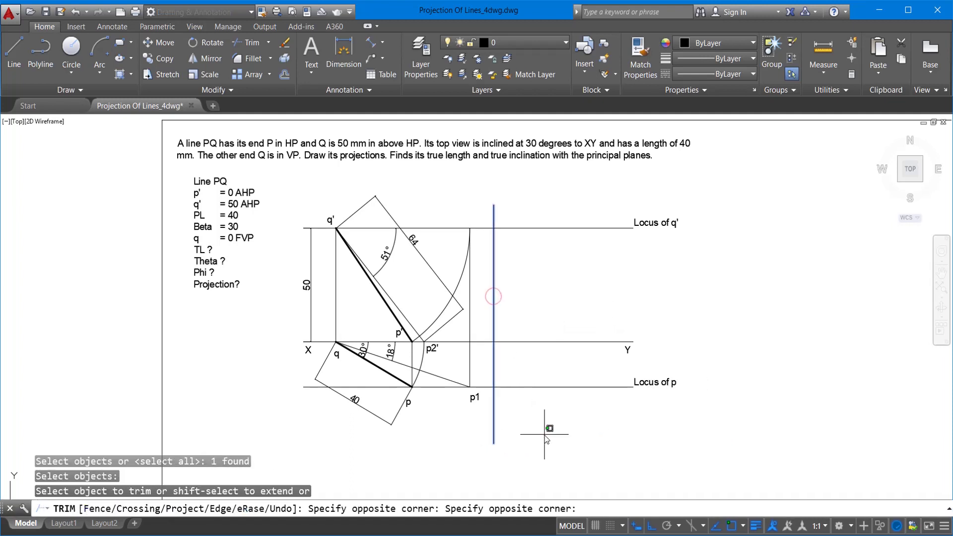
{"action": "left_click", "coordinate": [539, 217]}
{"action": "key", "text": "Escape"}
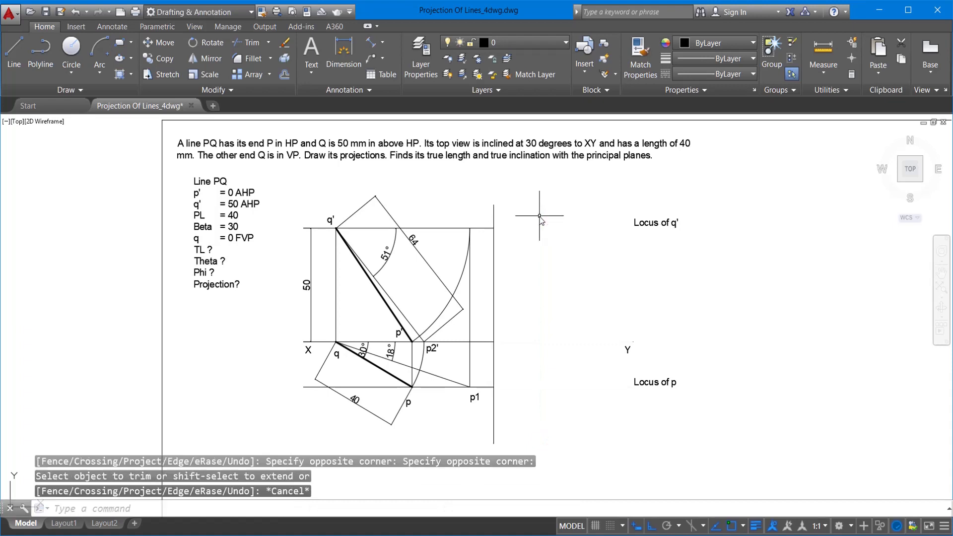
{"action": "left_click", "coordinate": [490, 218]}
{"action": "key", "text": "Delete"}
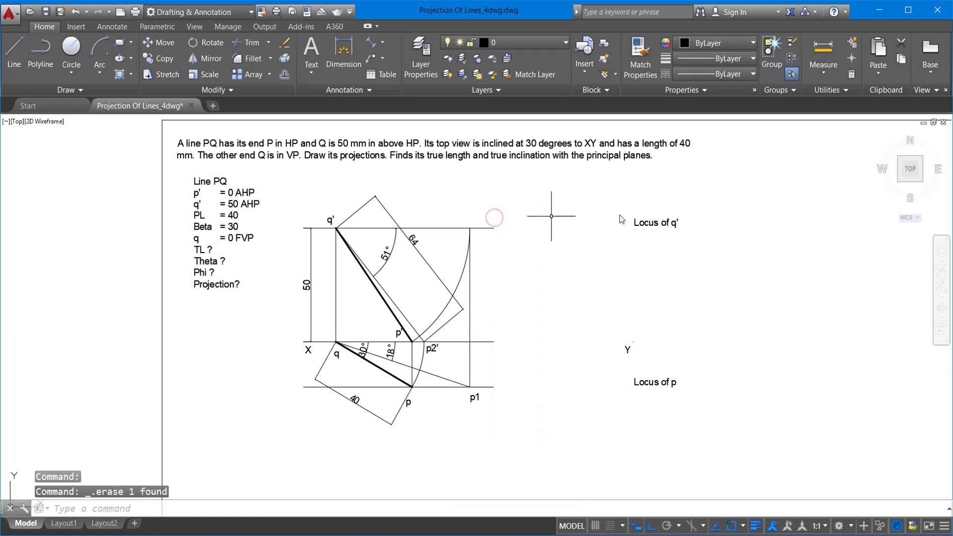
Move the Locus of q', Y and Locus of p labels left beside the trimmed line ends
{"action": "left_click", "coordinate": [618, 209]}
{"action": "left_click", "coordinate": [695, 403]}
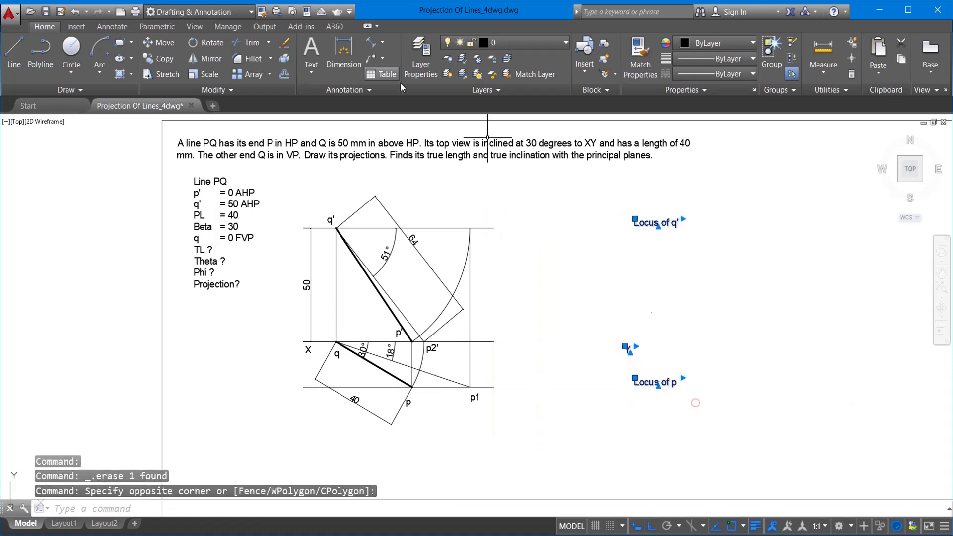
{"action": "left_click", "coordinate": [159, 42]}
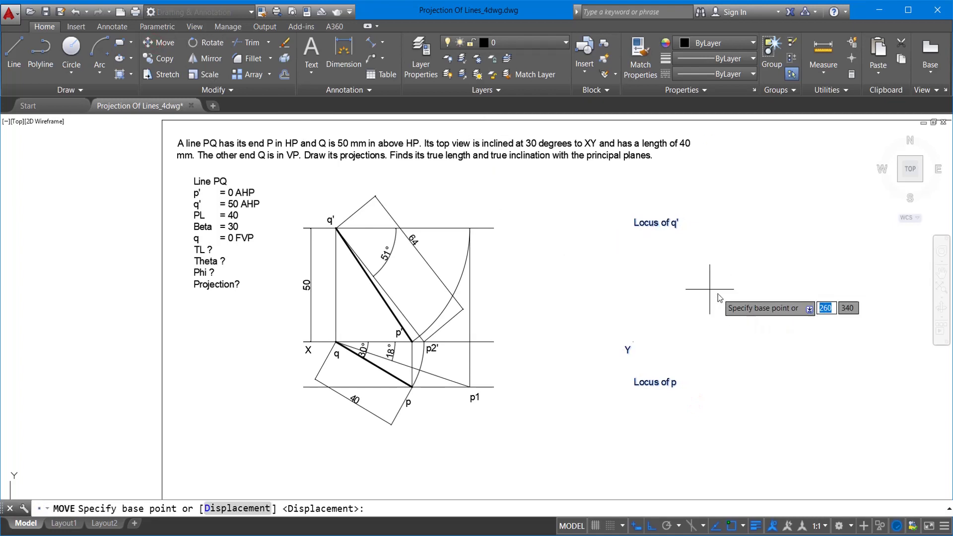
{"action": "left_click", "coordinate": [634, 227]}
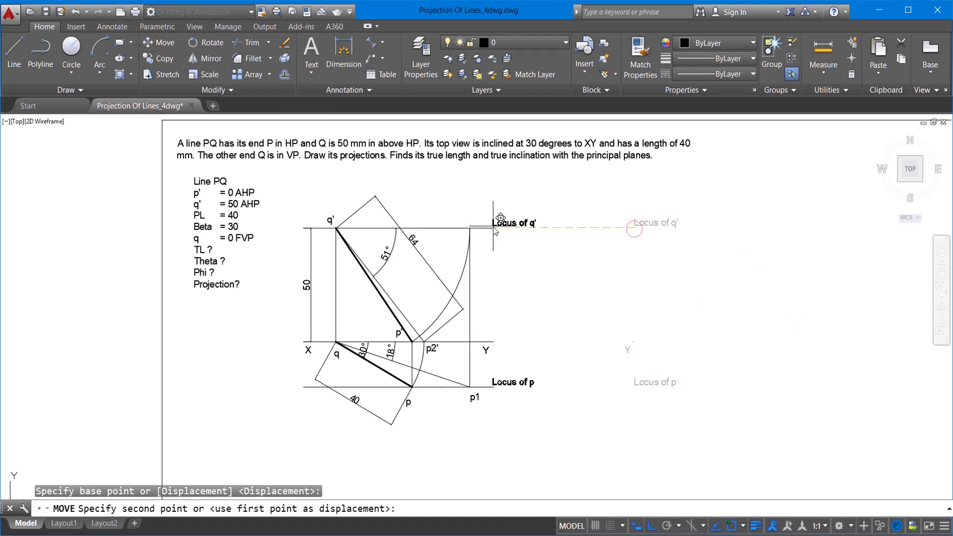
{"action": "left_click", "coordinate": [494, 228]}
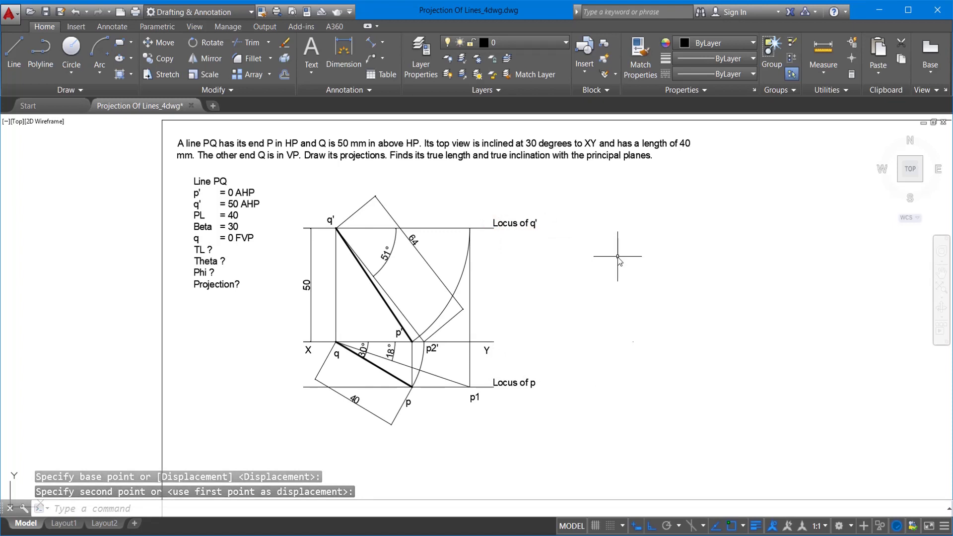
{"action": "scroll", "coordinate": [351, 323], "scroll_direction": "up", "scroll_amount": 2}
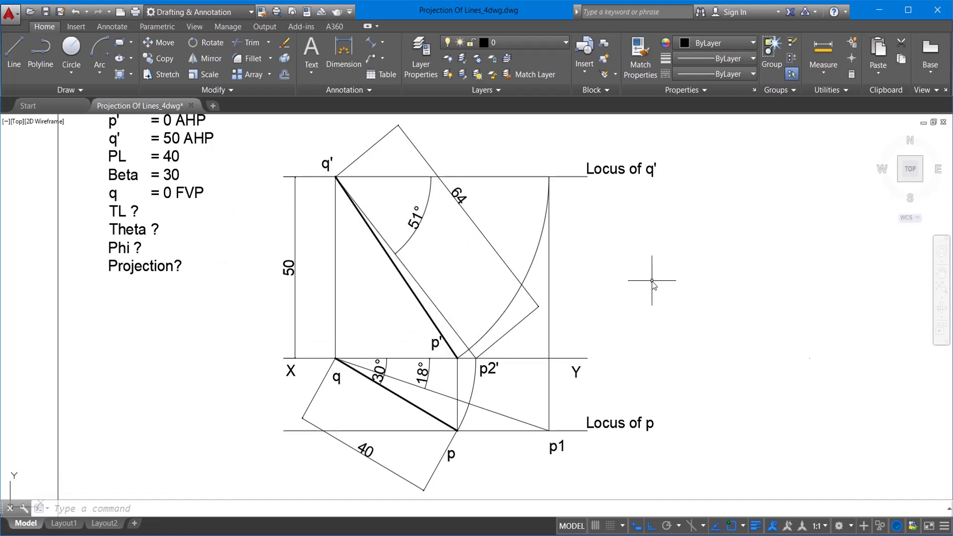
Delete the small 30° angle at q and re-dimension qp to XY with the arc near p1
{"action": "left_click", "coordinate": [387, 373]}
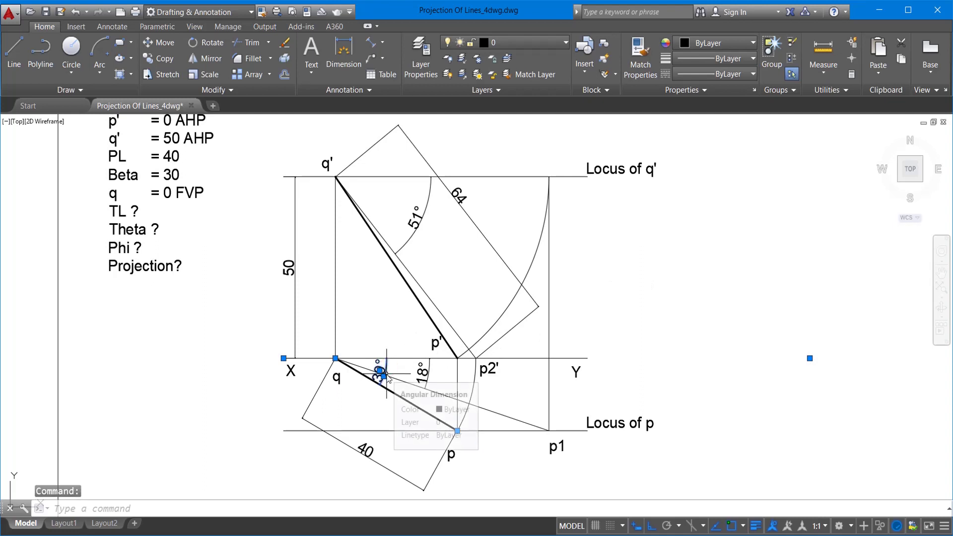
{"action": "key", "text": "Delete"}
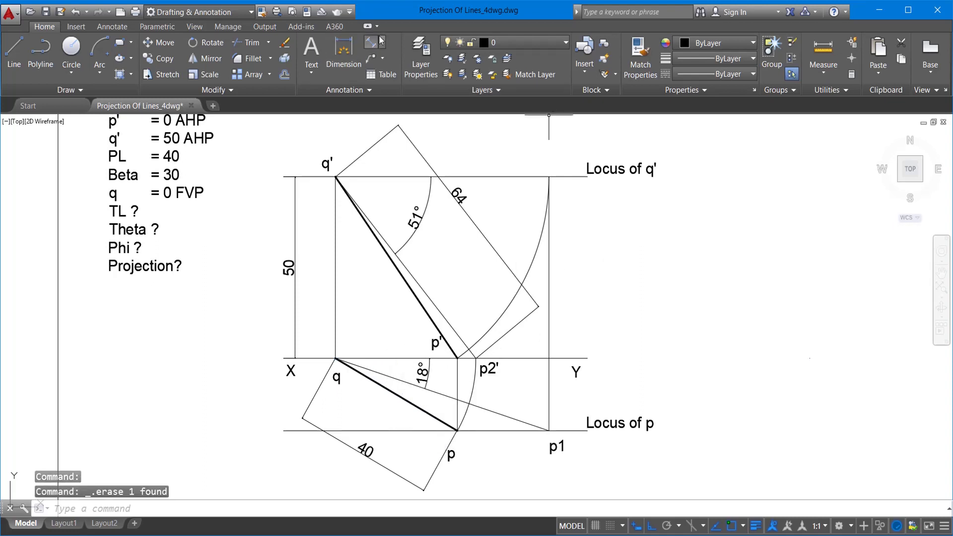
{"action": "left_click", "coordinate": [384, 43]}
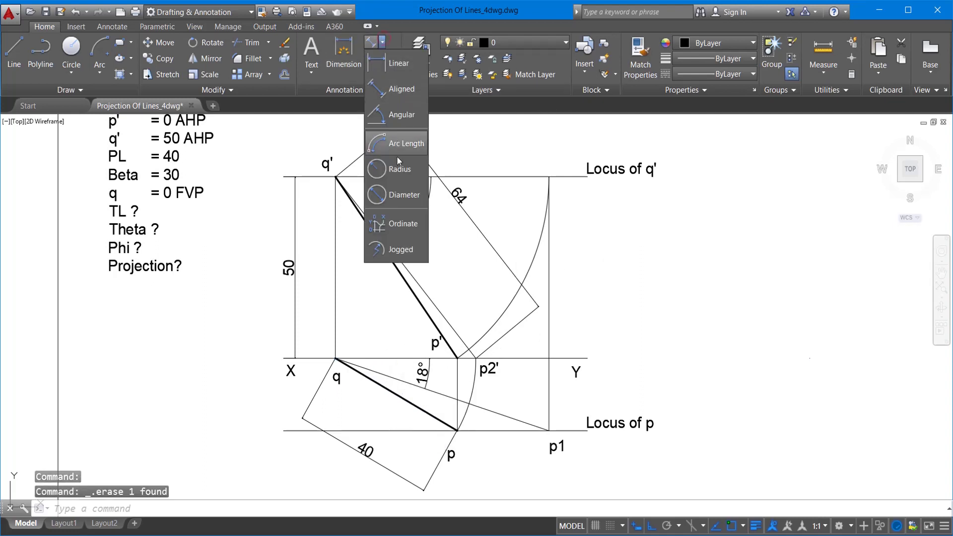
{"action": "left_click", "coordinate": [394, 123]}
{"action": "left_click", "coordinate": [450, 429]}
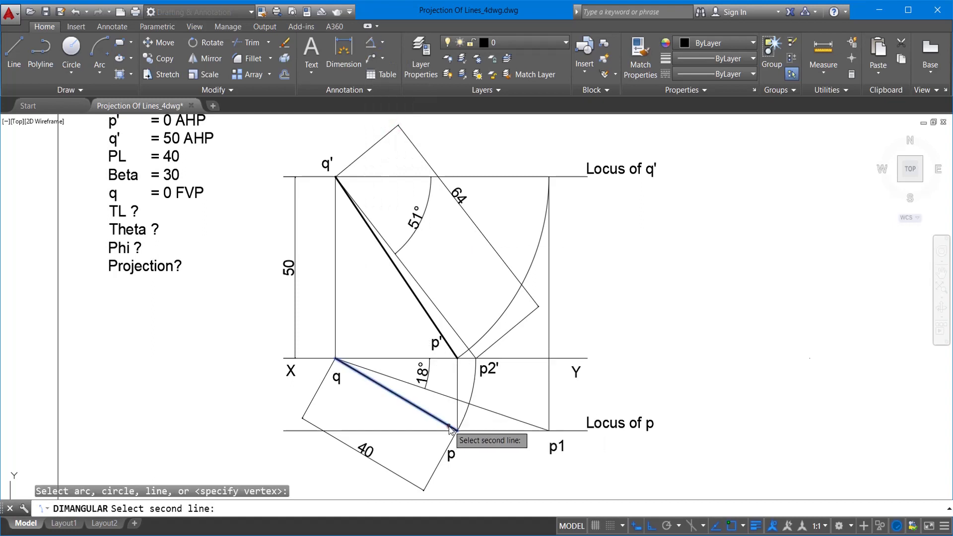
{"action": "left_click", "coordinate": [521, 359]}
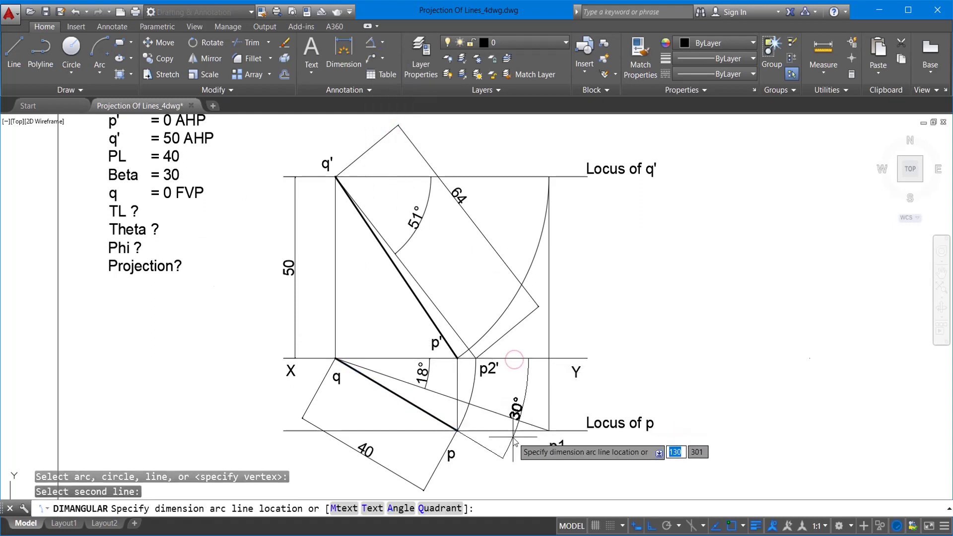
{"action": "left_click", "coordinate": [513, 441]}
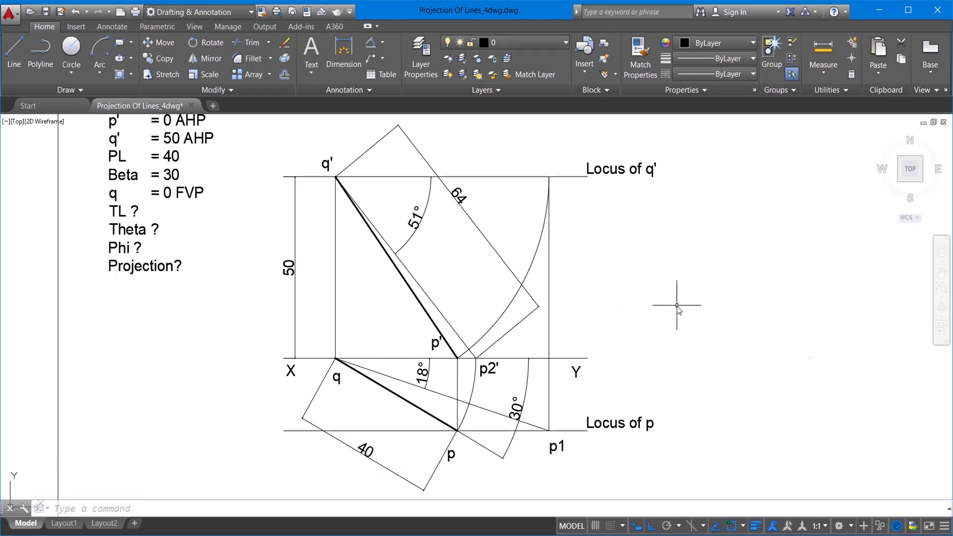
{"action": "left_click", "coordinate": [430, 318]}
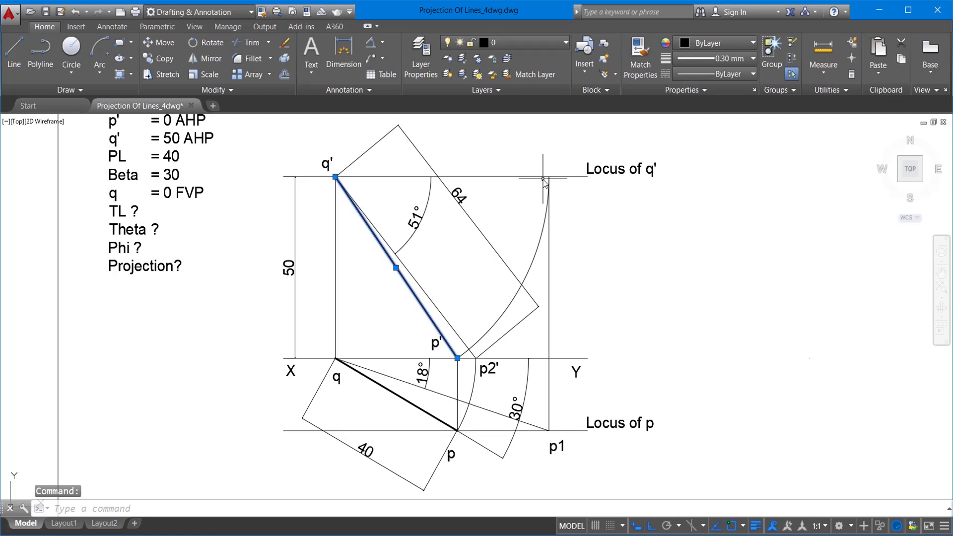
{"action": "key", "text": "Escape"}
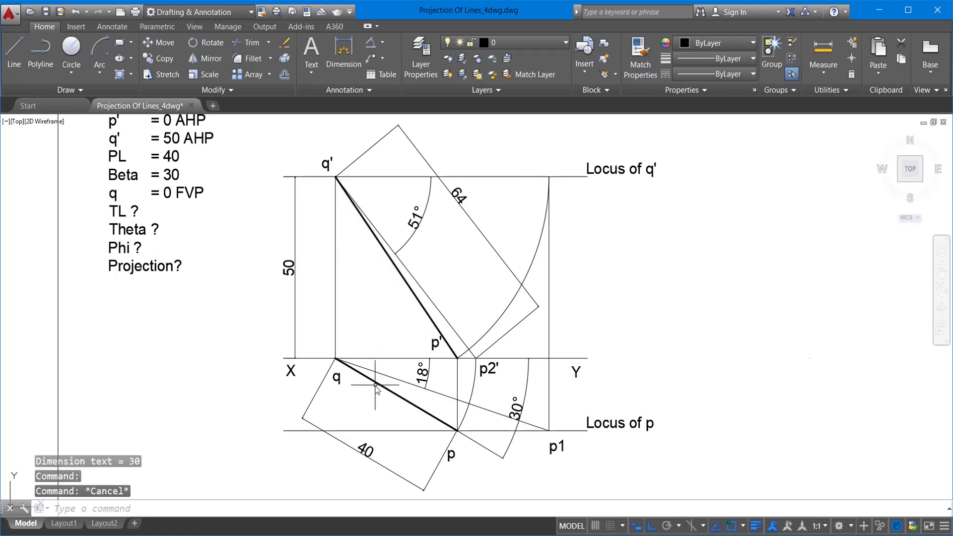